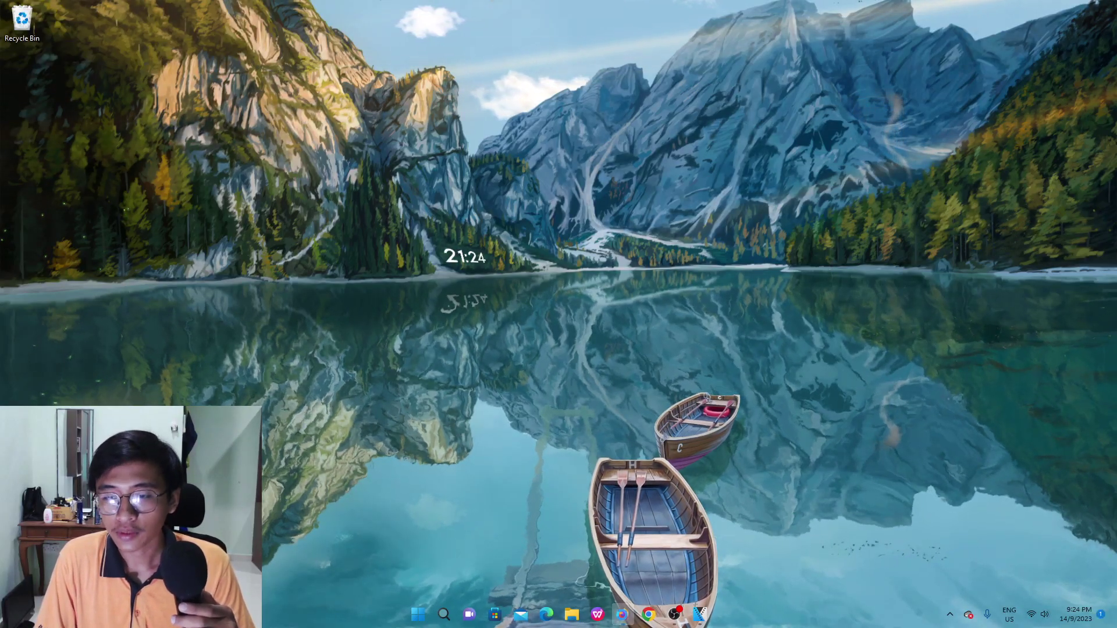
Open Firefox and go to the amazon.com website
click(623, 614)
click(299, 38)
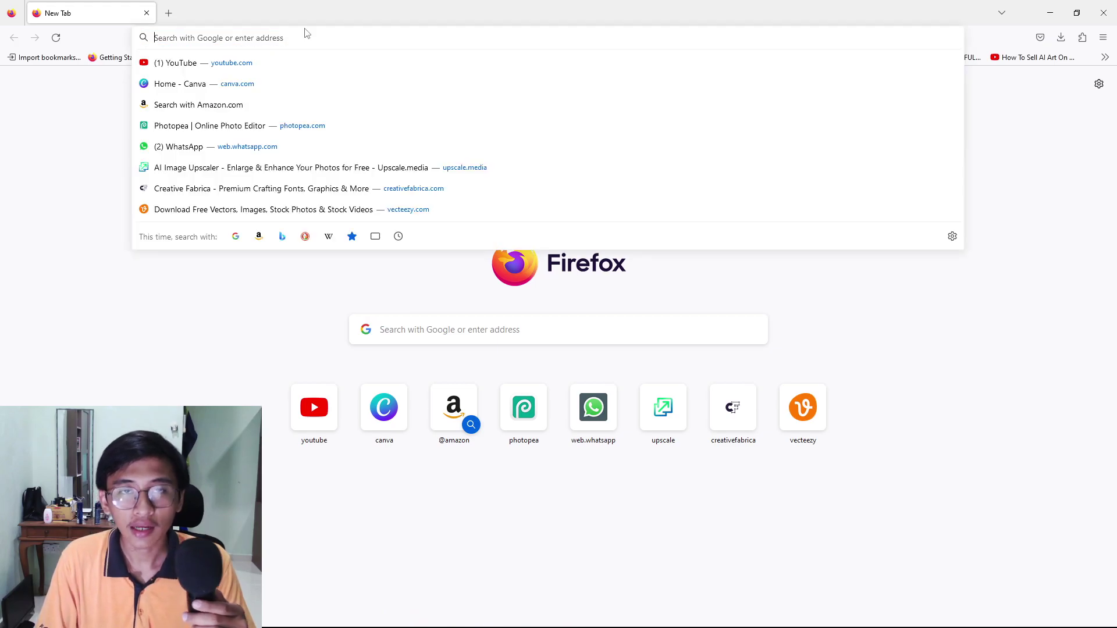
text(amazon.com/)
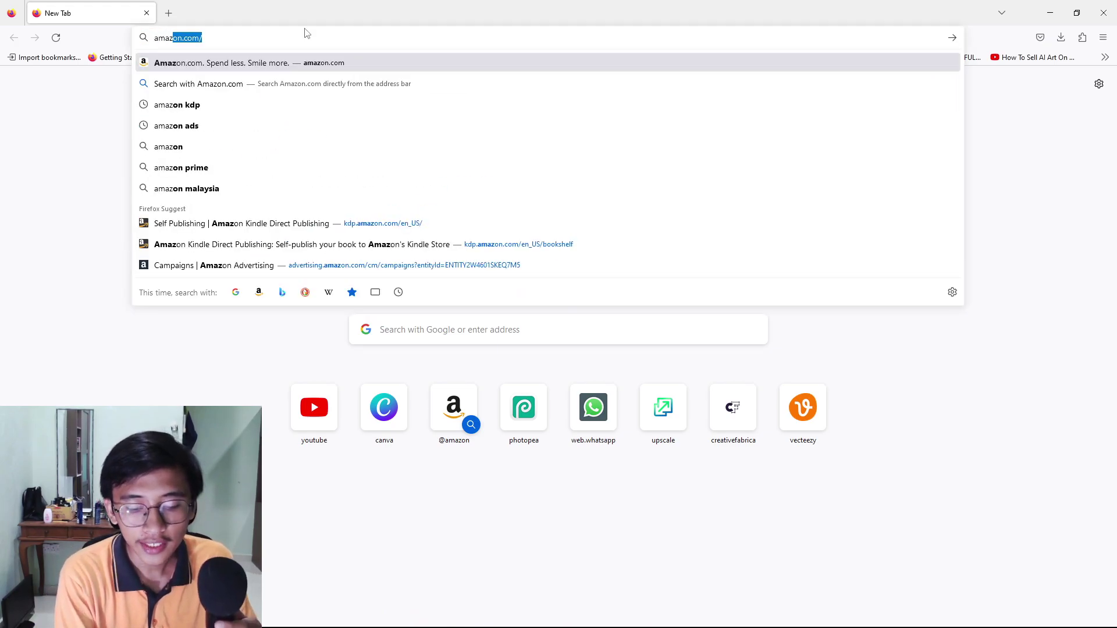
key(Return)
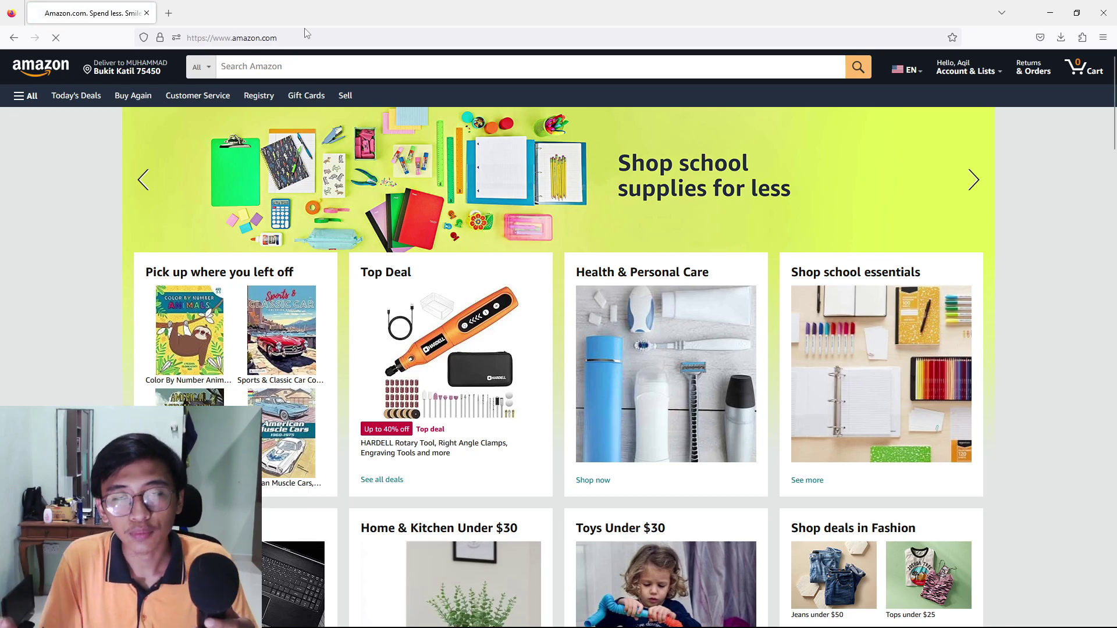
Search Amazon for "writing activity book"
click(278, 56)
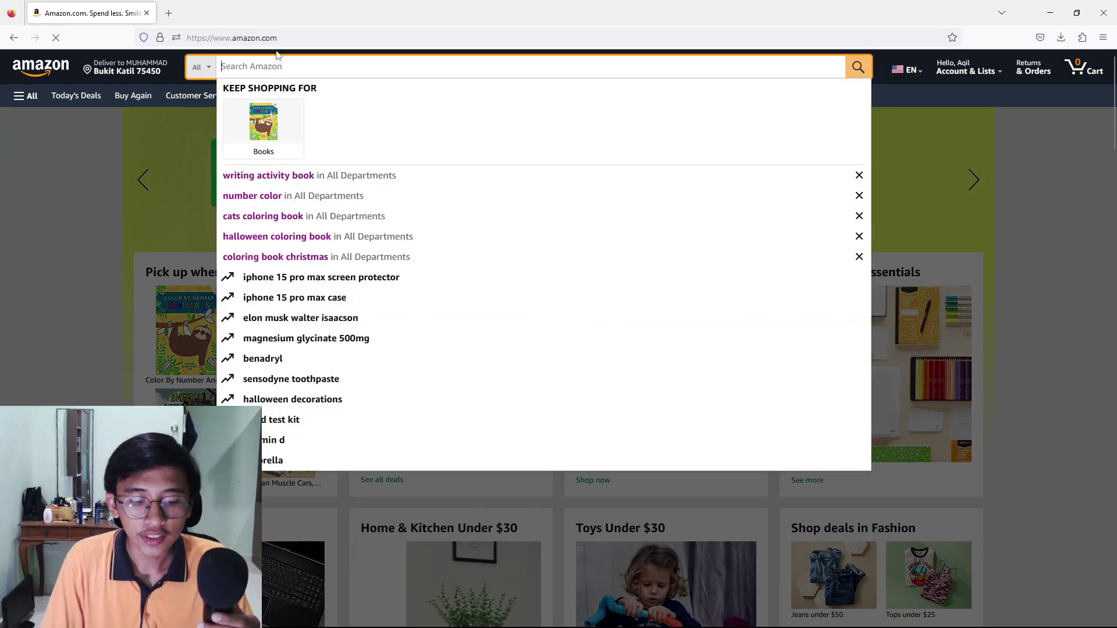
text(writing activity book)
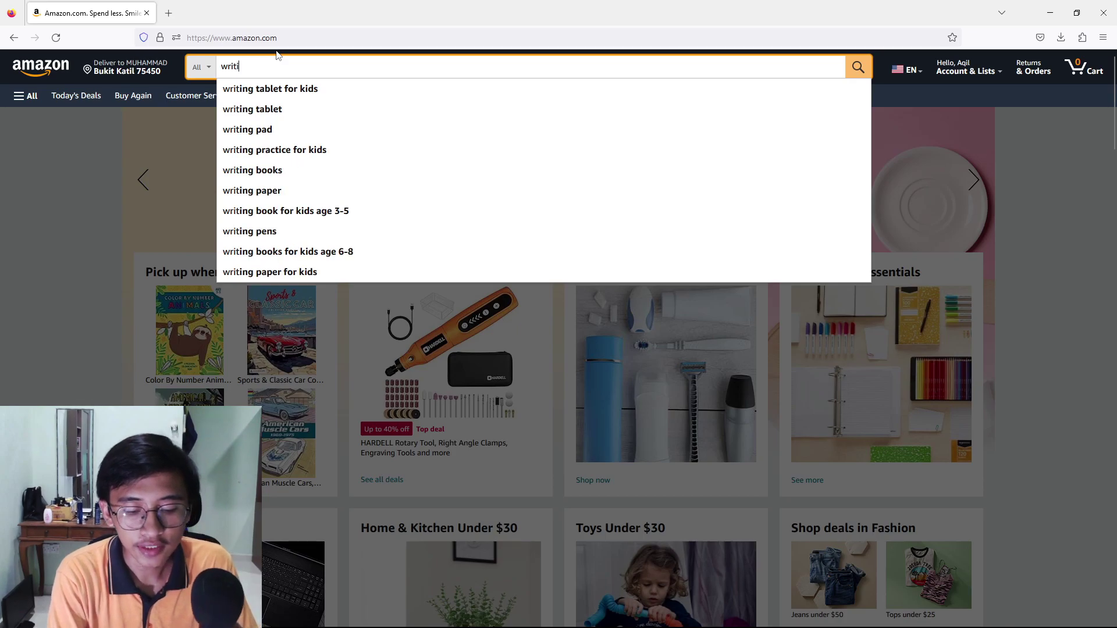
key(Return)
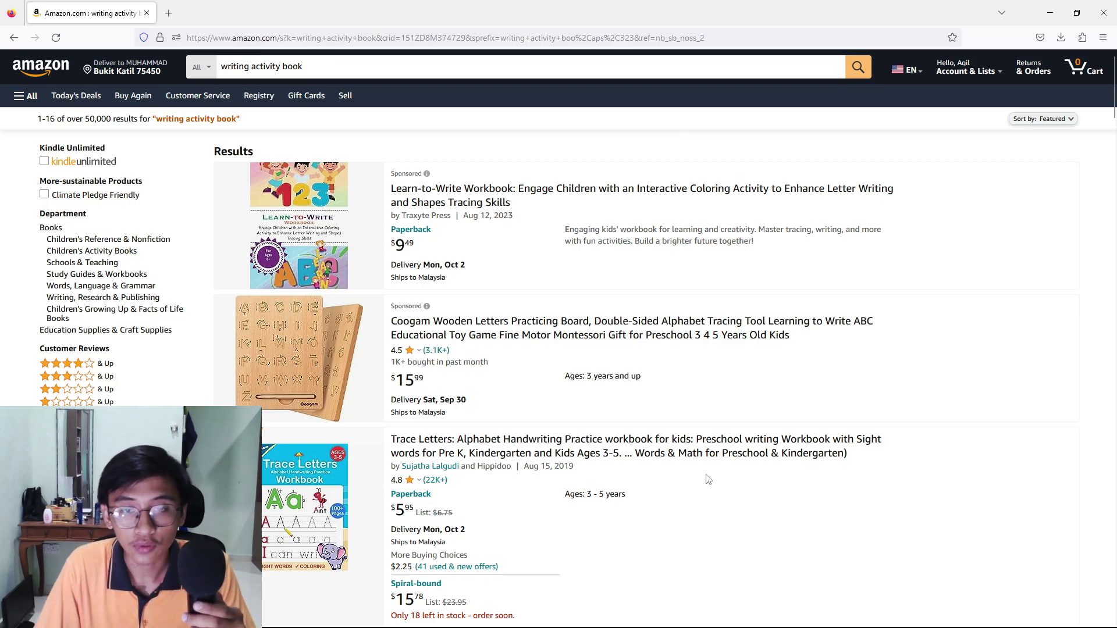
Browse the book results and open the product page of the Trace Letters alphabet handwriting practice workbook
scroll(526, 465, down, 1)
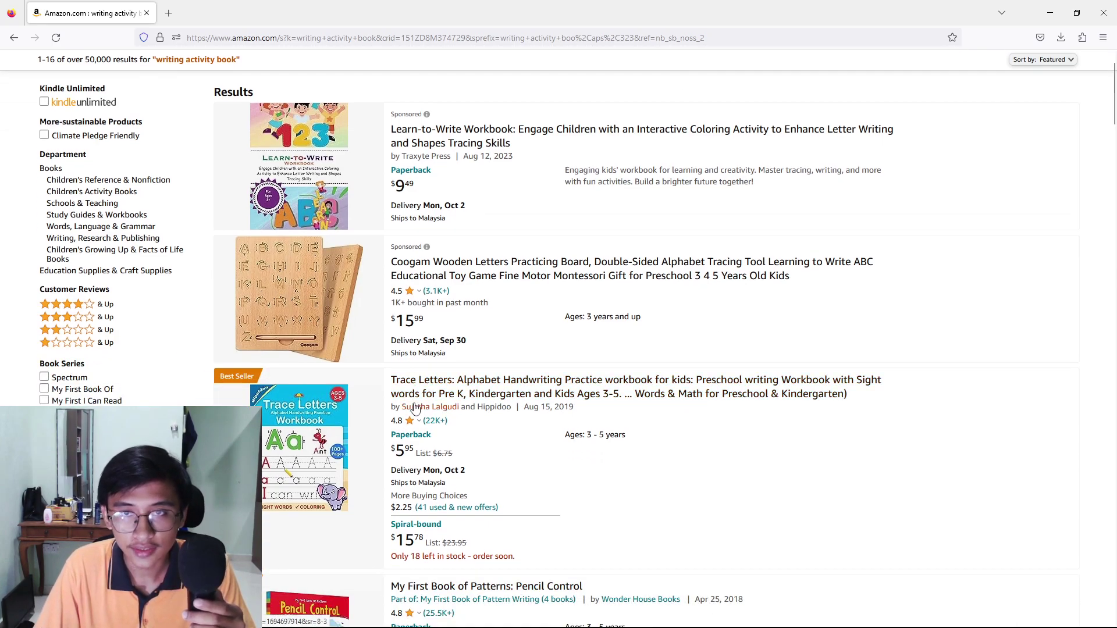
scroll(410, 383, down, 1)
scroll(430, 375, down, 4)
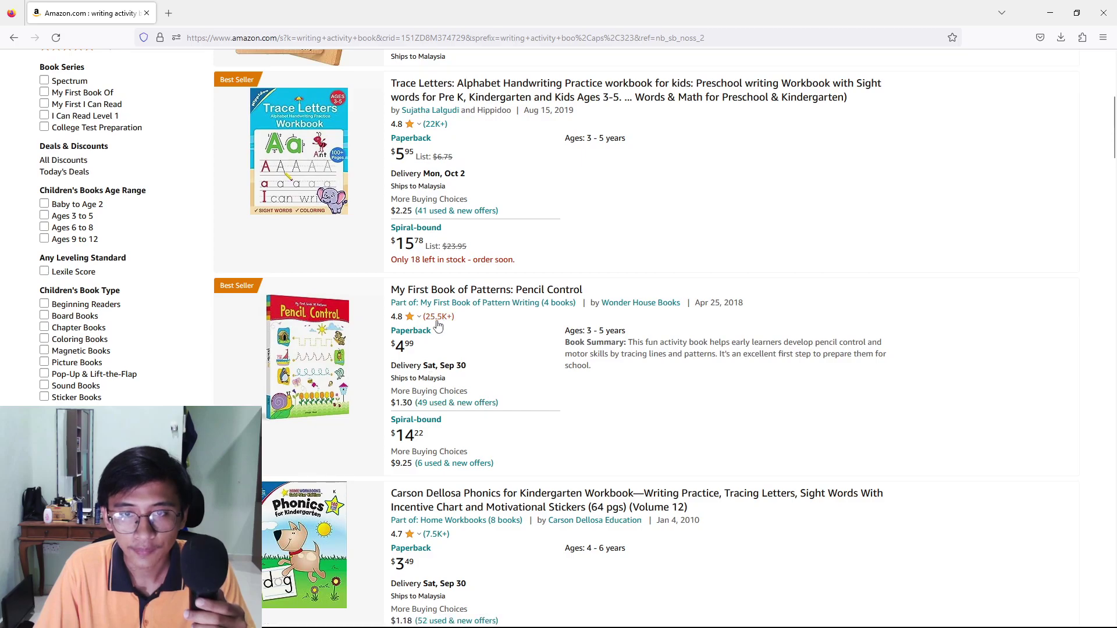
scroll(474, 414, down, 4)
scroll(453, 430, down, 10)
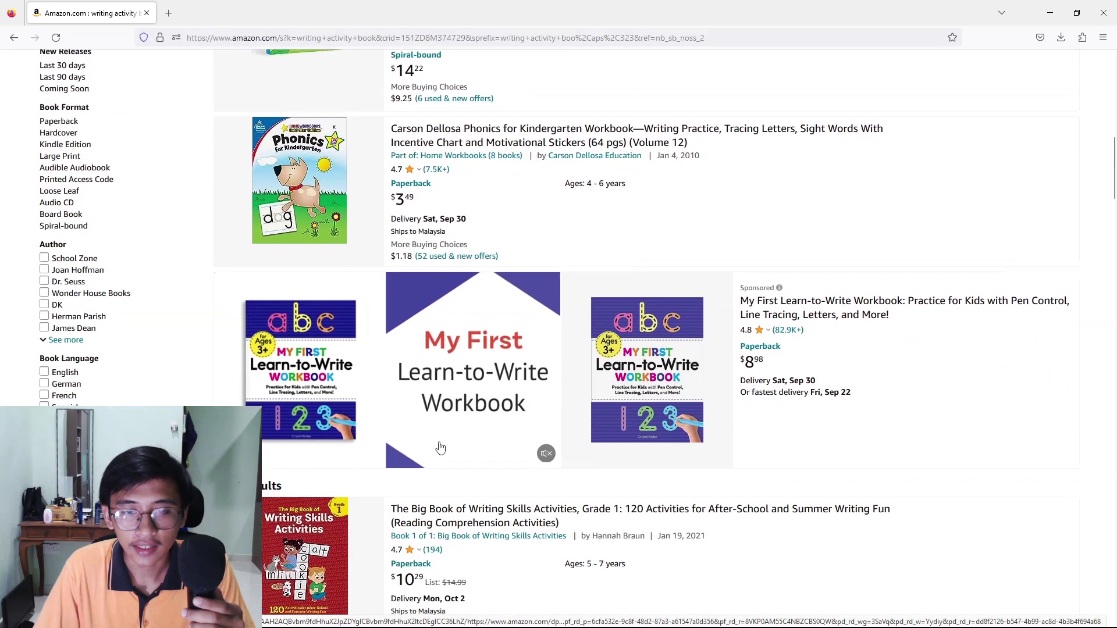
scroll(419, 414, down, 5)
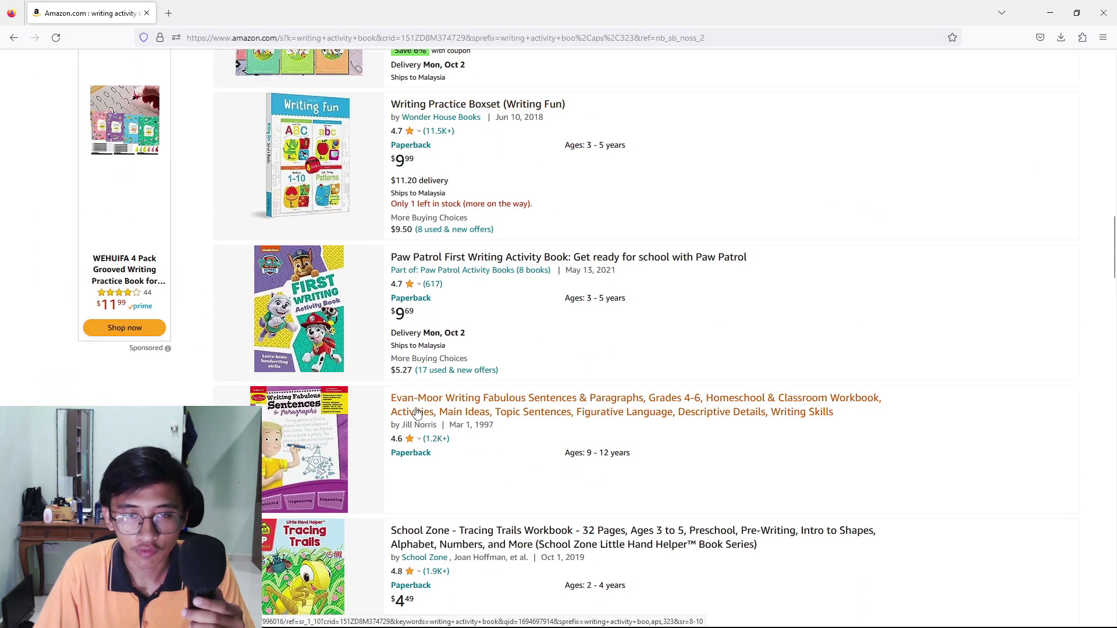
scroll(416, 411, up, 15)
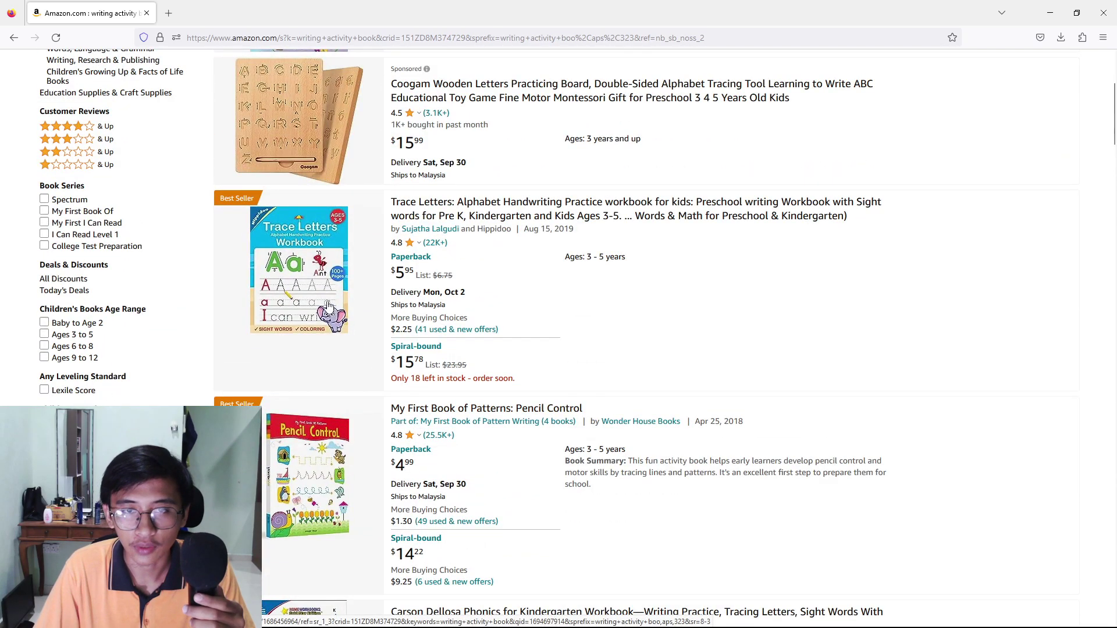
click(328, 305)
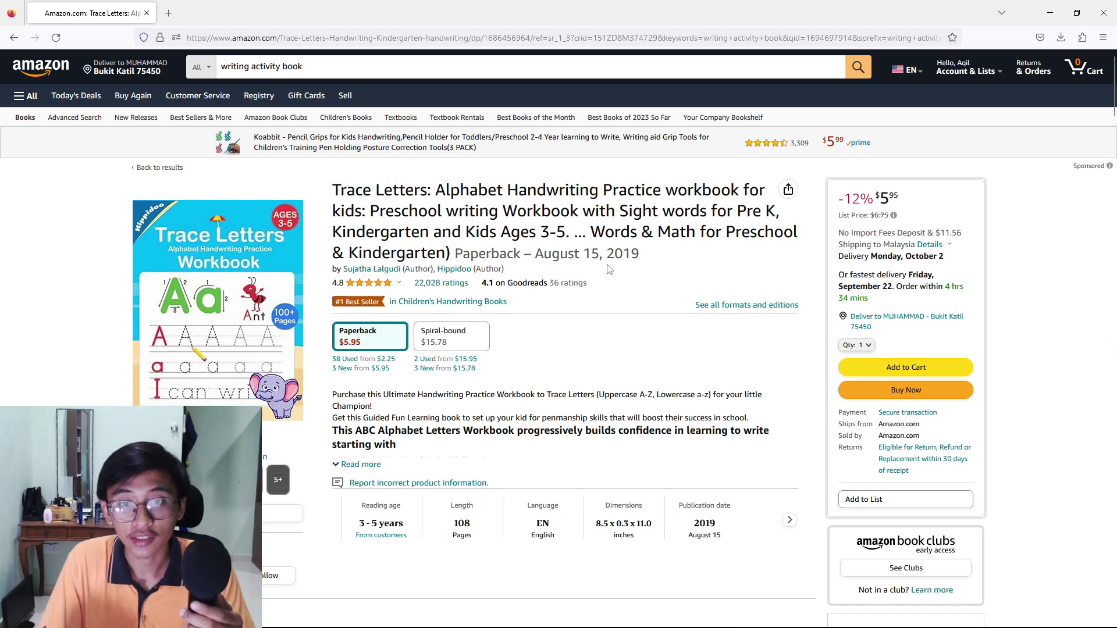
mouse_move(218, 288)
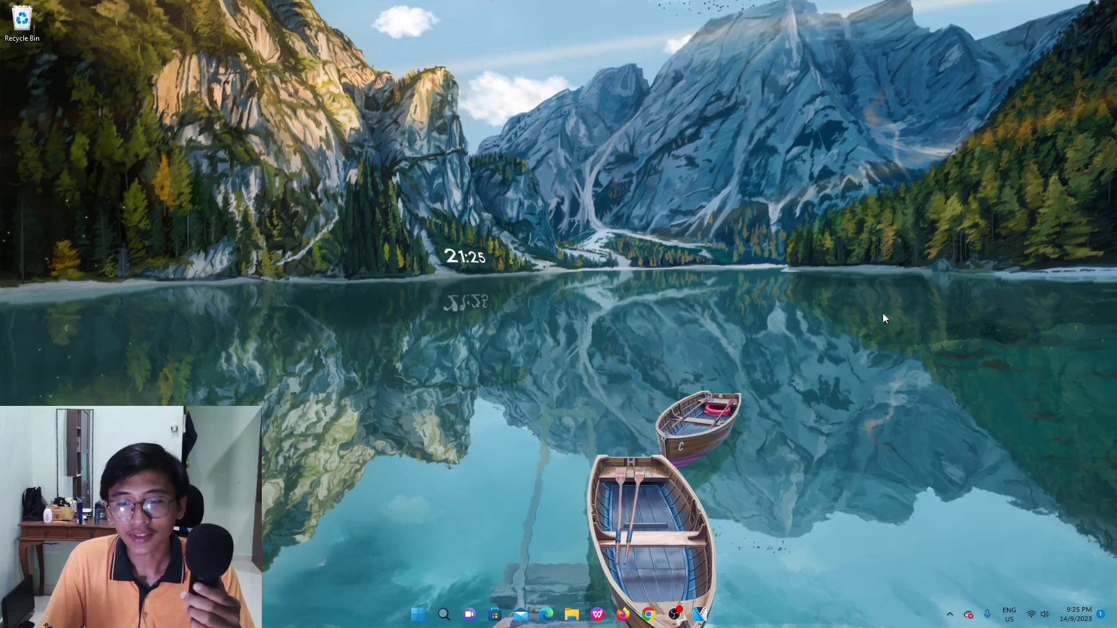
Switch to Firefox and run a web search for "corel vector"
click(623, 616)
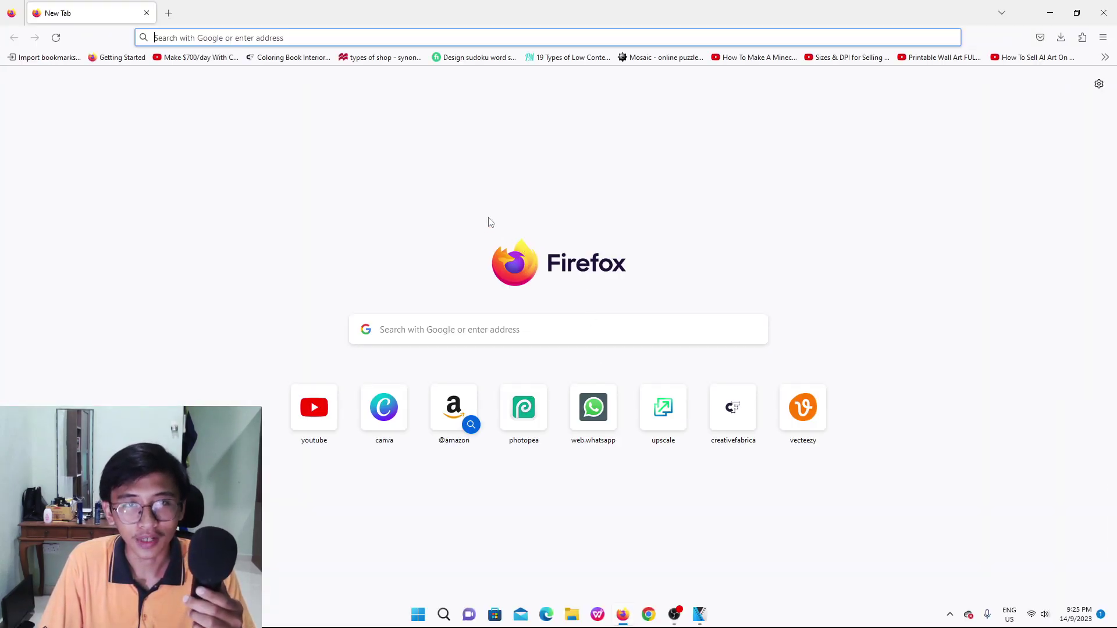
click(415, 330)
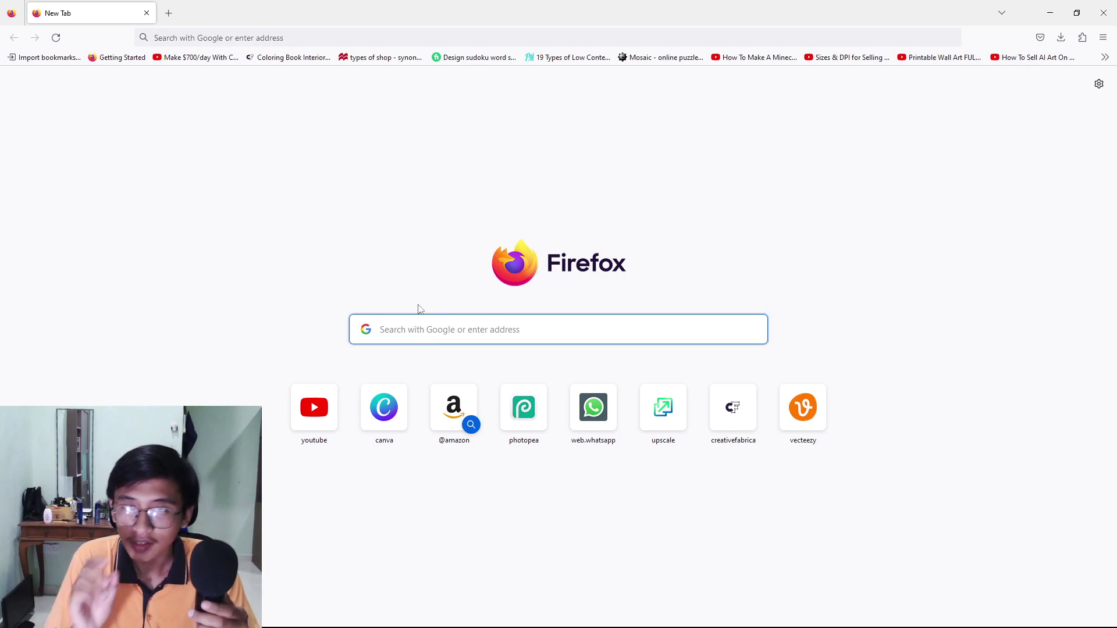
text(c)
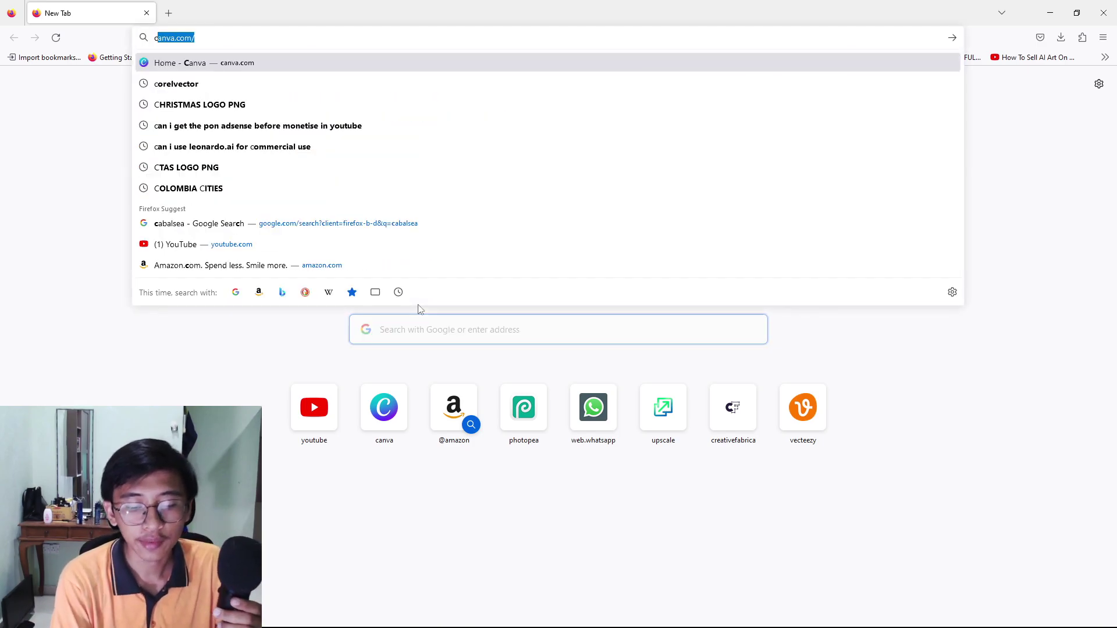
text(orel vector)
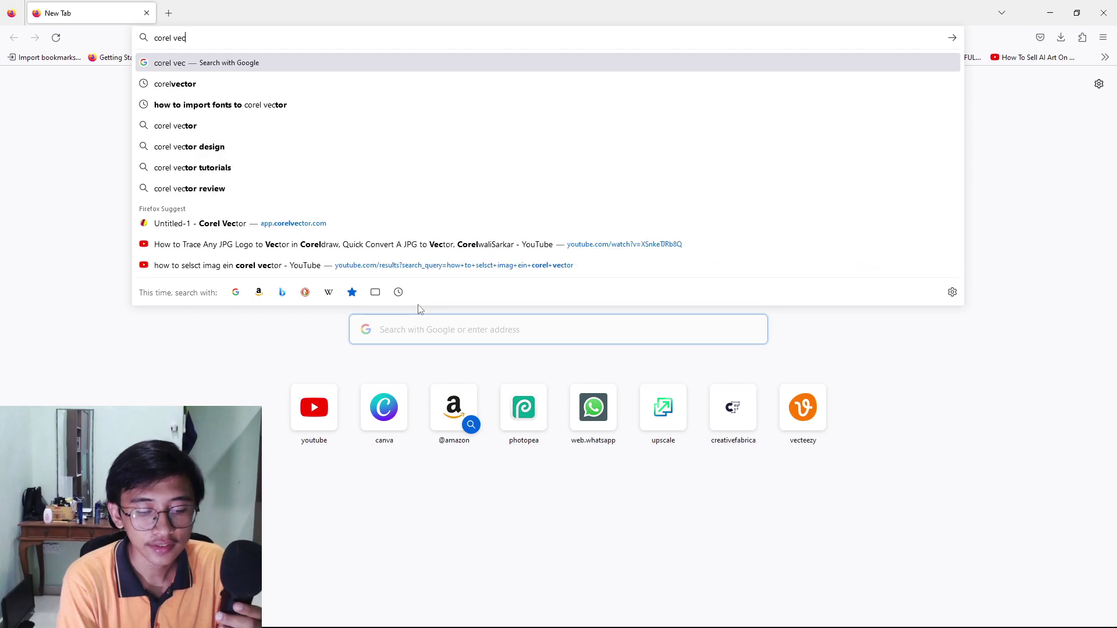
key(Return)
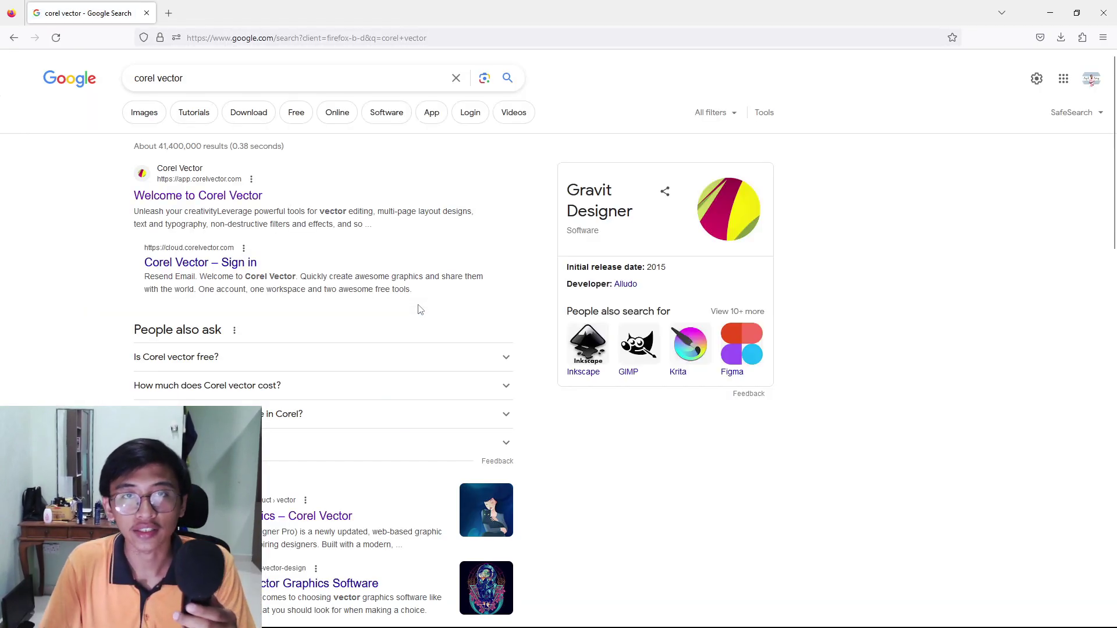
Open the Corel Vector web app from the search results and create a new US-Letter Portrait (8.5x11 in) design
click(227, 198)
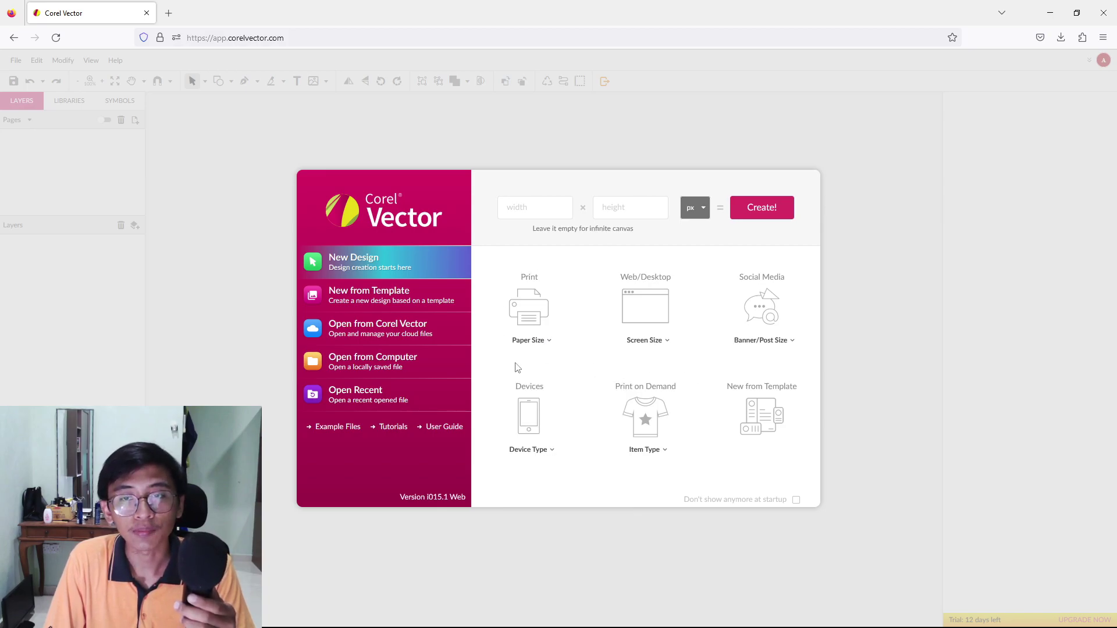
mouse_move(537, 341)
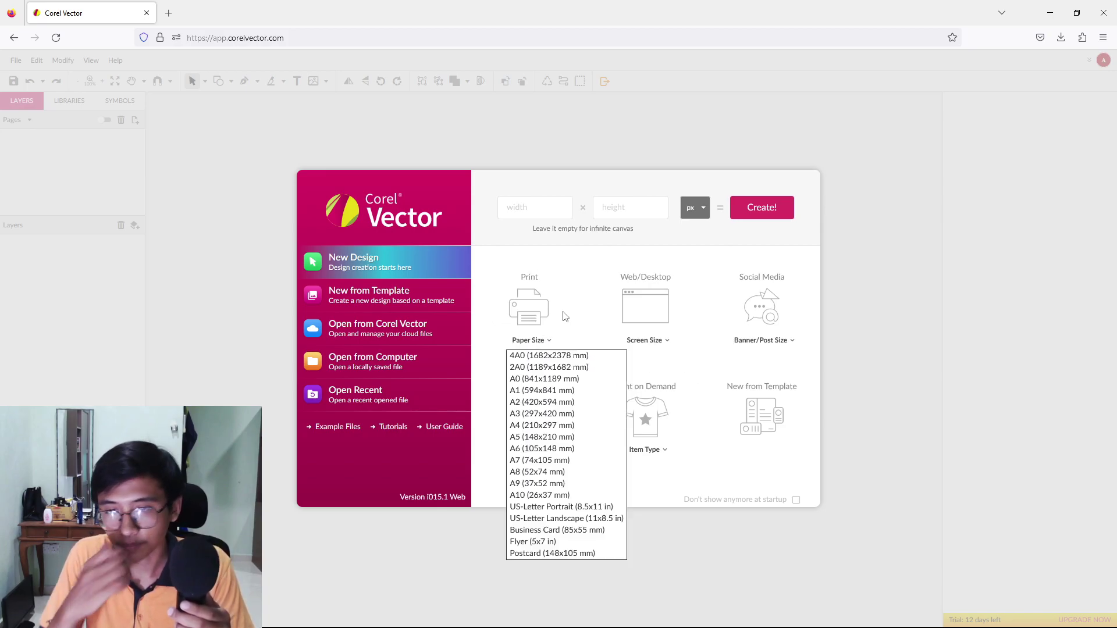
click(599, 508)
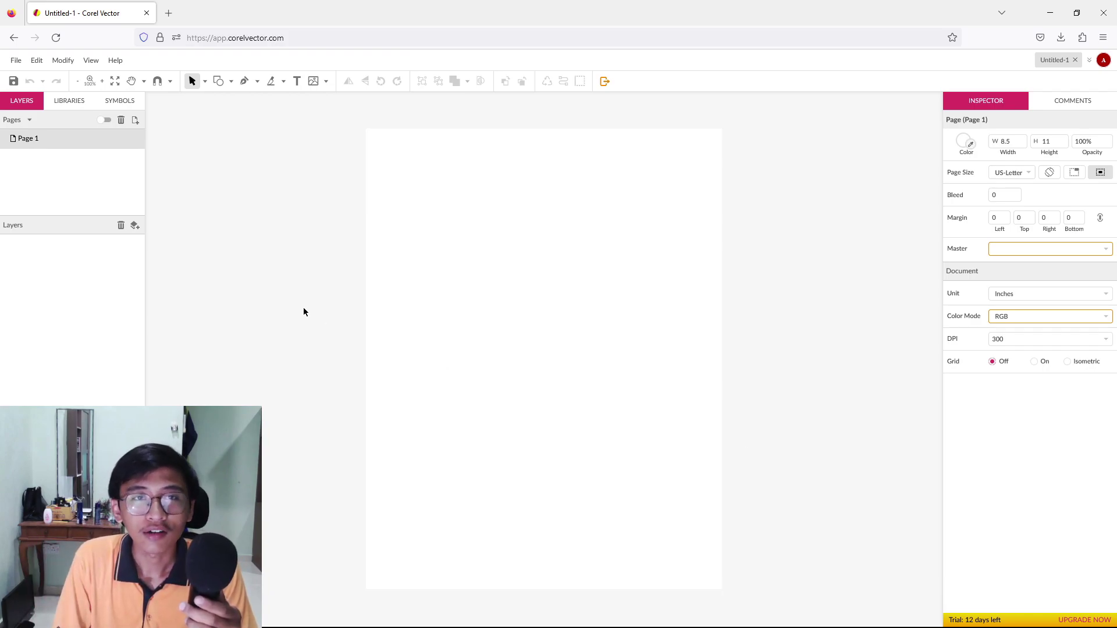
Search the web for "gumroad" in a new browser tab and open the Gumroad site from the results
click(168, 13)
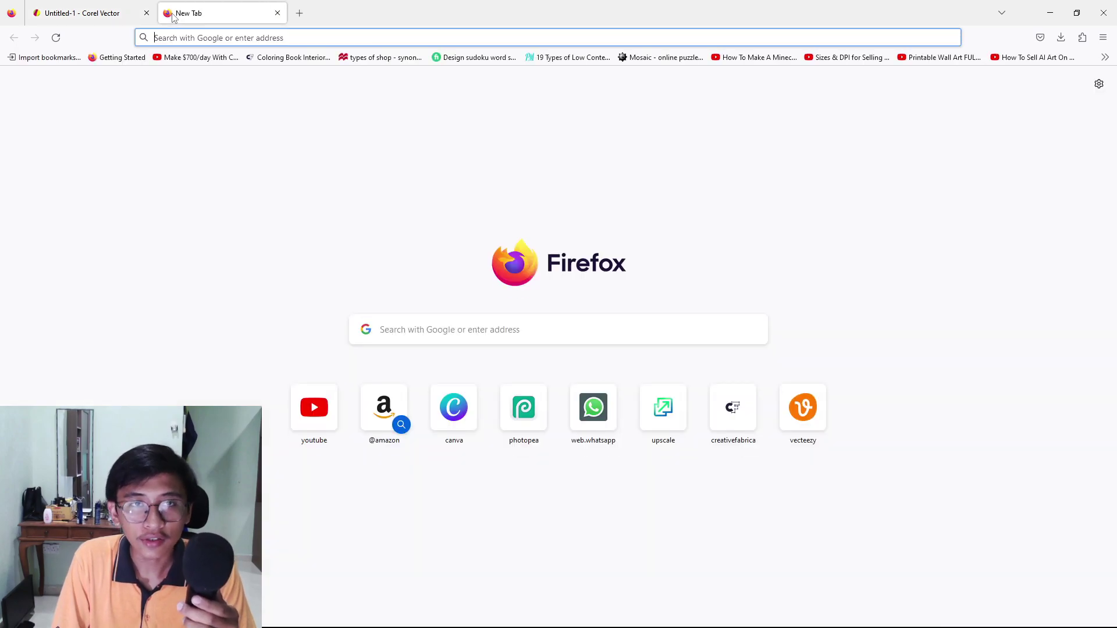
click(535, 322)
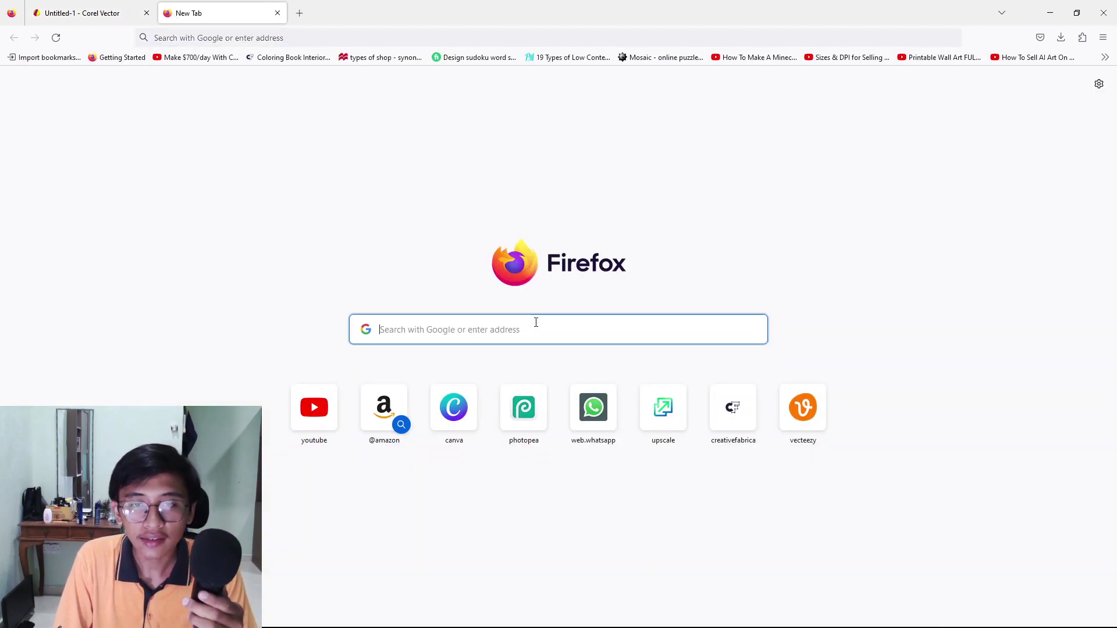
text(gumroad)
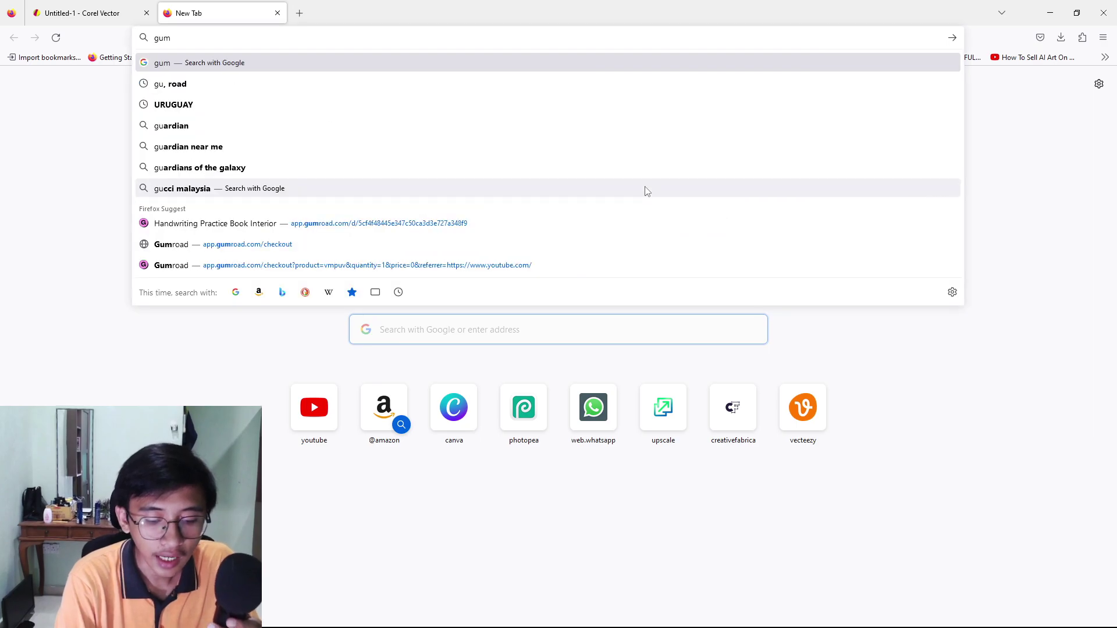
key(Return)
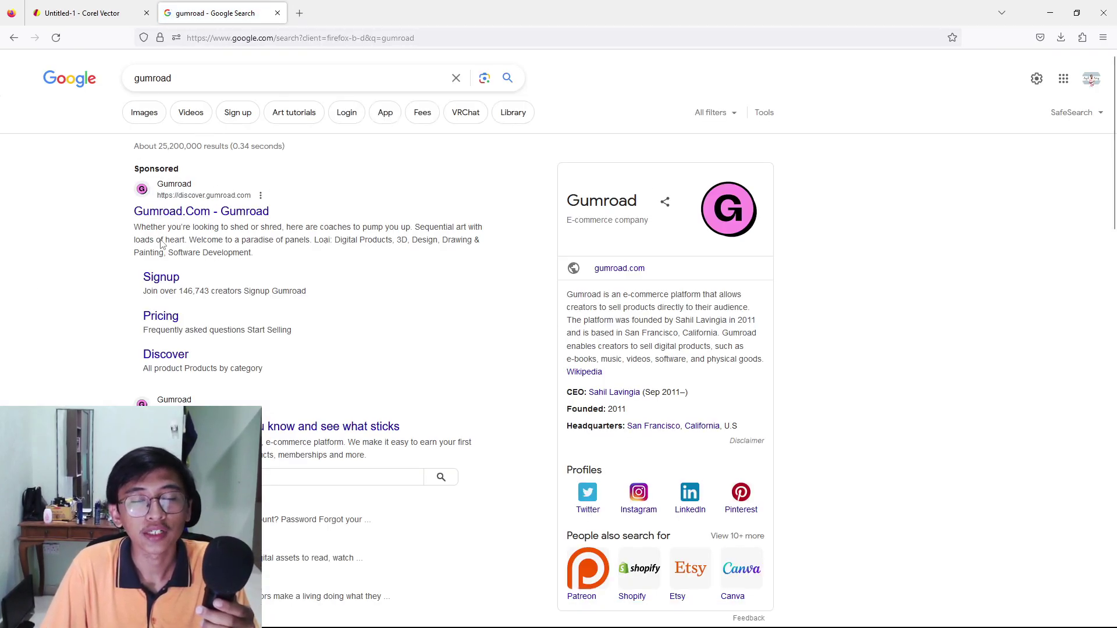
click(214, 216)
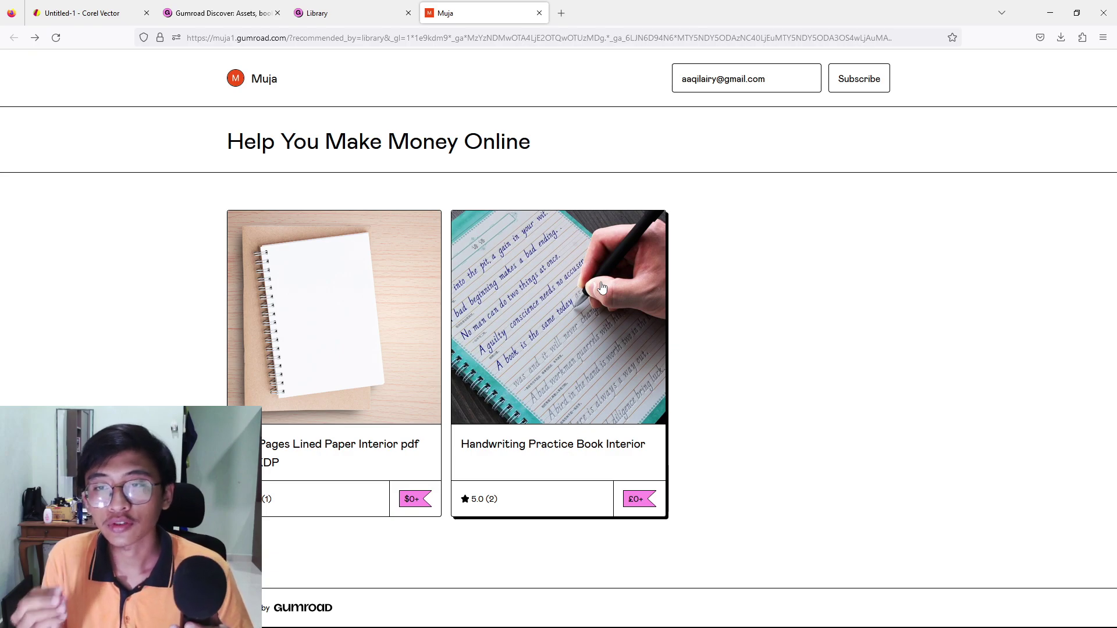
drag(282, 80, 274, 78)
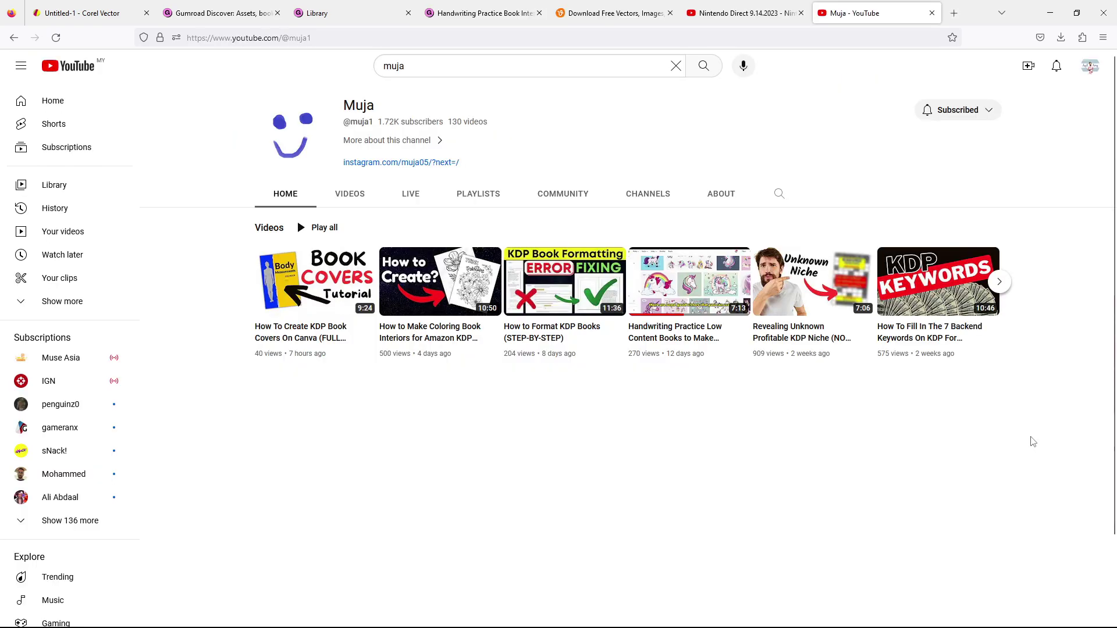
key(F11)
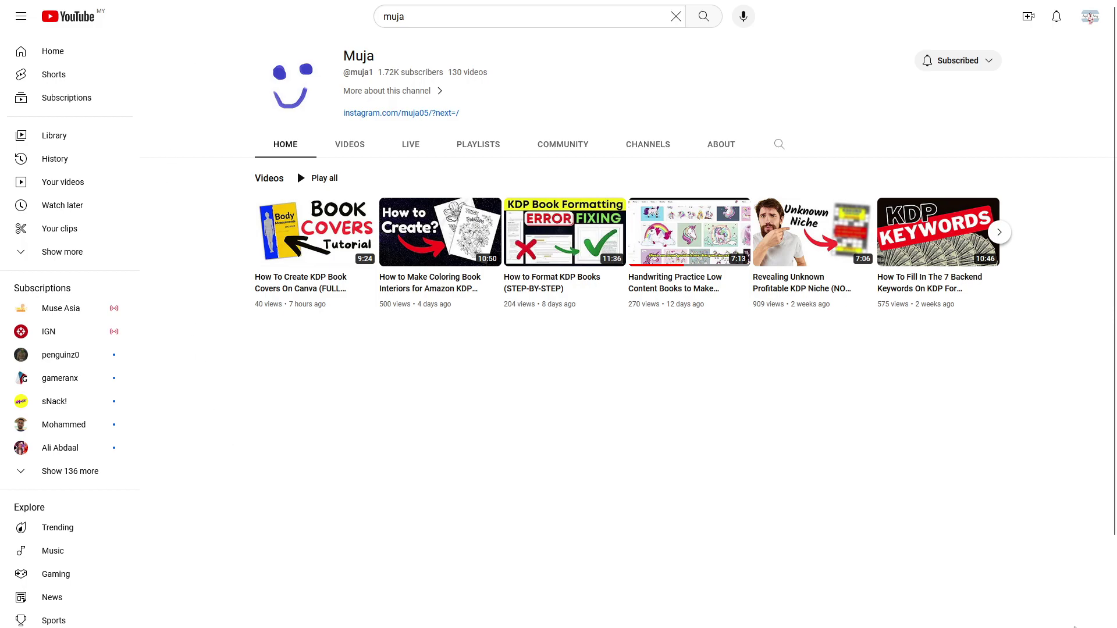
key(F11)
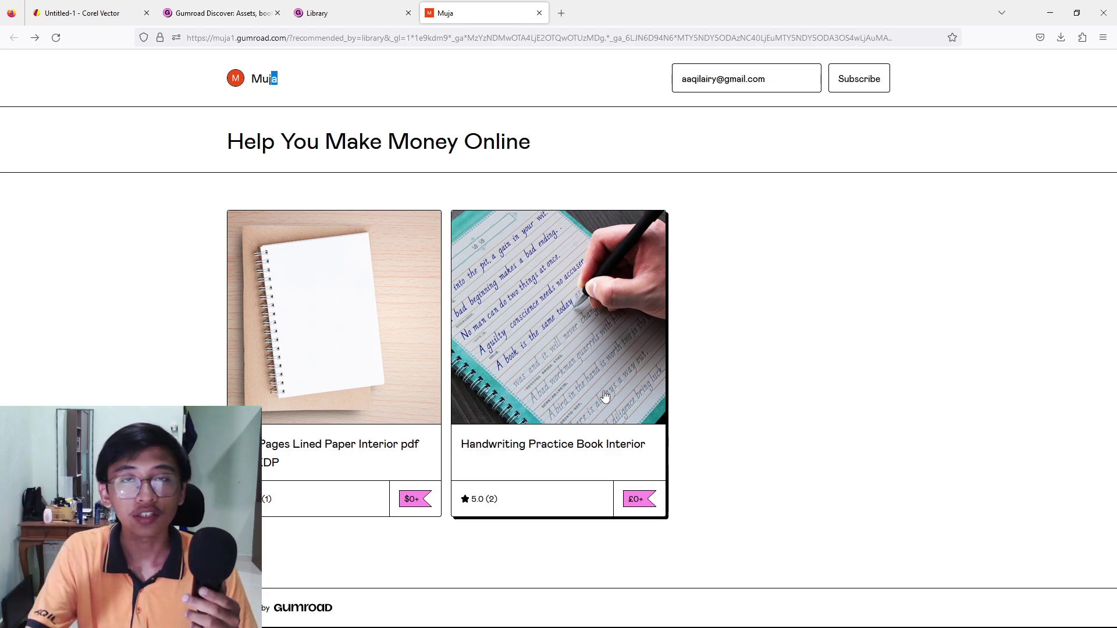
Open the Handwriting Practice Book Interior product on the Gumroad store and review its page preview down to the price section
click(563, 448)
scroll(469, 304, down, 1)
scroll(428, 269, up, 1)
scroll(385, 245, down, 1)
scroll(384, 245, down, 3)
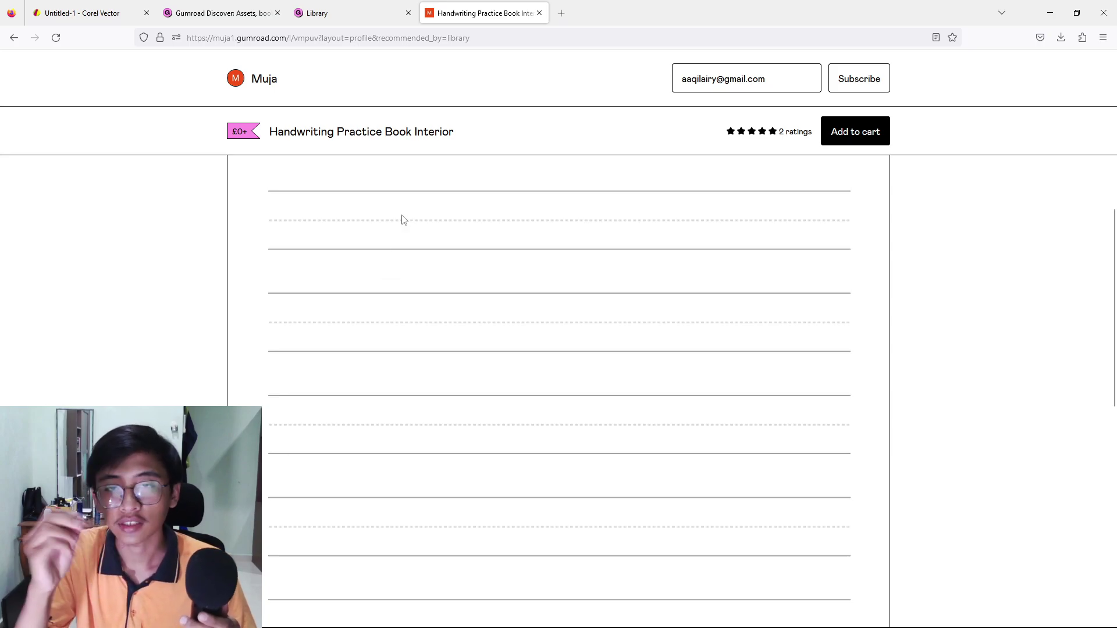
scroll(485, 355, down, 5)
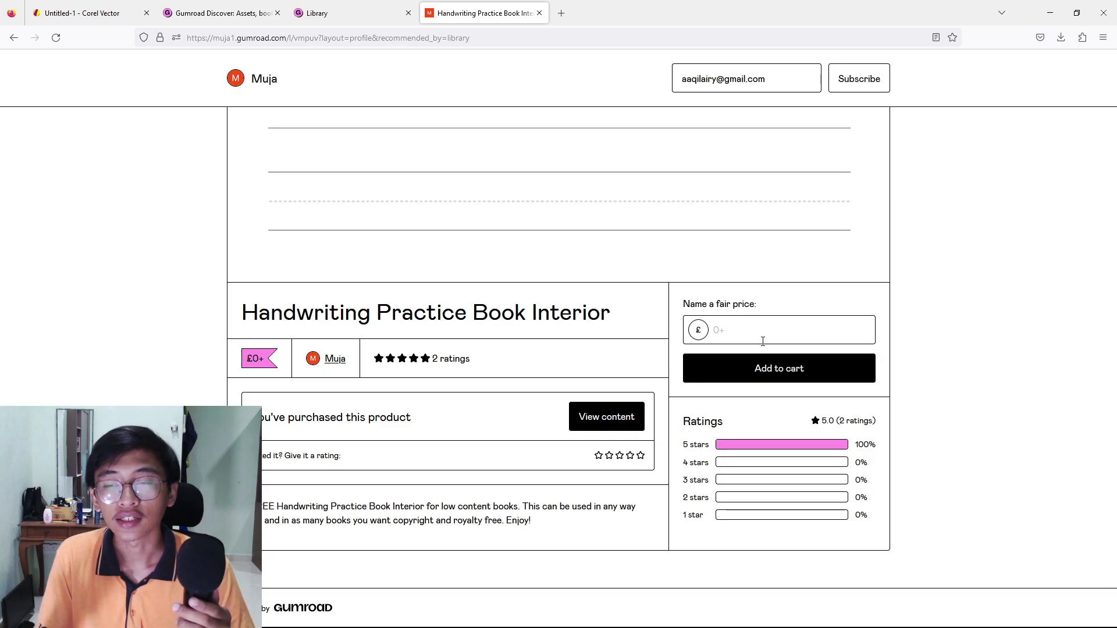
Add the Handwriting Practice Book Interior to the cart at a price of 0 and complete the free checkout
click(830, 334)
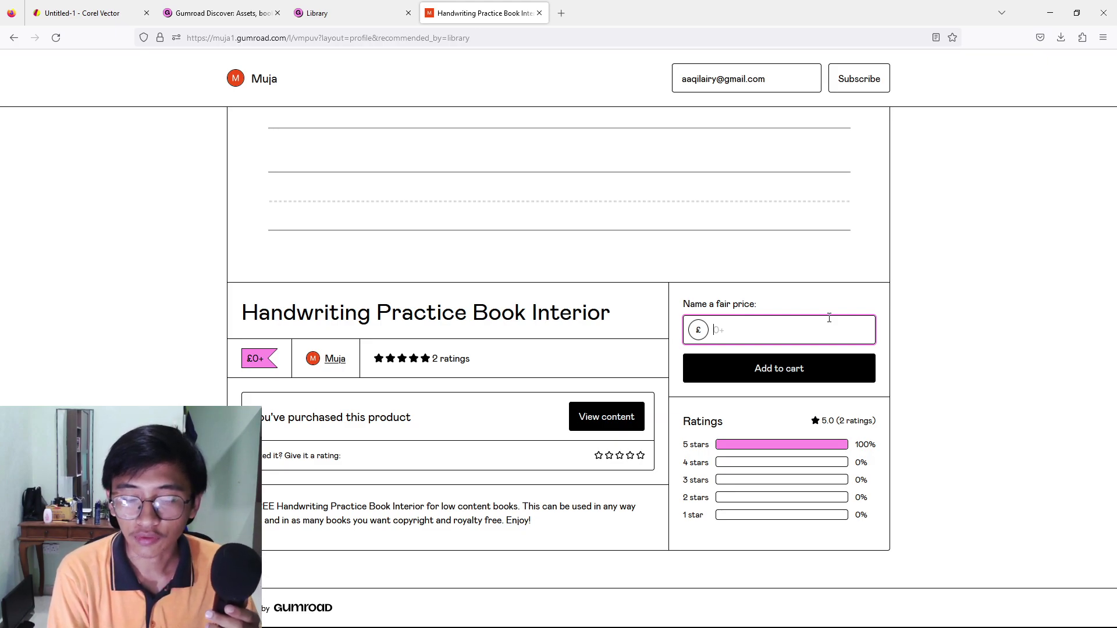
click(836, 376)
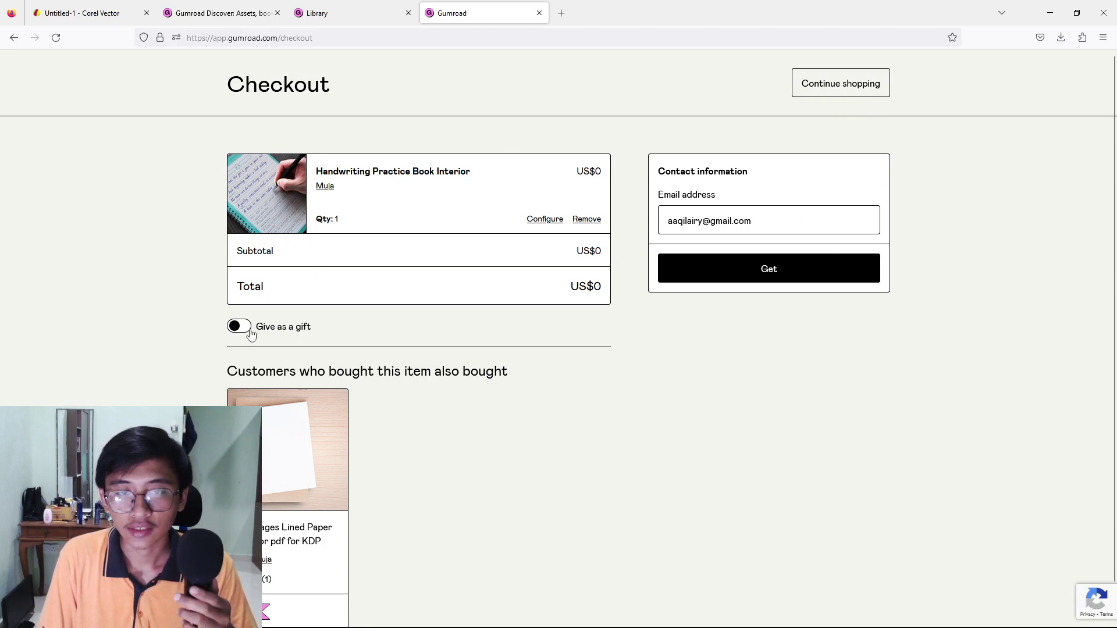
click(790, 277)
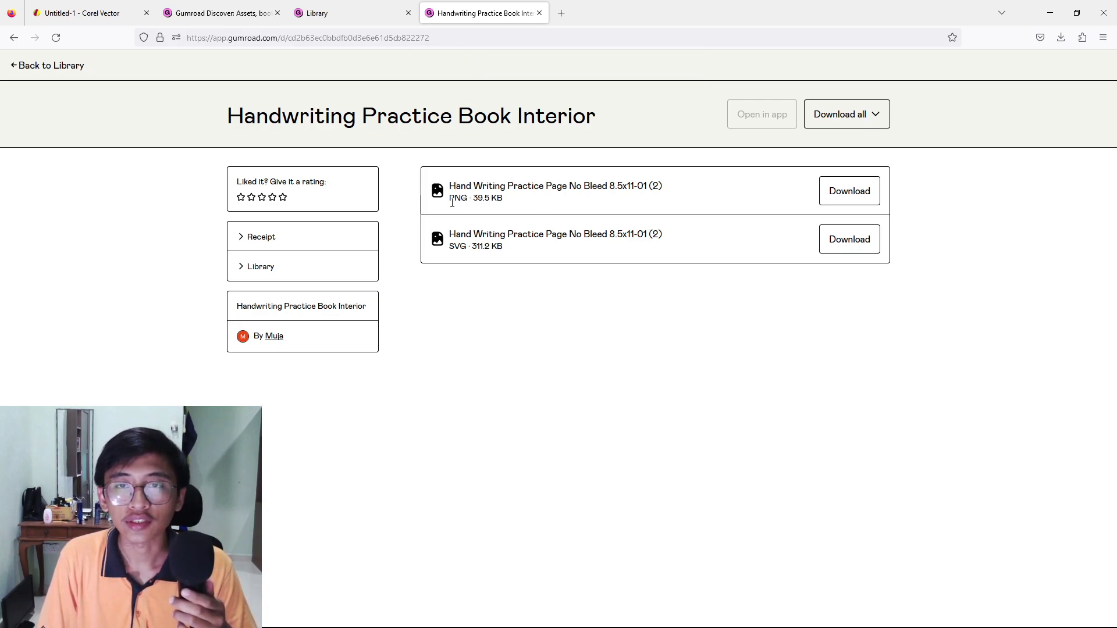
double_click(450, 198)
drag(449, 248, 482, 251)
click(464, 252)
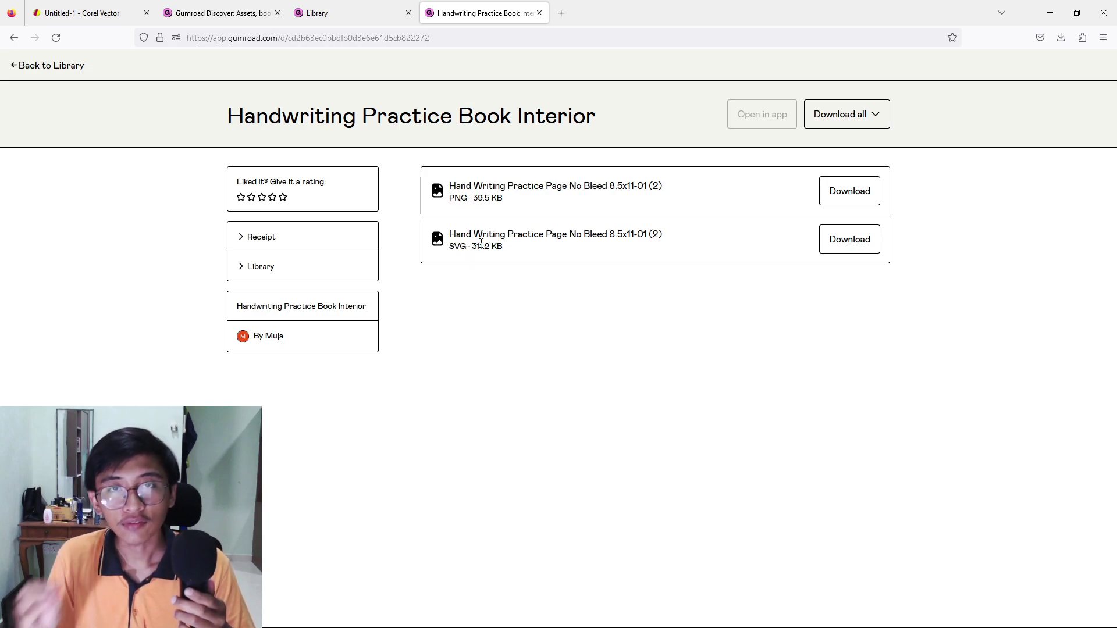
Download the SVG version of the handwriting practice page, preview it in the browser, and close the preview
click(839, 247)
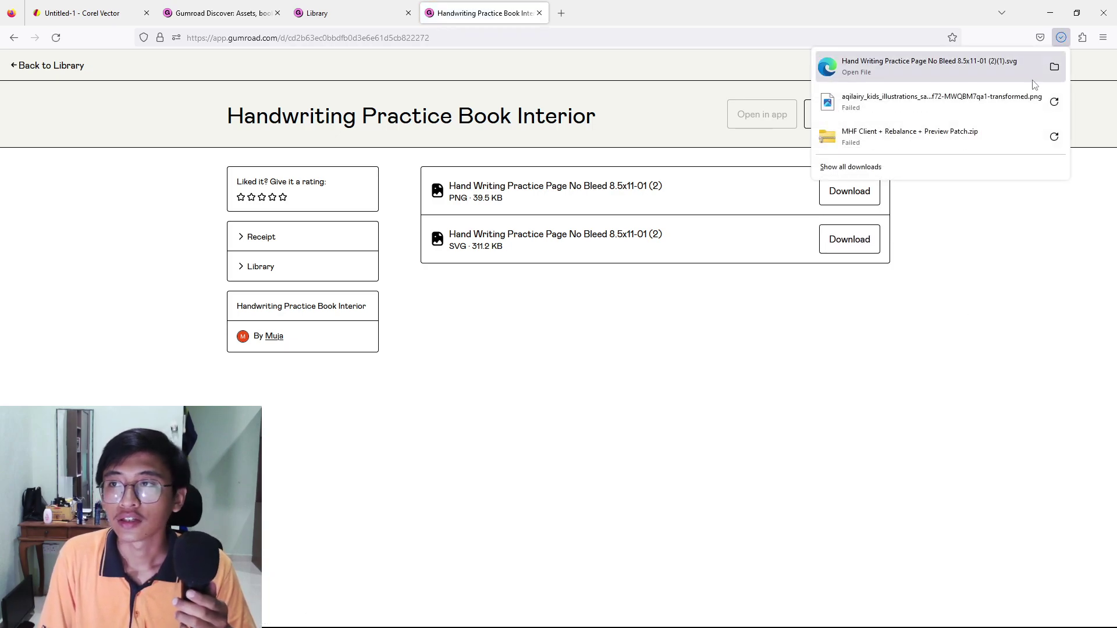
click(1027, 70)
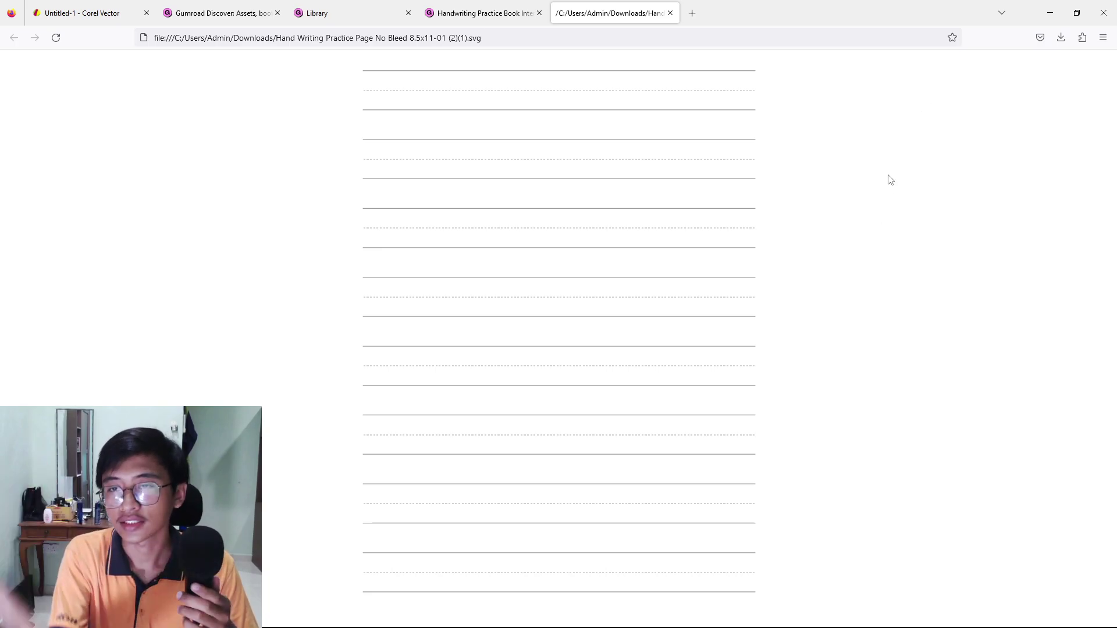
click(670, 13)
Switch to the Corel Vector design and place the downloaded practice page SVG from the Downloads folder onto Page 1
click(37, 8)
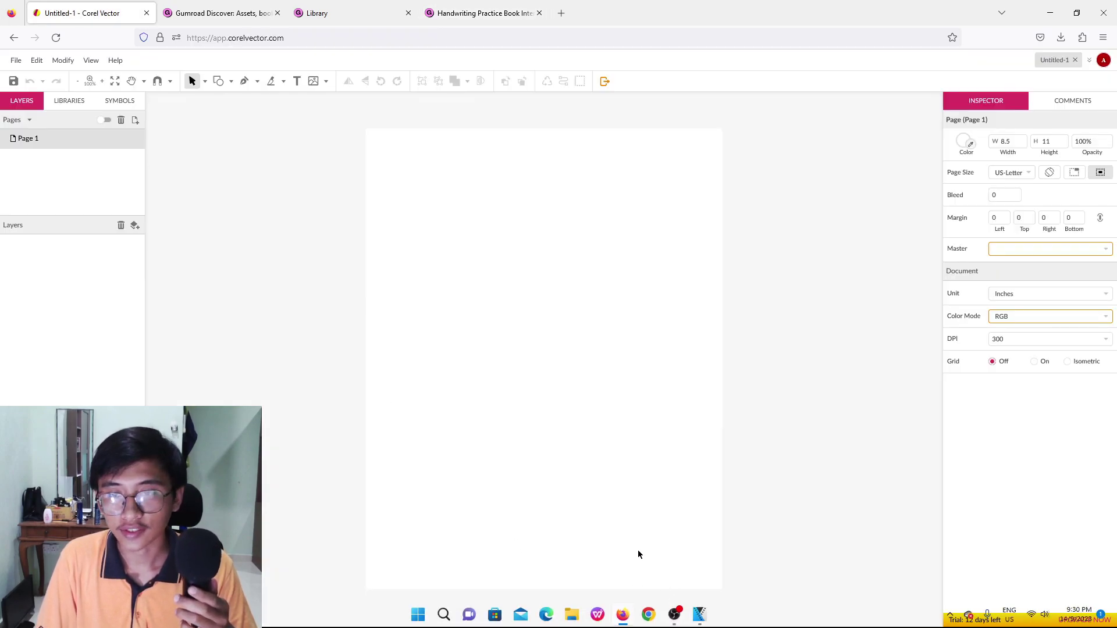
click(573, 616)
click(64, 168)
click(1075, 8)
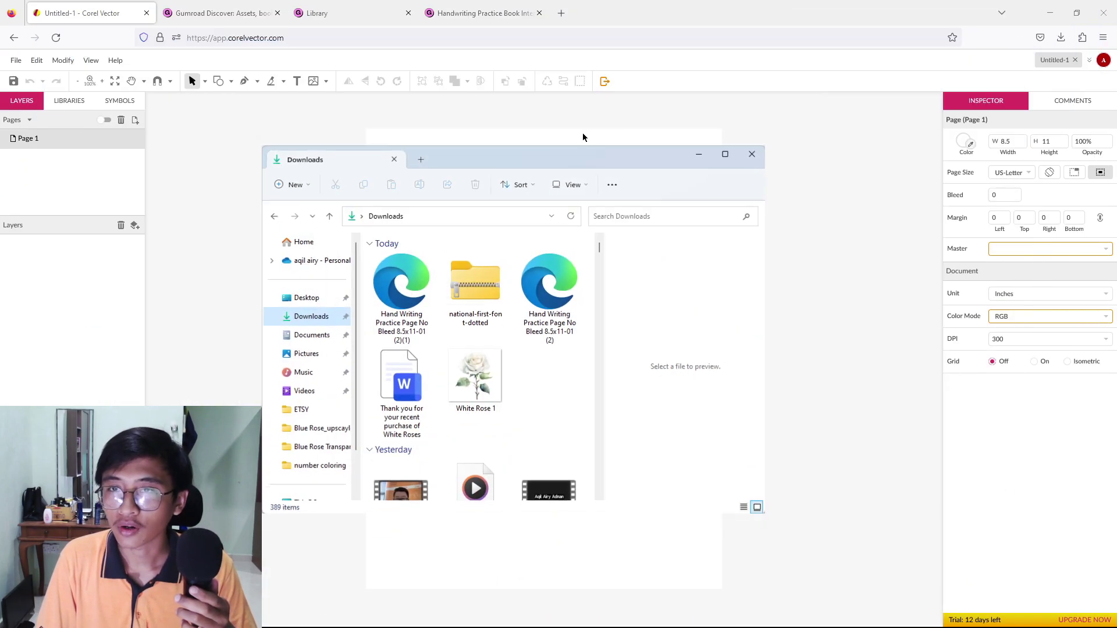
drag(582, 160, 1043, 136)
click(871, 268)
drag(871, 267, 506, 277)
click(817, 11)
Position the practice-line group within the page with even margins, at about X 0.5 and Y 0.61 in
drag(686, 471, 567, 338)
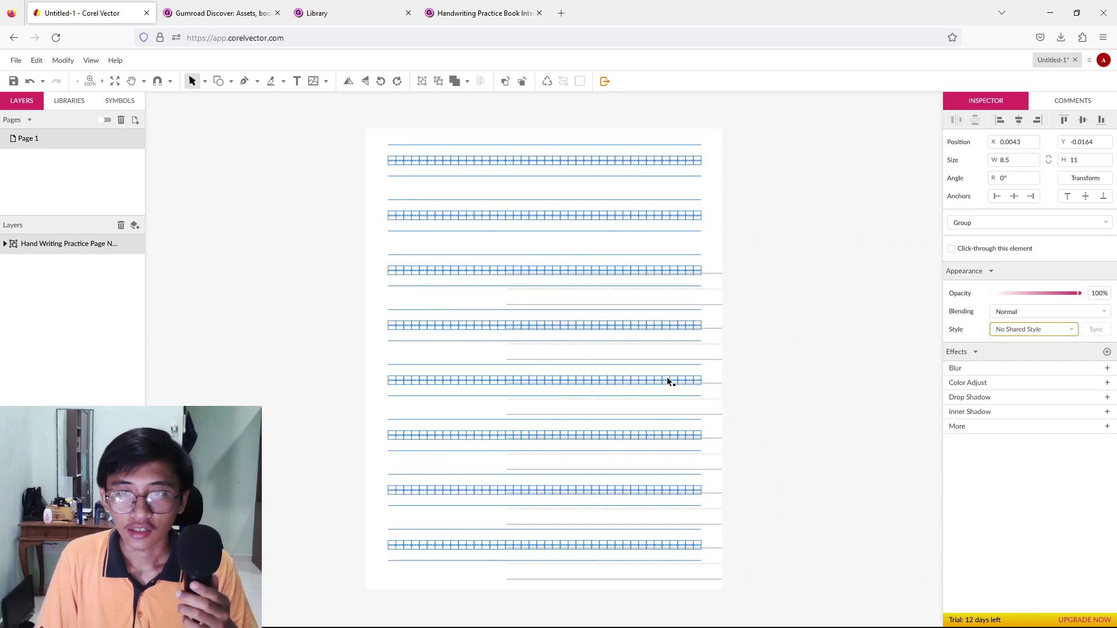
drag(661, 380, 671, 382)
click(564, 340)
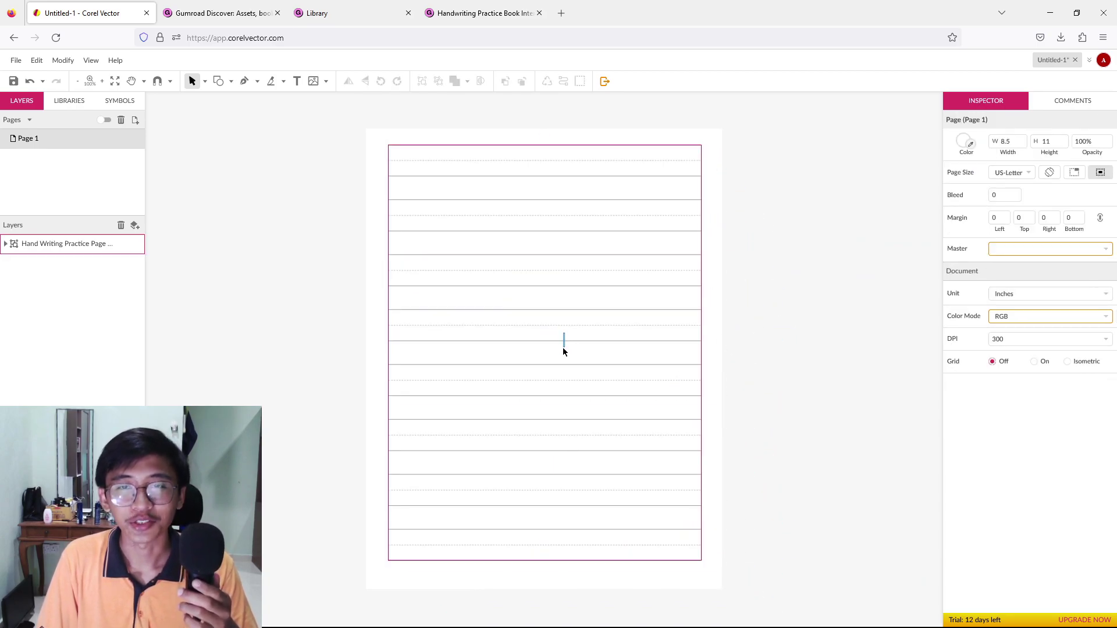
click(473, 223)
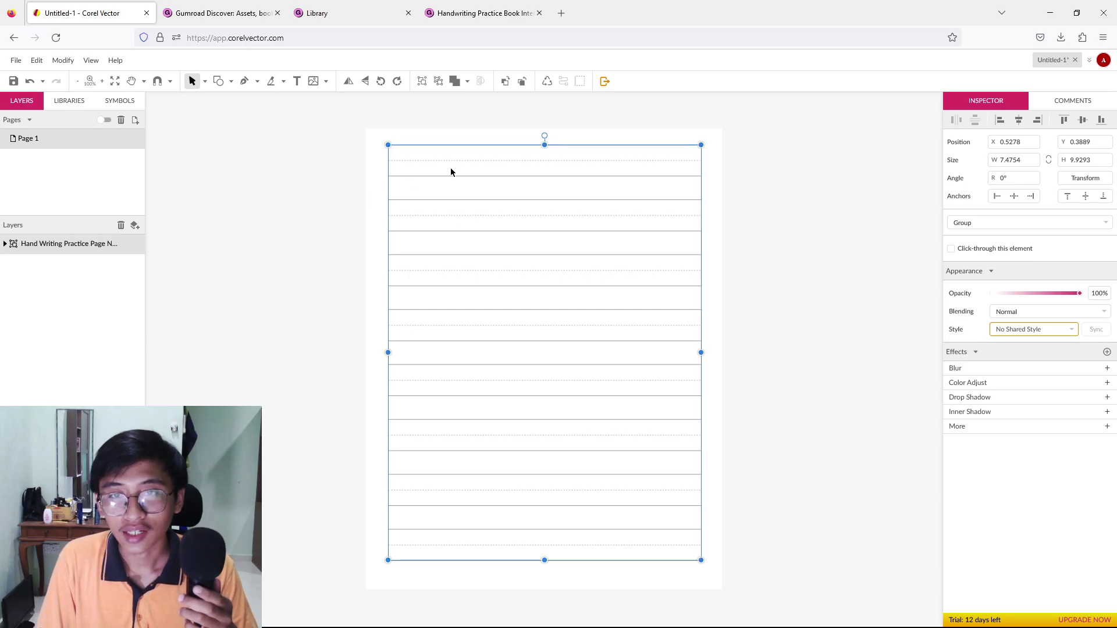
click(450, 171)
click(394, 146)
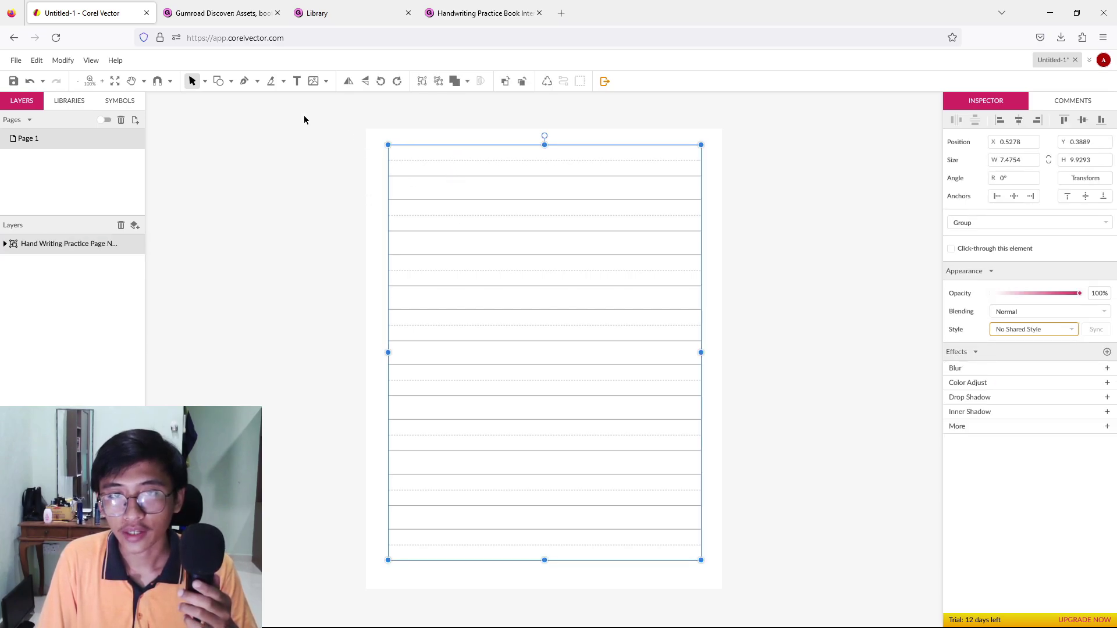
click(455, 207)
click(399, 212)
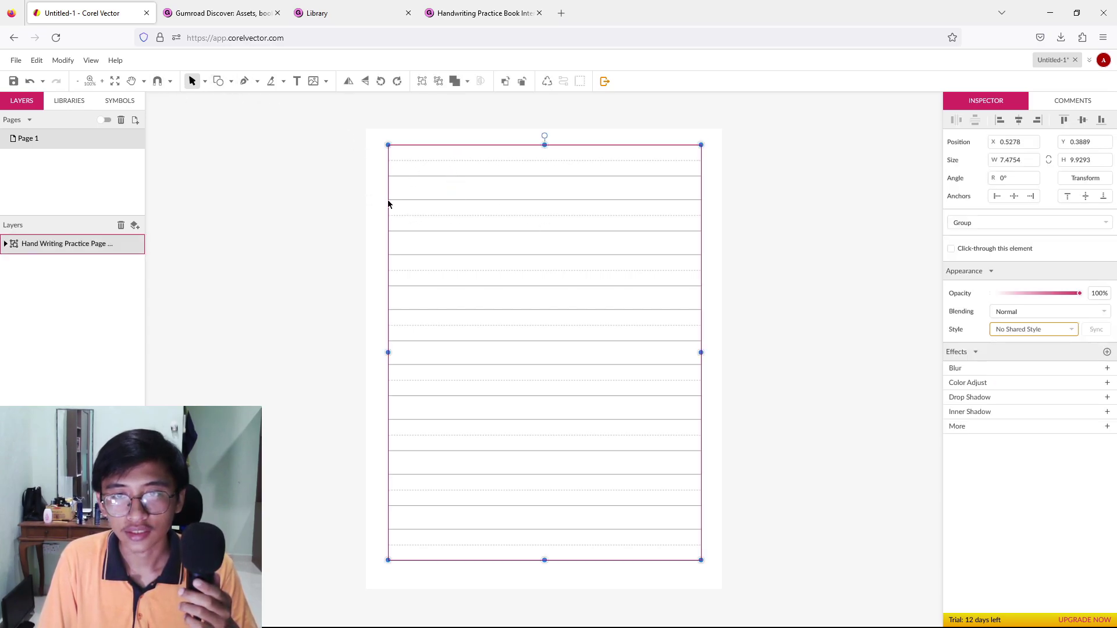
key(ctrl+z)
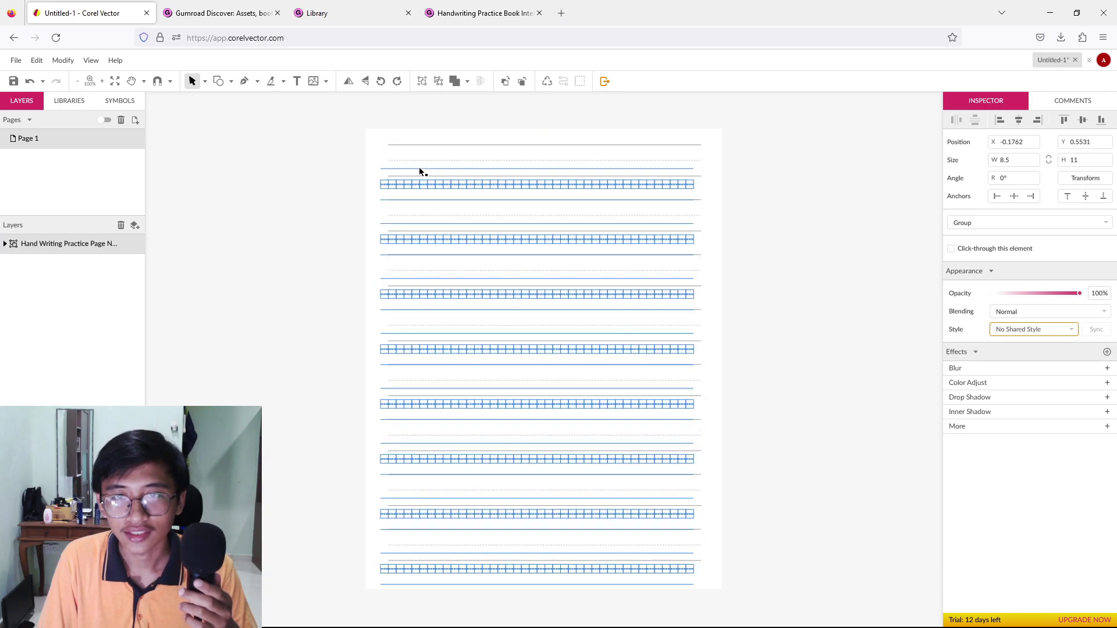
key(Up)
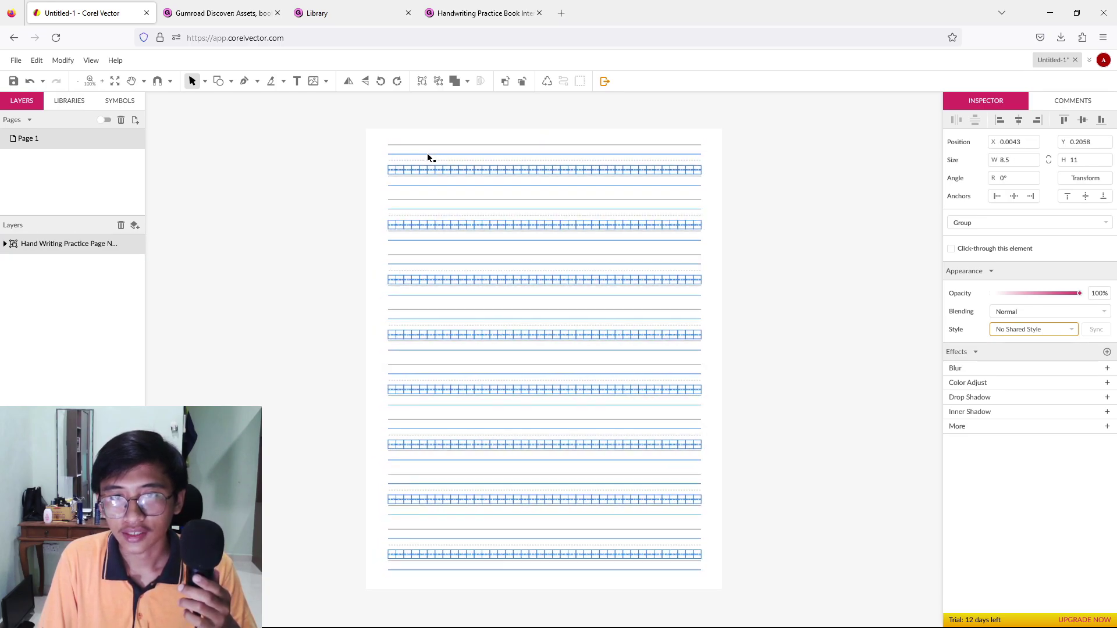
click(825, 342)
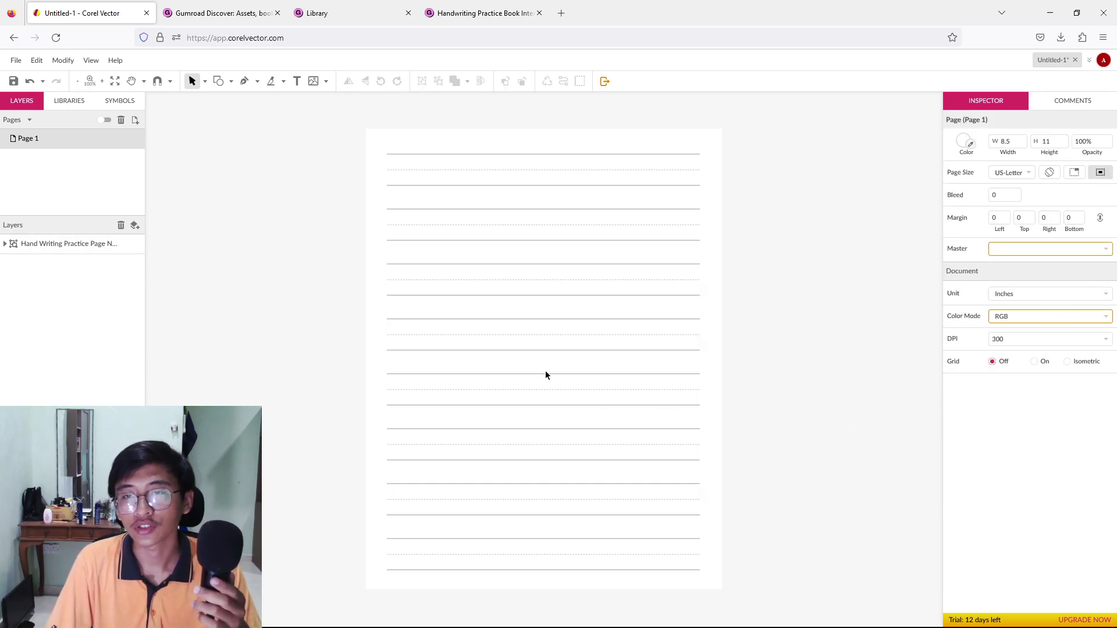
Scale the practice-line group down to about 7.16 x 9.51 in and recentre it on the page
click(500, 153)
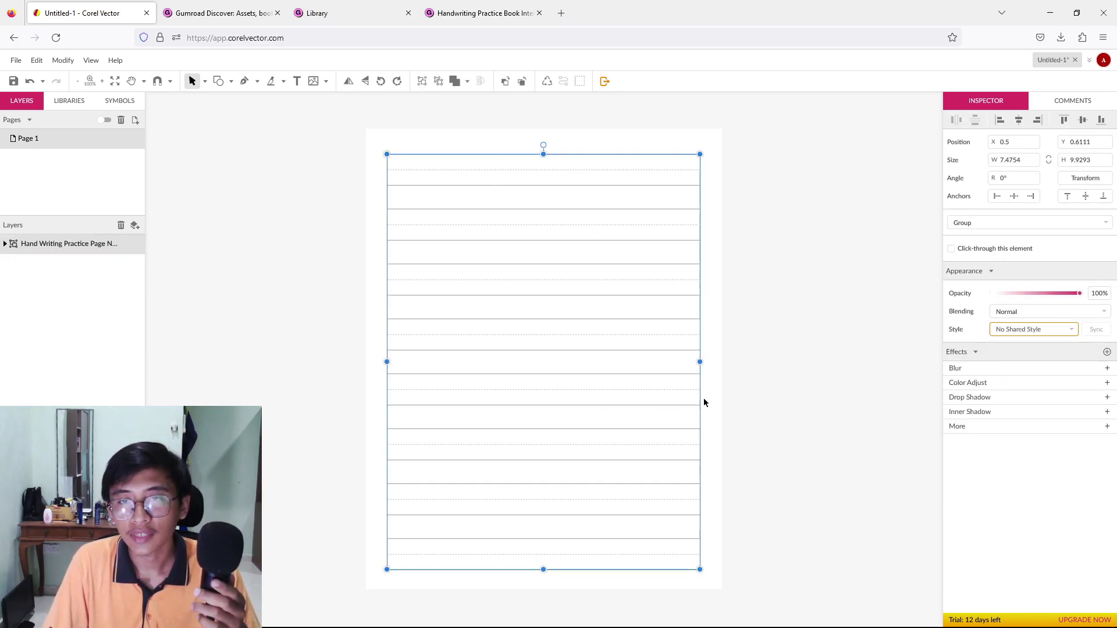
drag(698, 568, 686, 553)
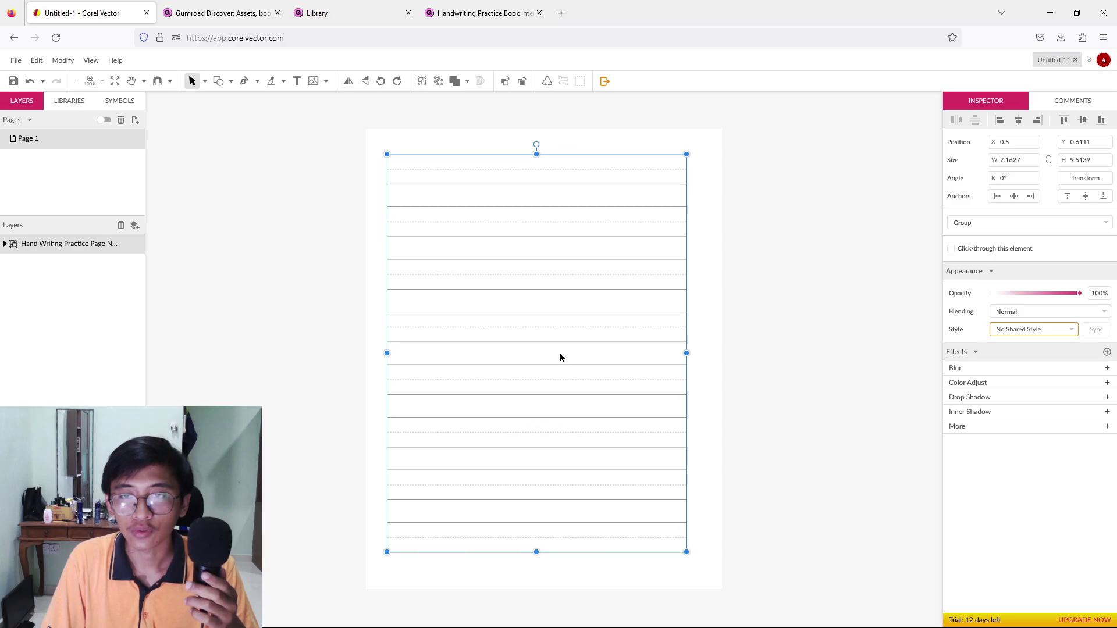
drag(491, 330, 498, 336)
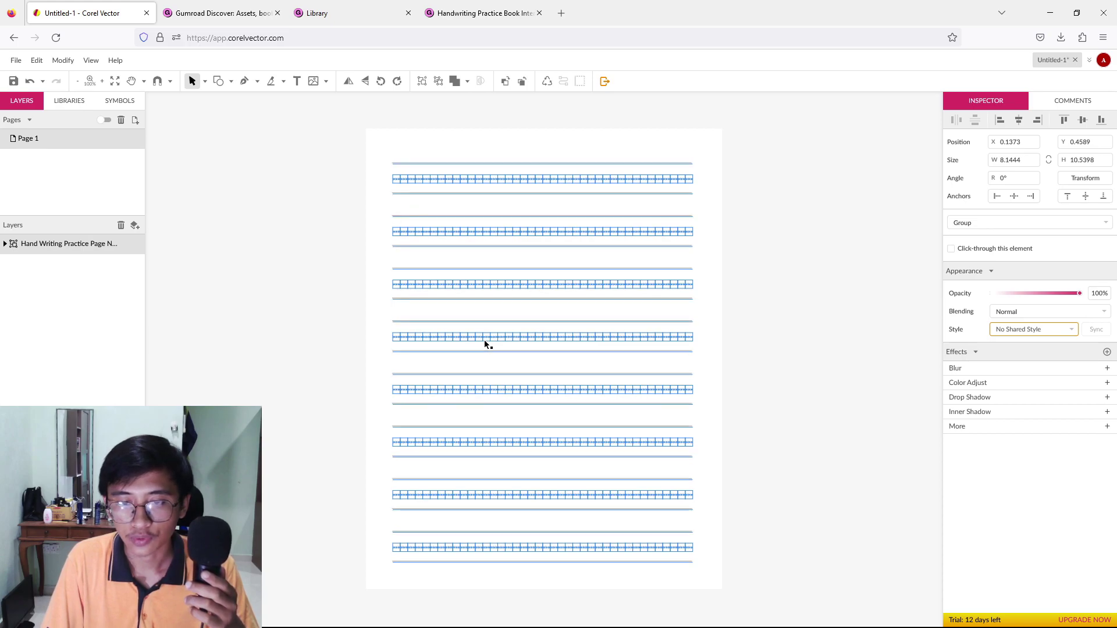
click(808, 231)
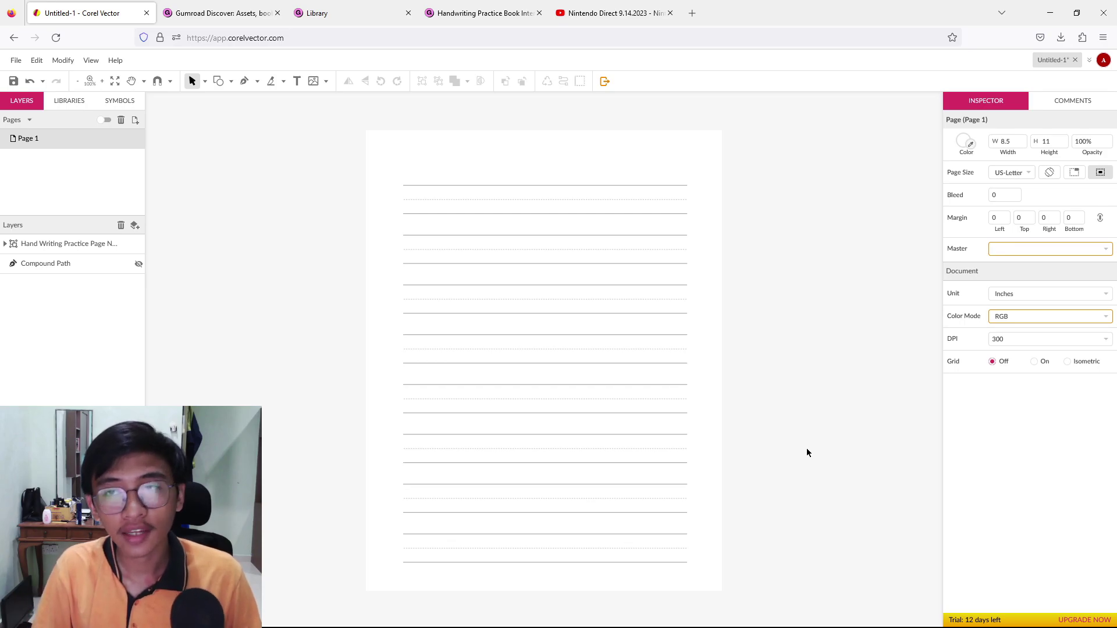
Open fontspace.com in a new browser tab and look over the free fonts on its home page
click(692, 13)
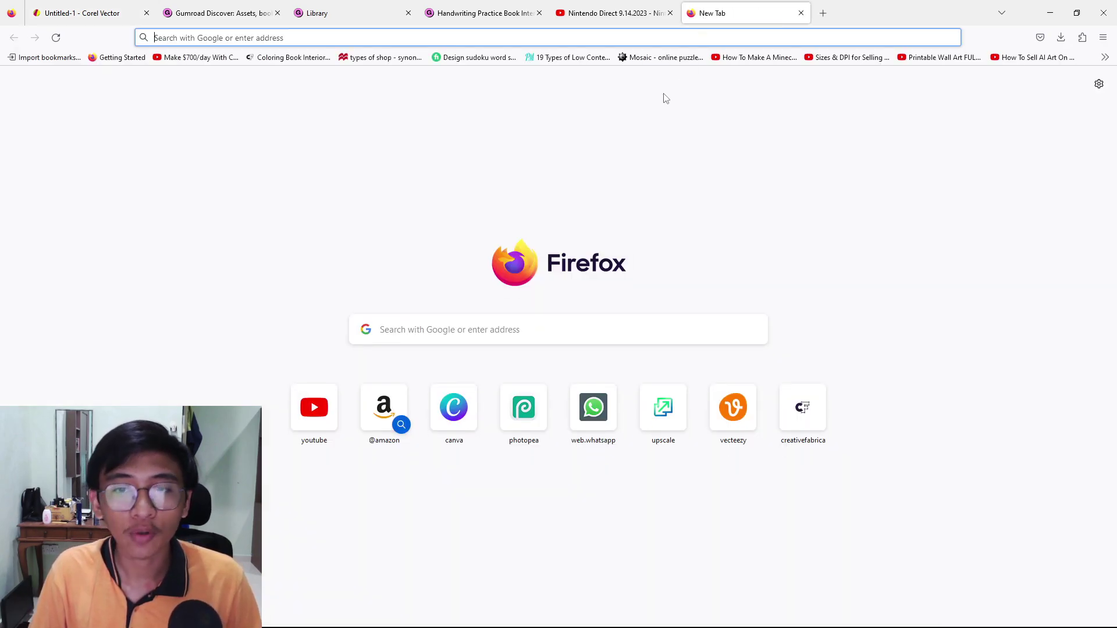
click(476, 331)
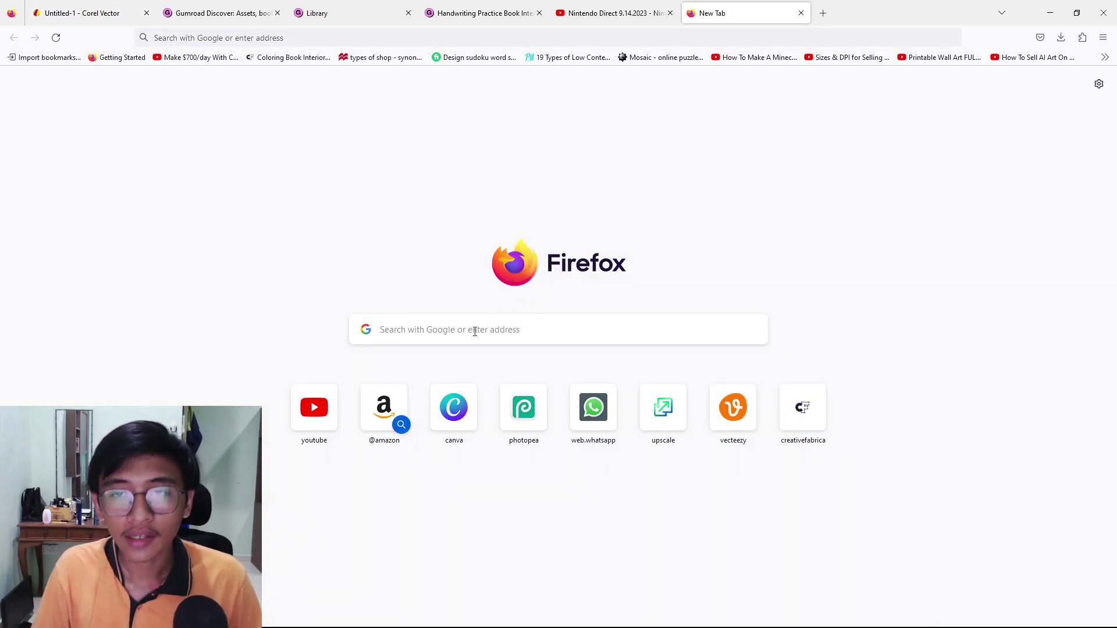
text(font)
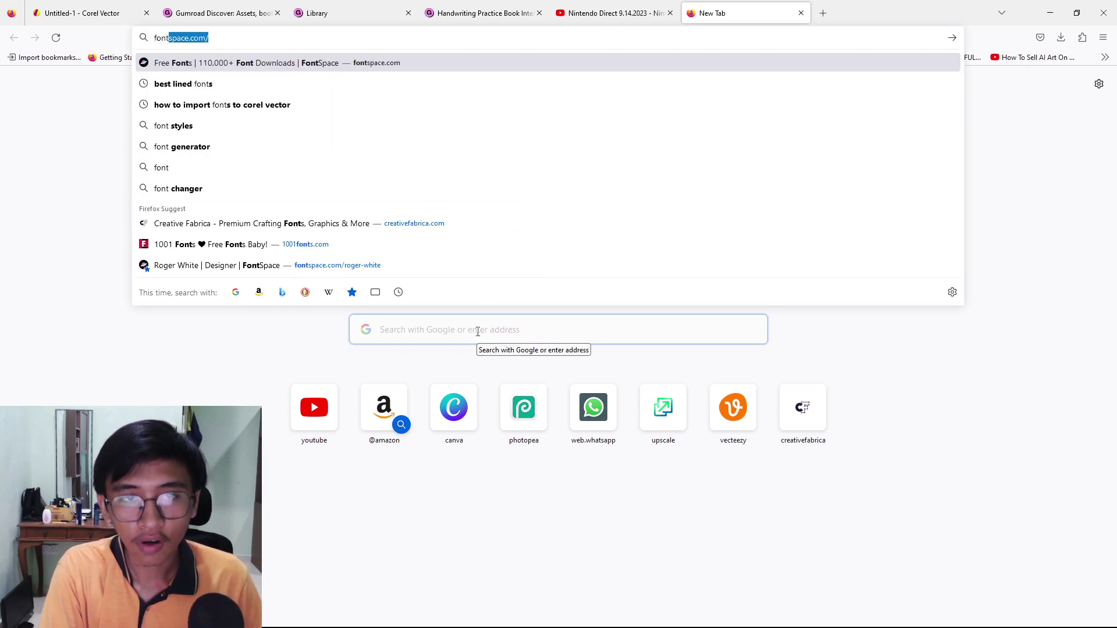
text(space)
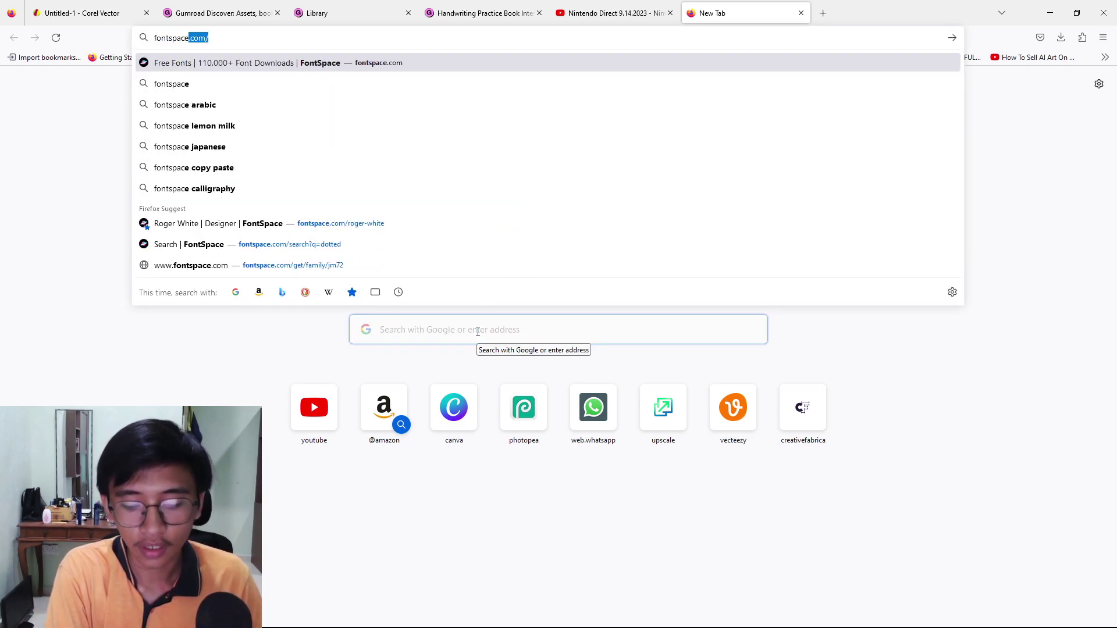
key(Return)
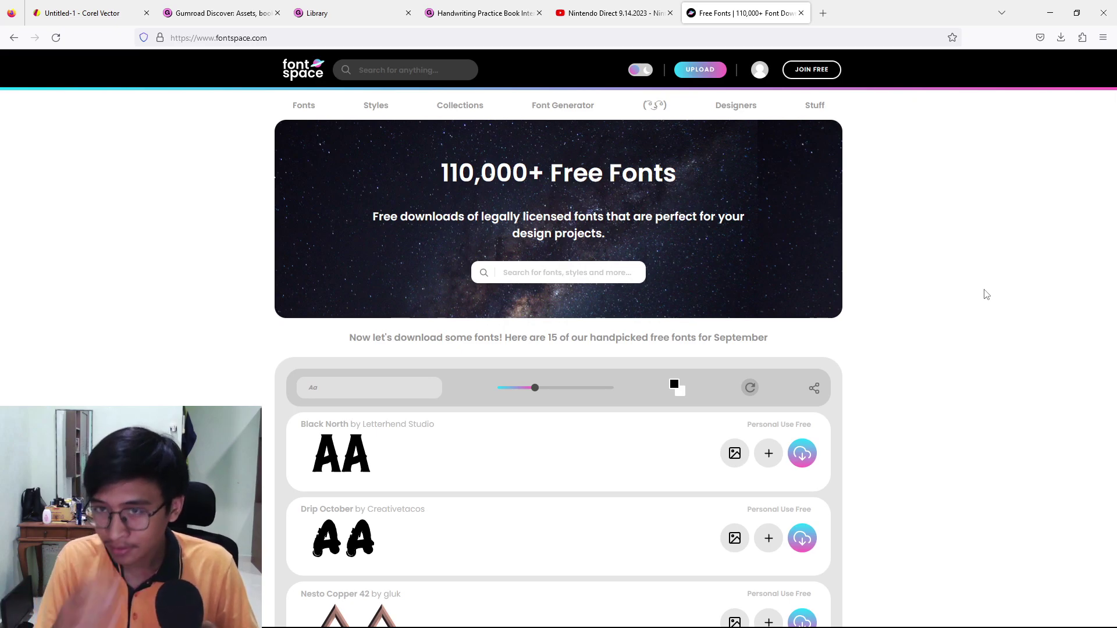
scroll(715, 489, down, 6)
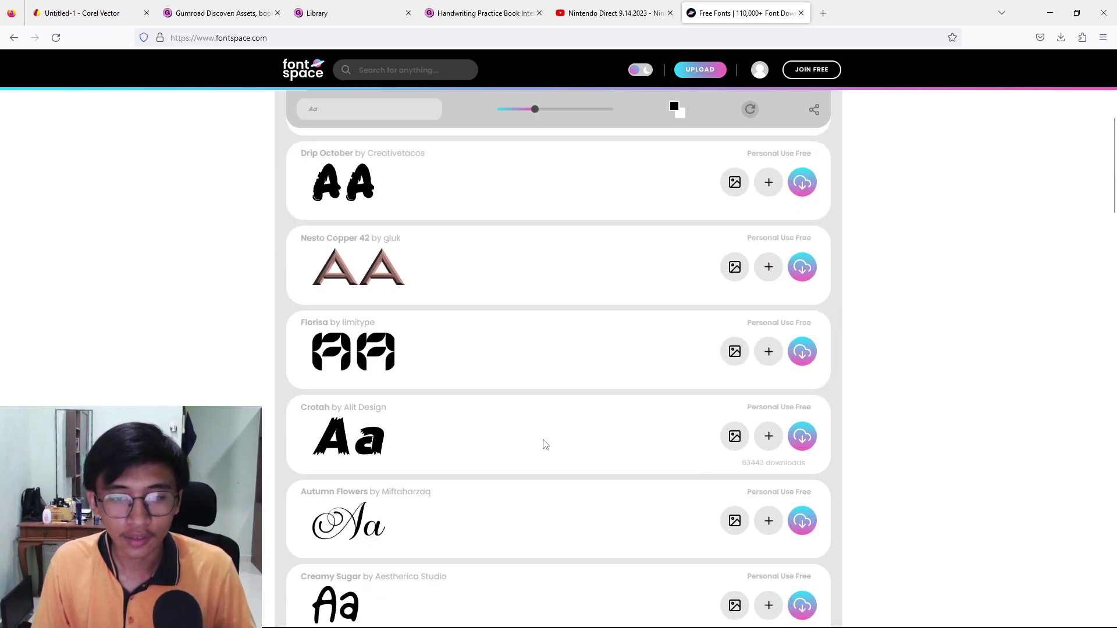
scroll(545, 443, up, 6)
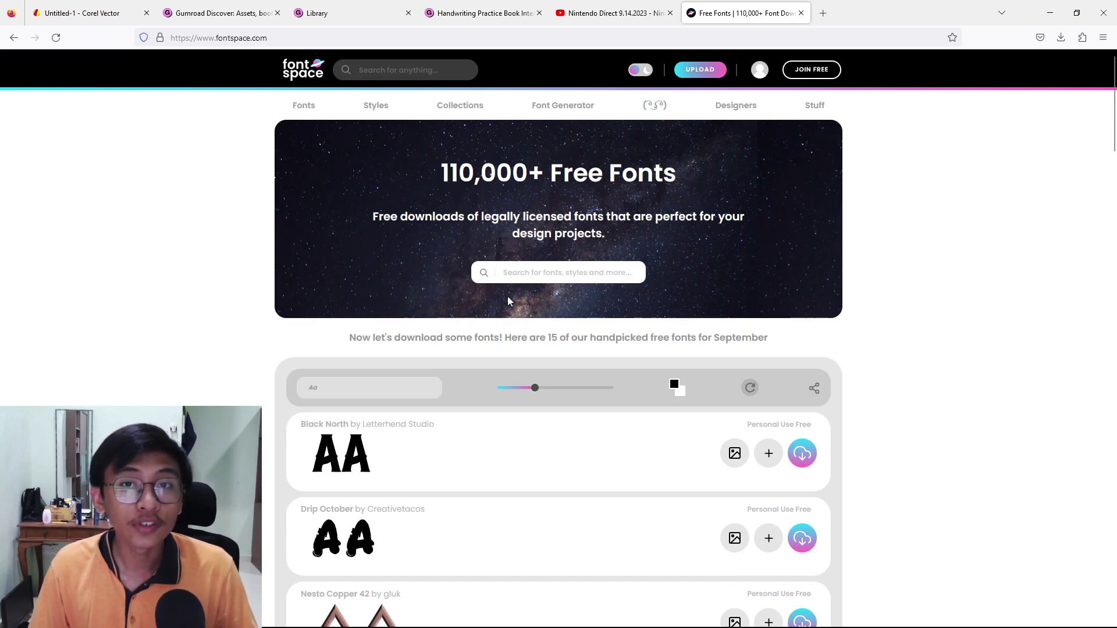
Search FontSpace for "dotted" and limit the results to fonts allowed for commercial use
click(392, 71)
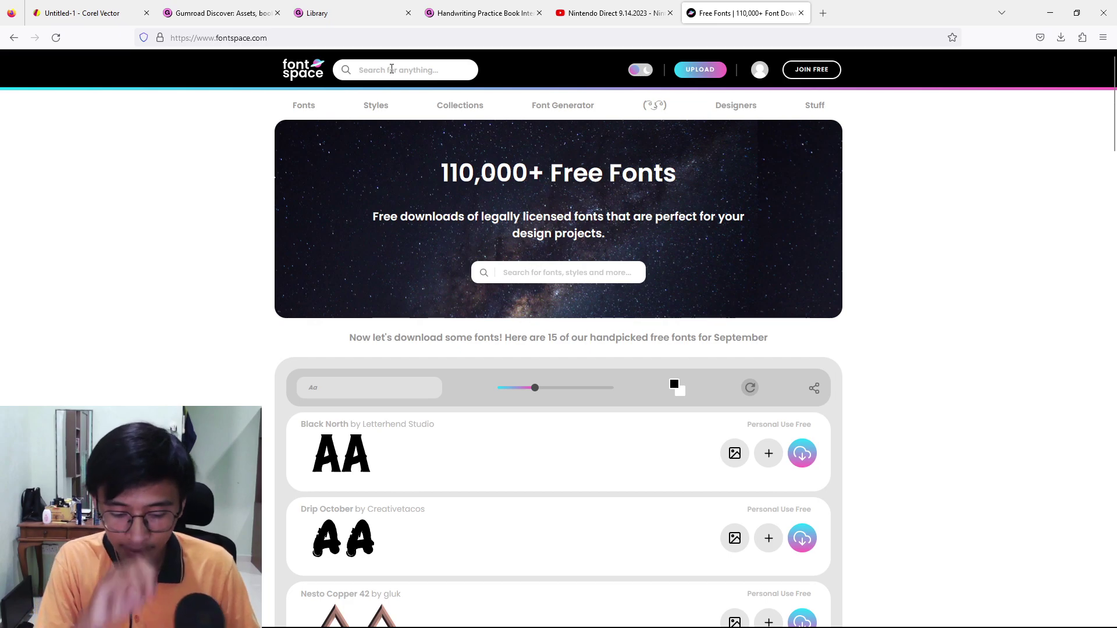
text(dotted)
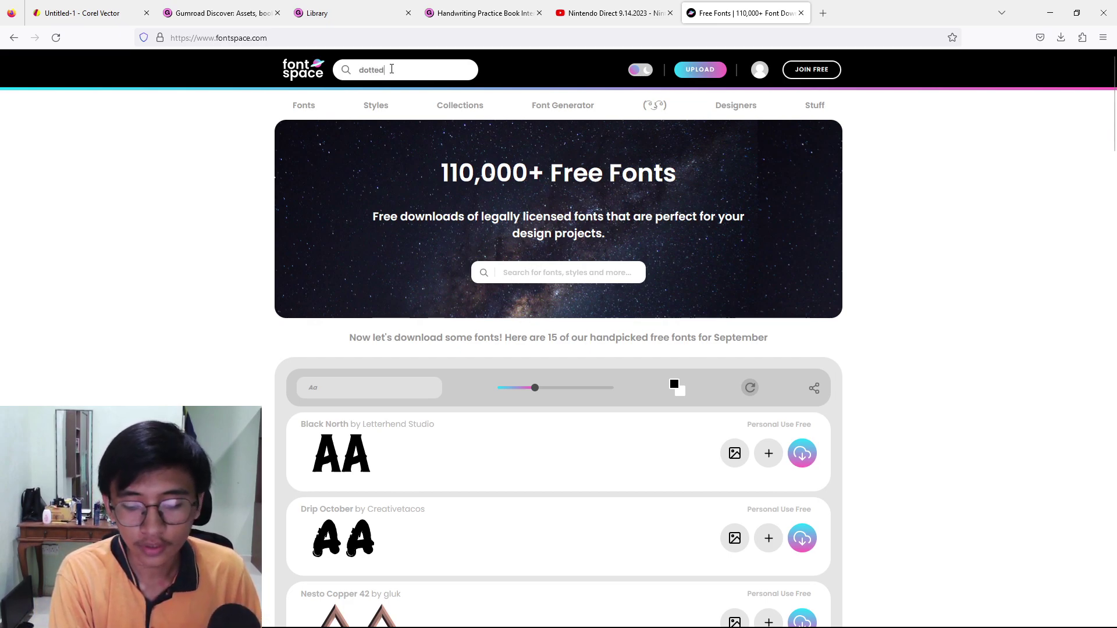
key(Return)
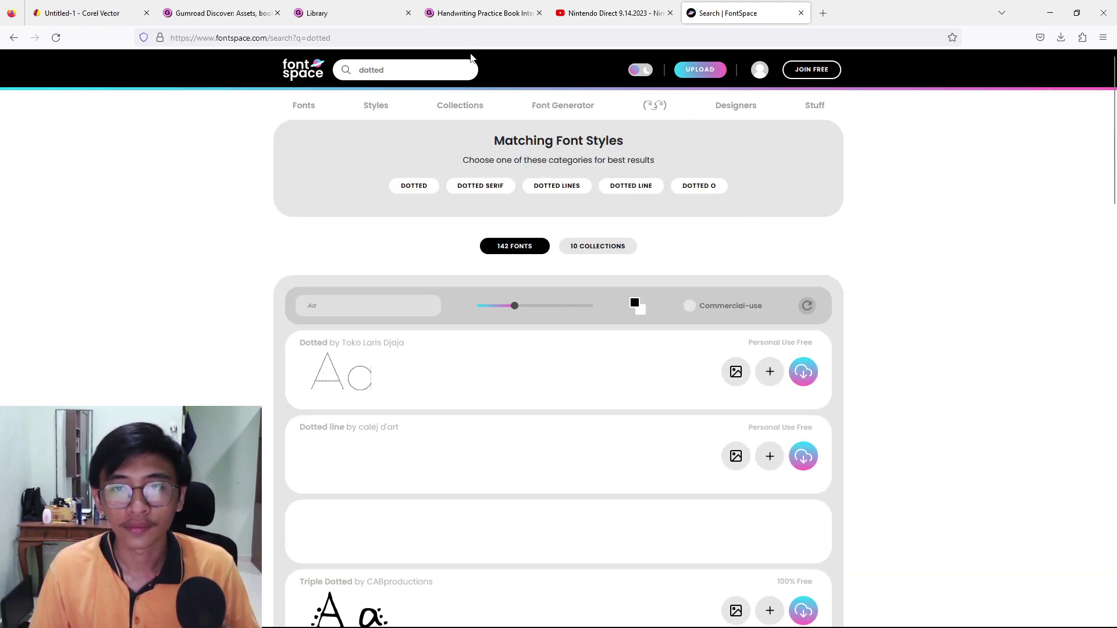
scroll(608, 311, down, 5)
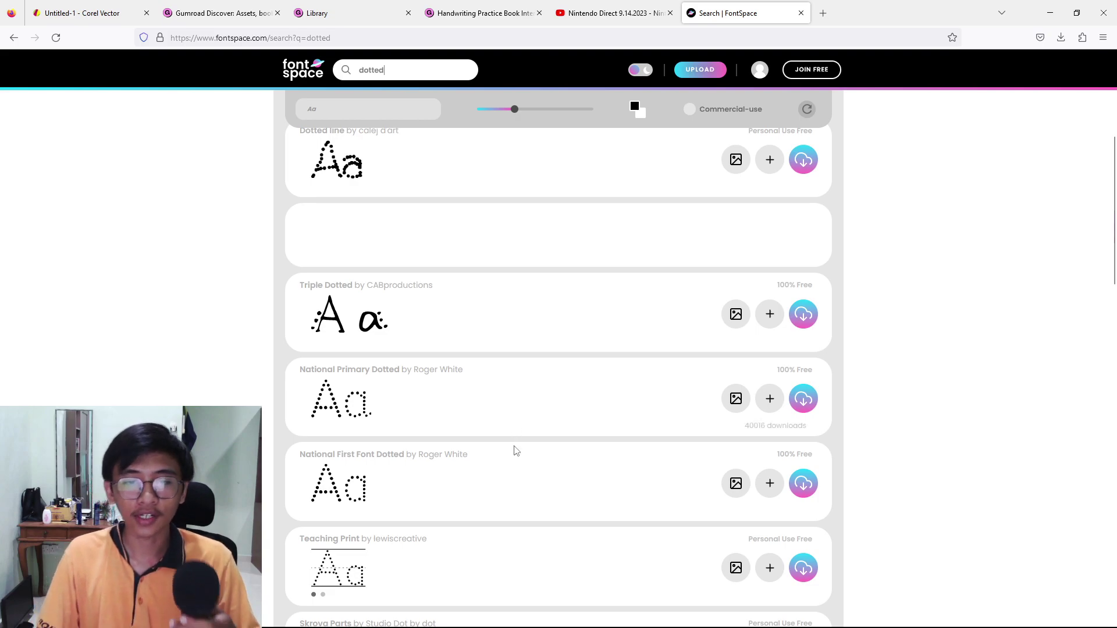
scroll(734, 407, up, 3)
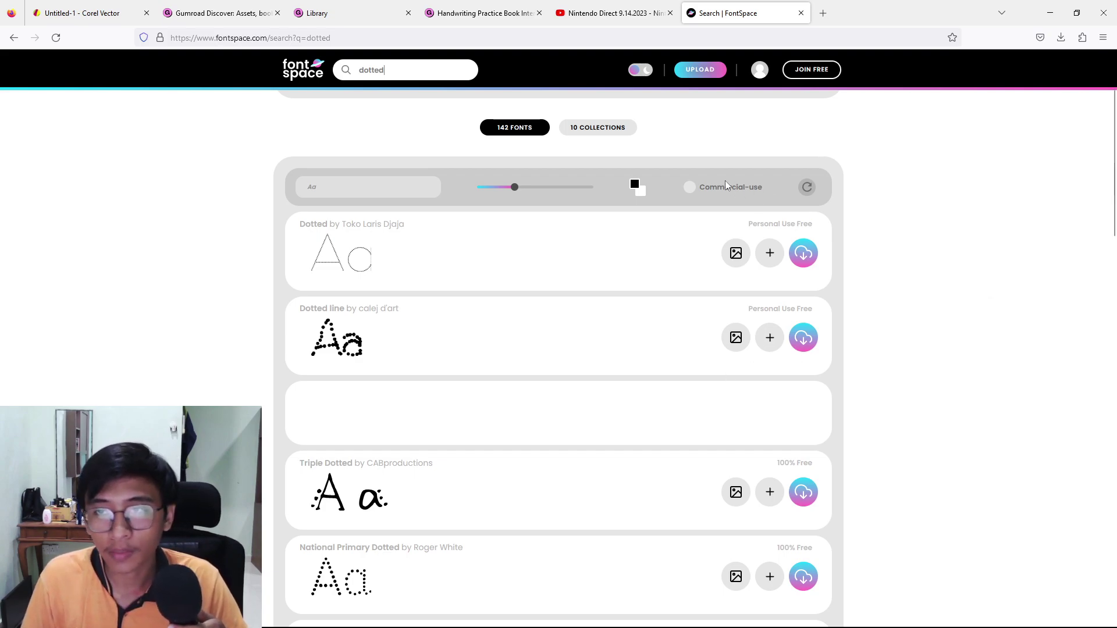
click(693, 189)
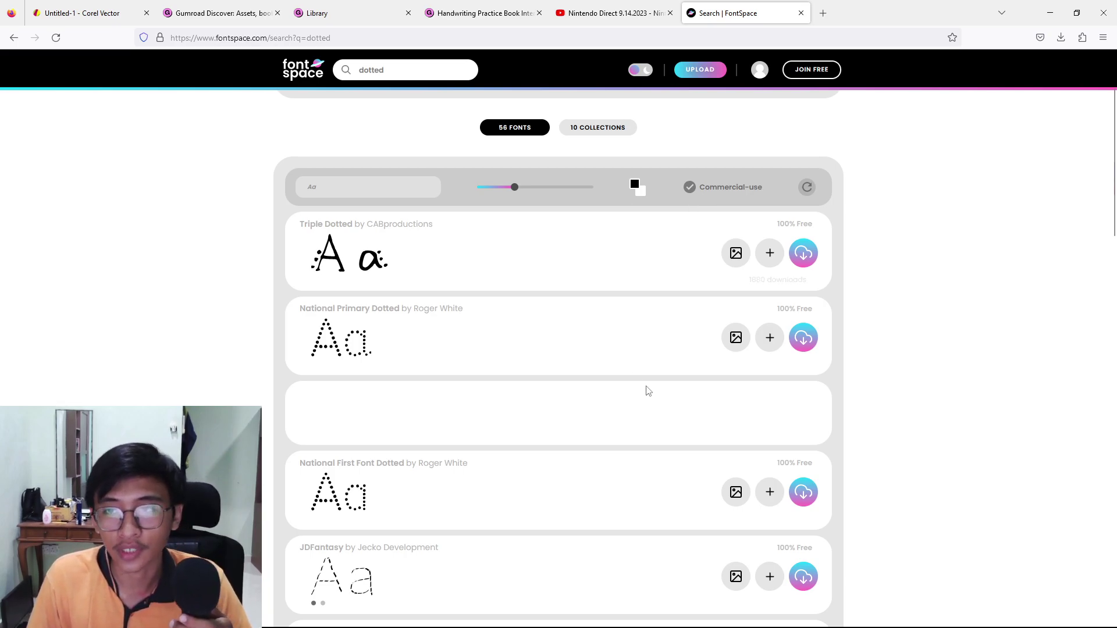
Examine the commercial-use dotted fonts on the first results page for one suited to handwriting tracing
scroll(444, 321, down, 6)
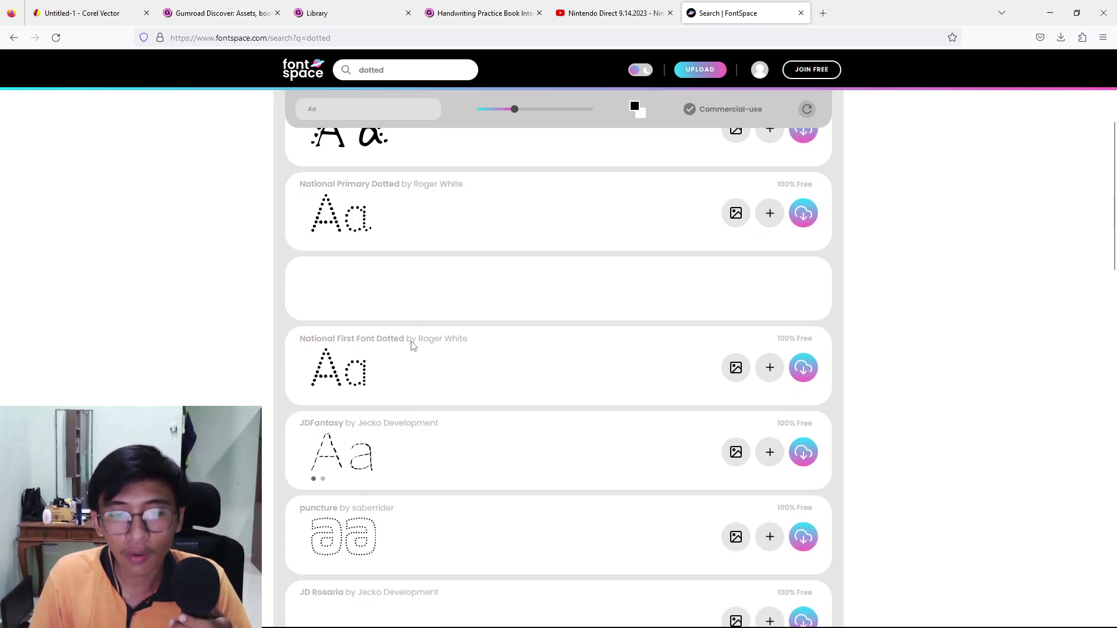
scroll(390, 333, down, 4)
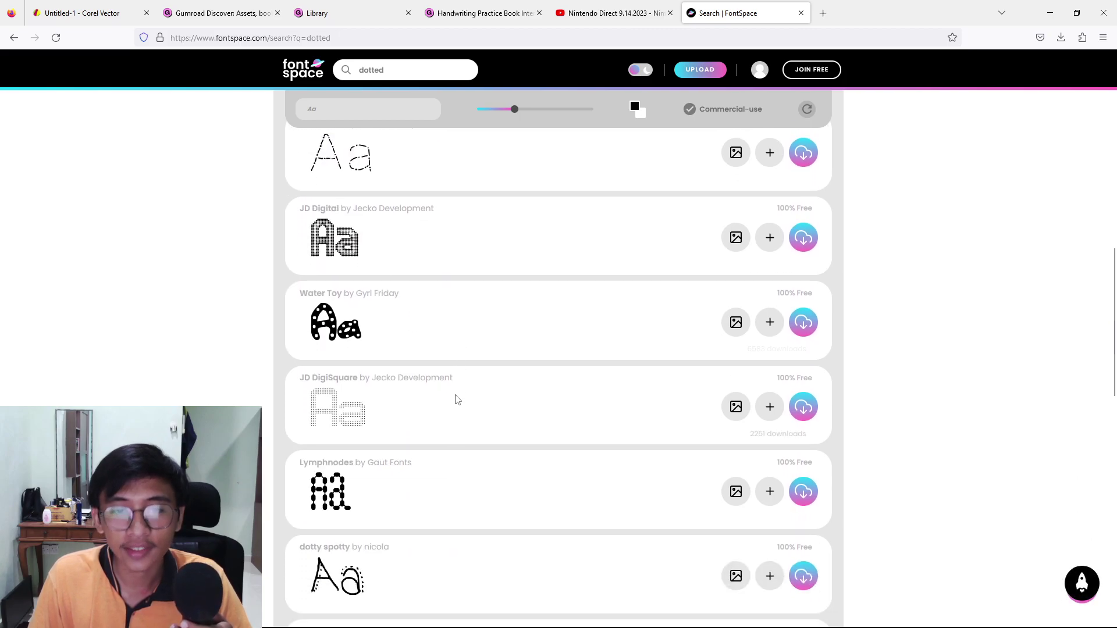
scroll(419, 384, down, 7)
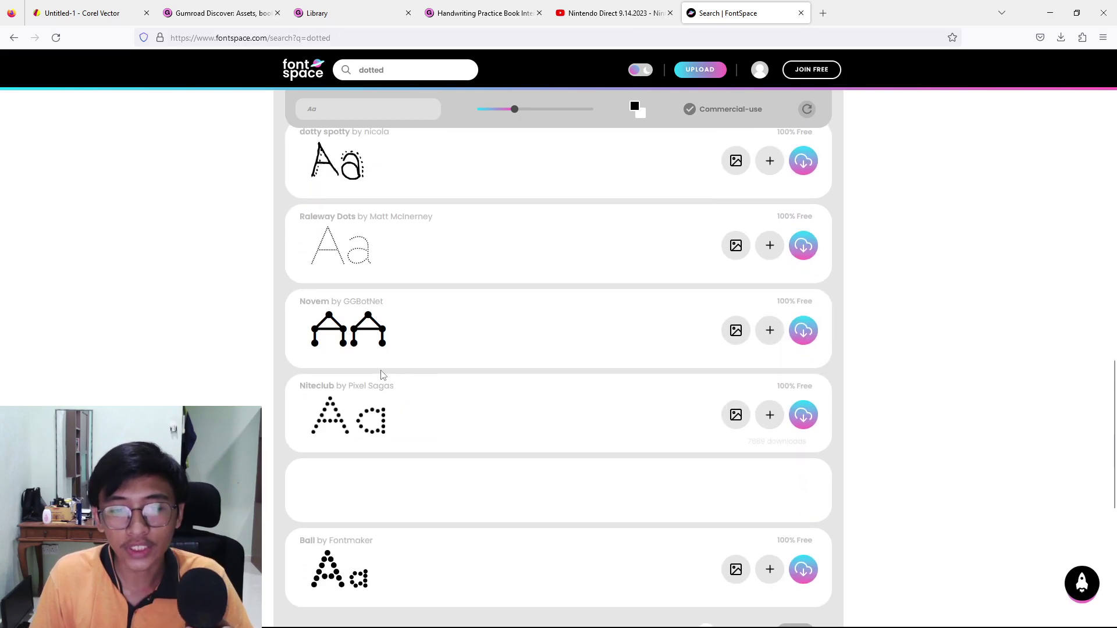
scroll(401, 413, down, 2)
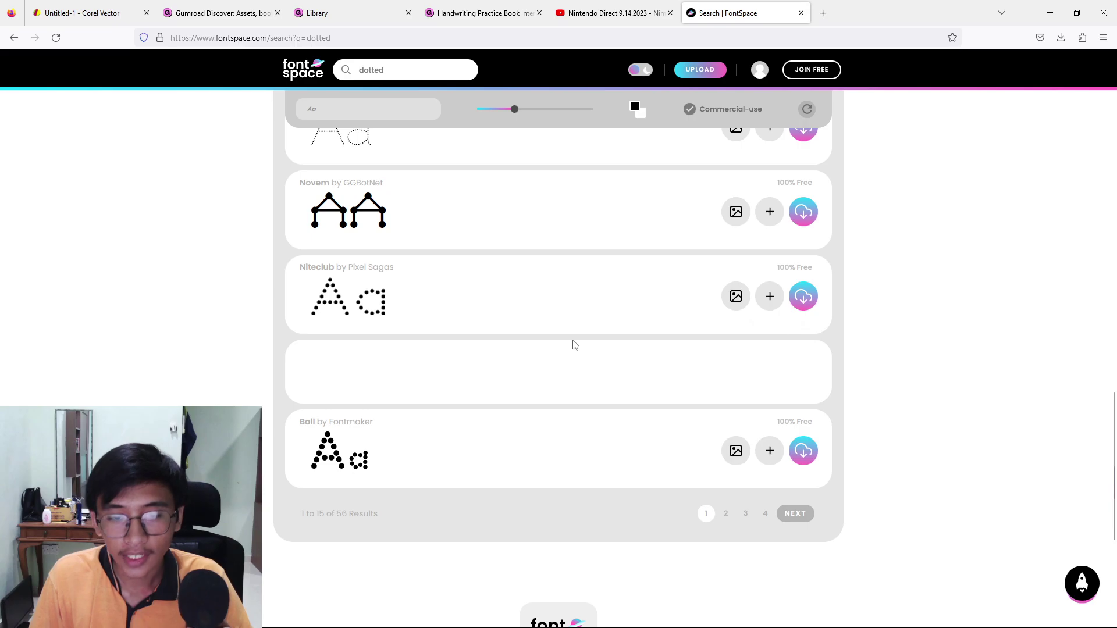
scroll(571, 344, up, 20)
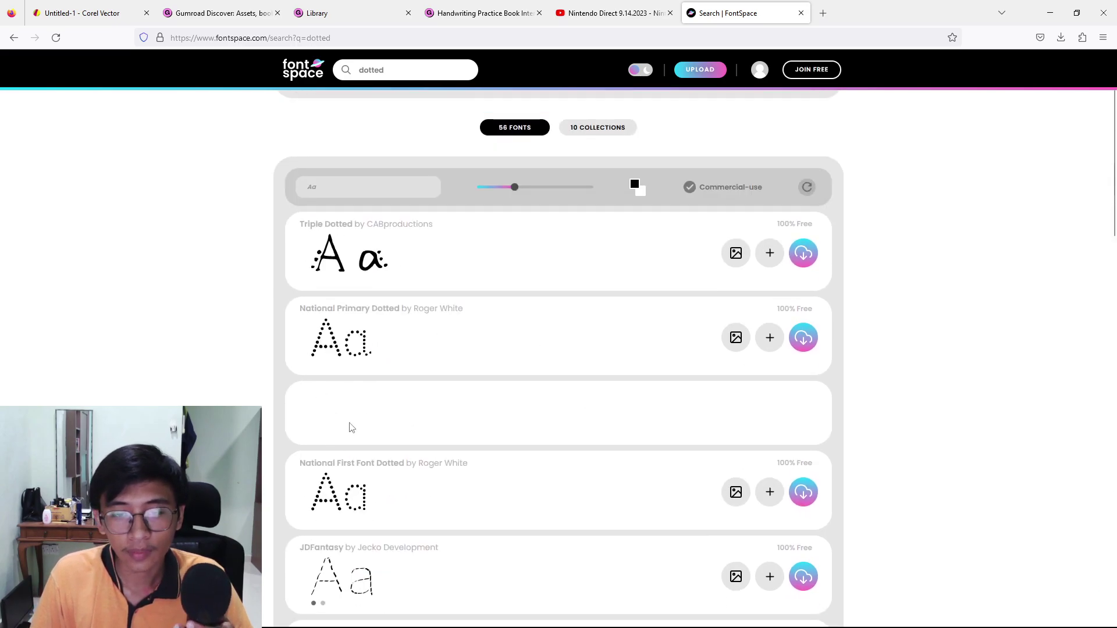
scroll(351, 429, down, 9)
scroll(325, 448, up, 9)
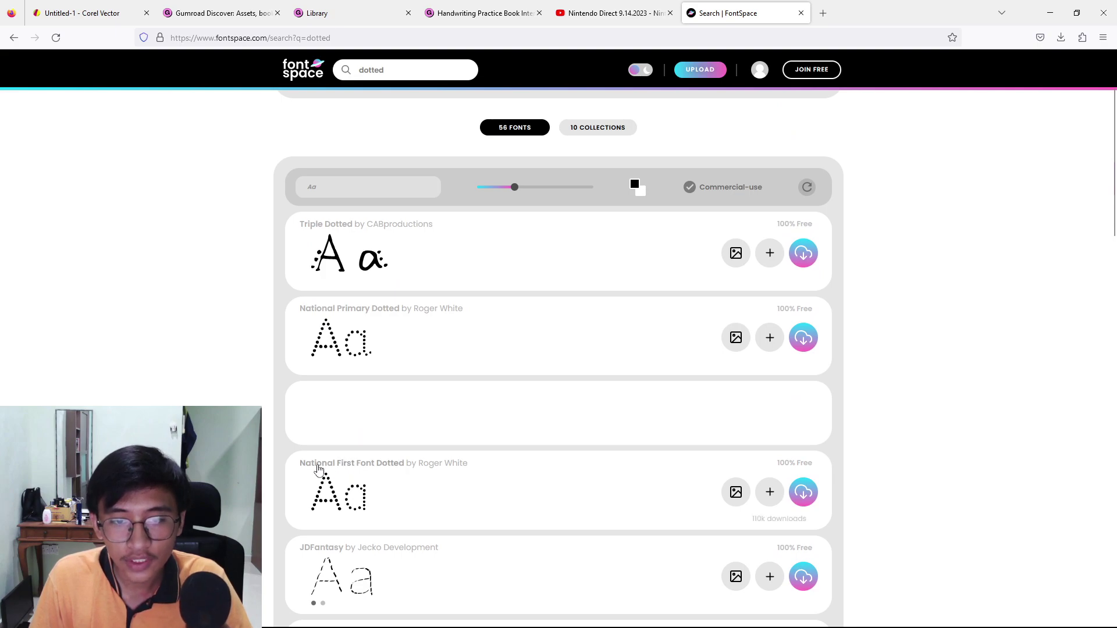
Open the page of National First Font Dotted's designer and look over the designer's fonts using the preview text "Bb"
scroll(326, 468, down, 1)
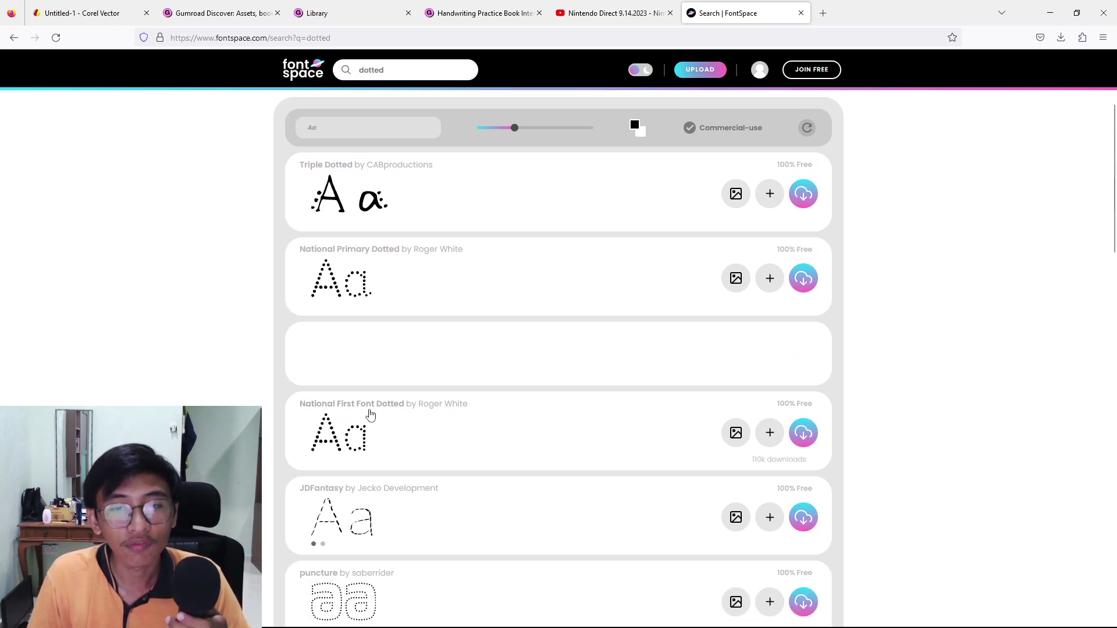
click(422, 405)
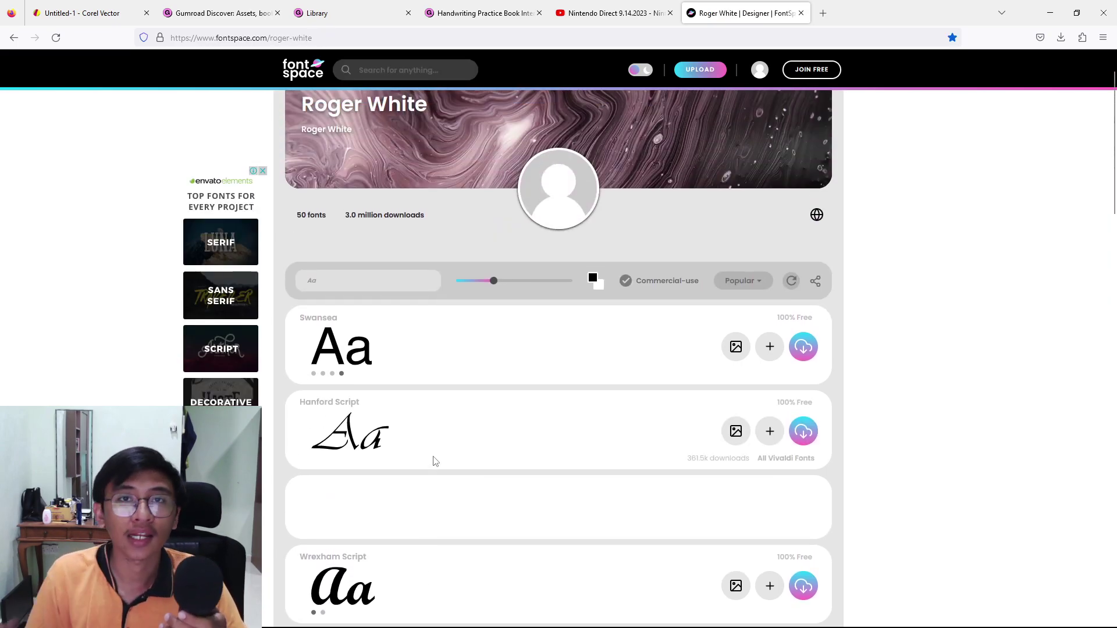
click(331, 279)
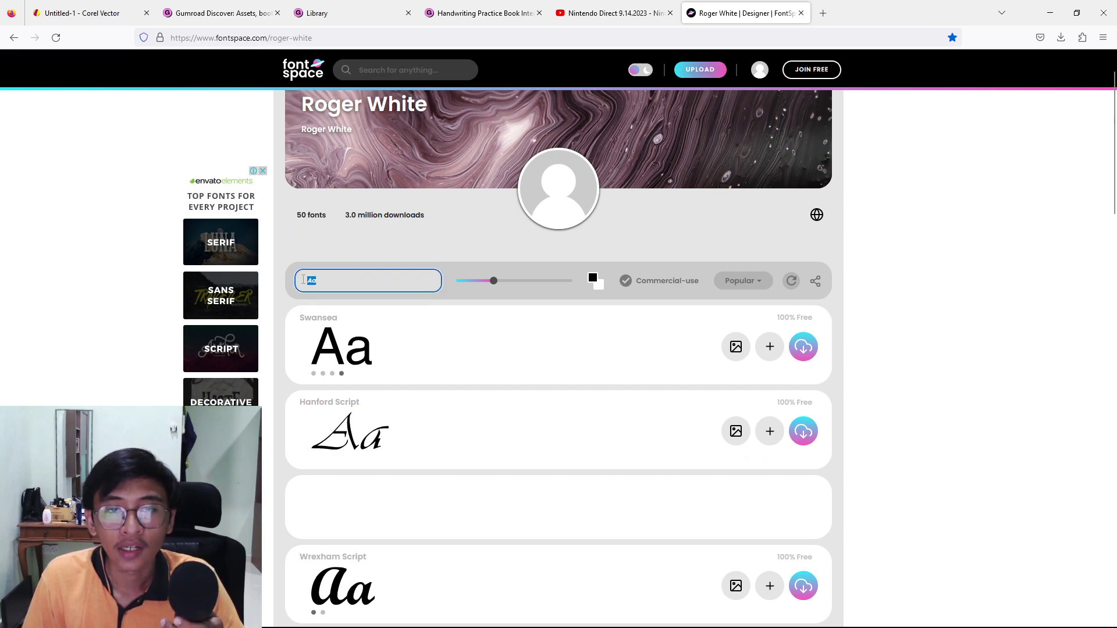
key(BackSpace)
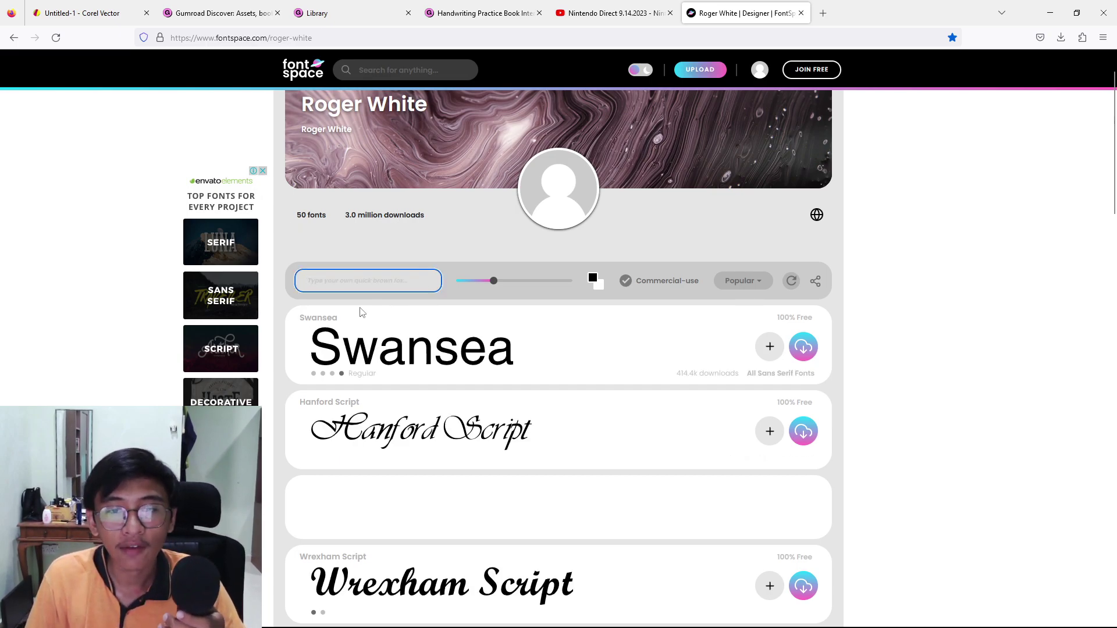
scroll(351, 315, down, 3)
scroll(351, 315, up, 4)
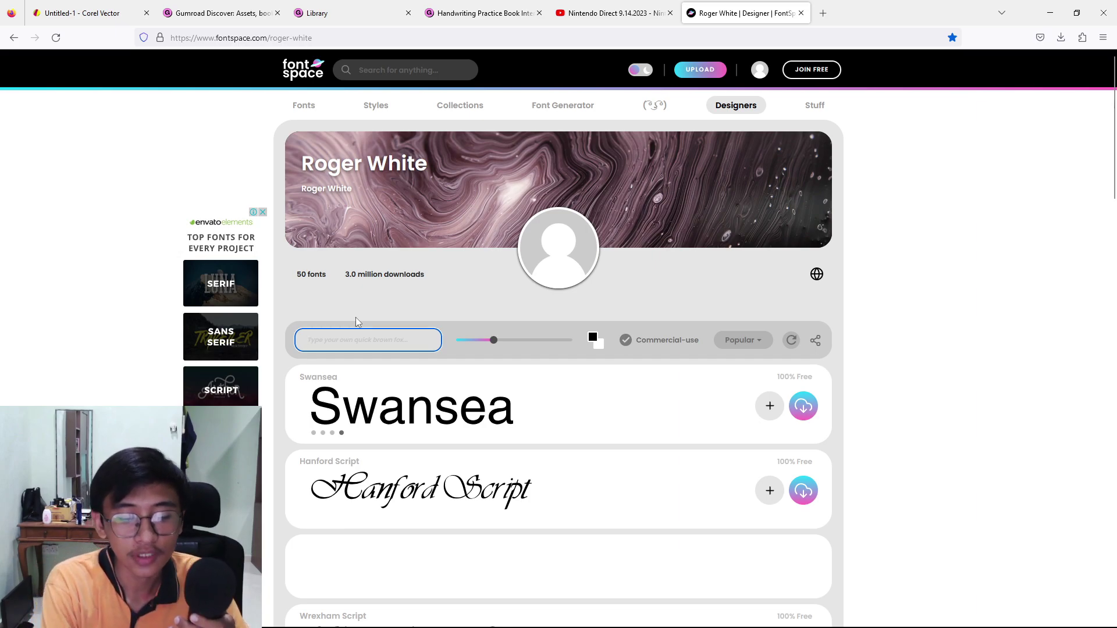
text(B)
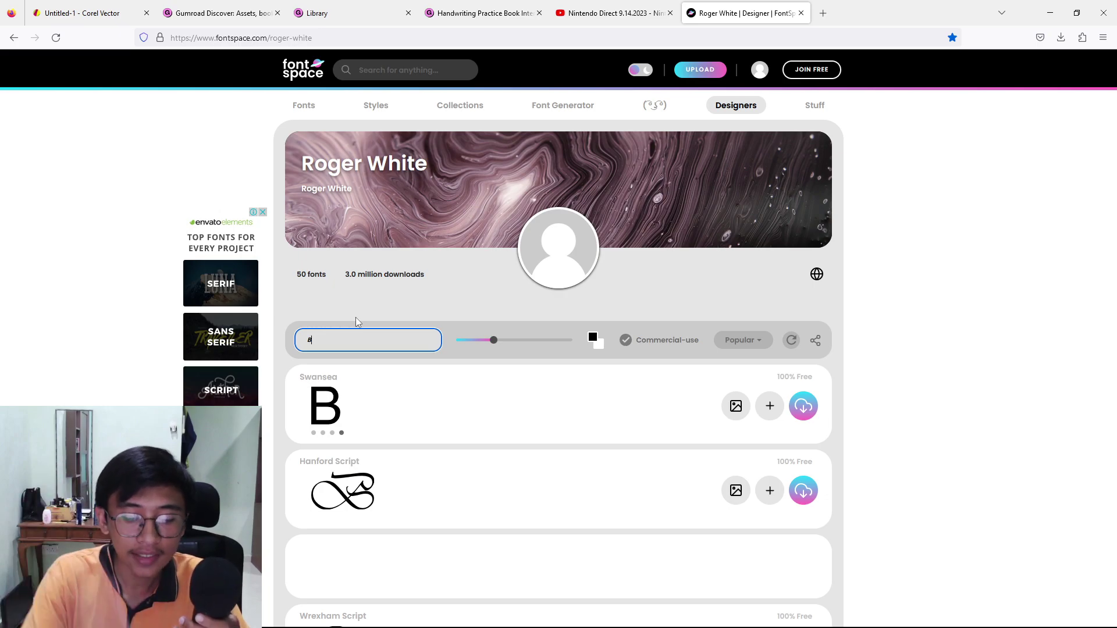
text(b)
scroll(425, 329, down, 3)
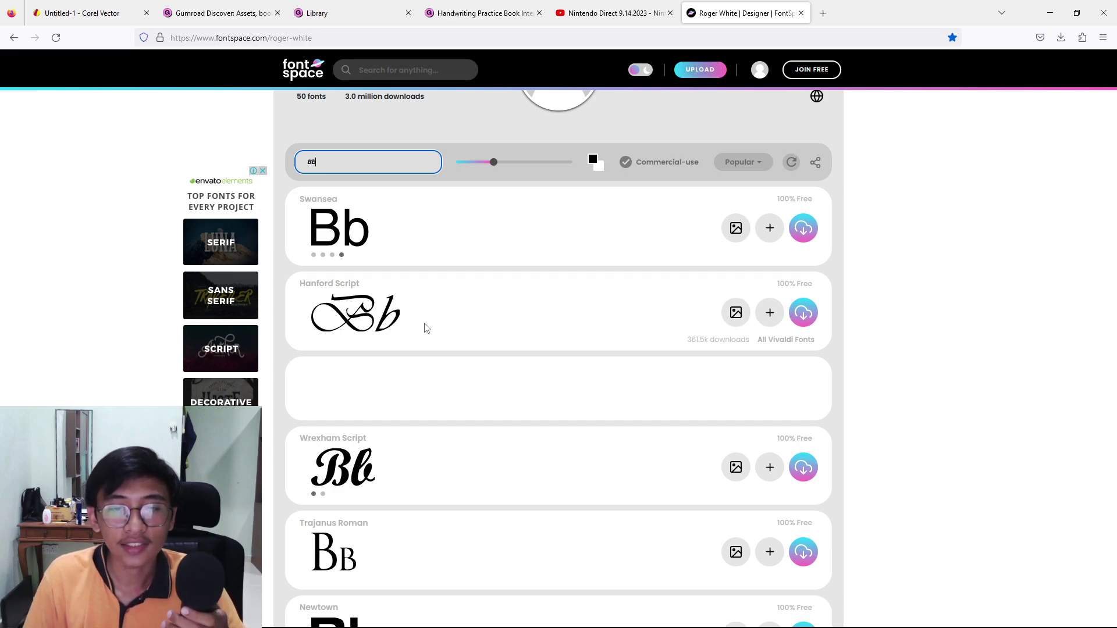
scroll(425, 328, down, 9)
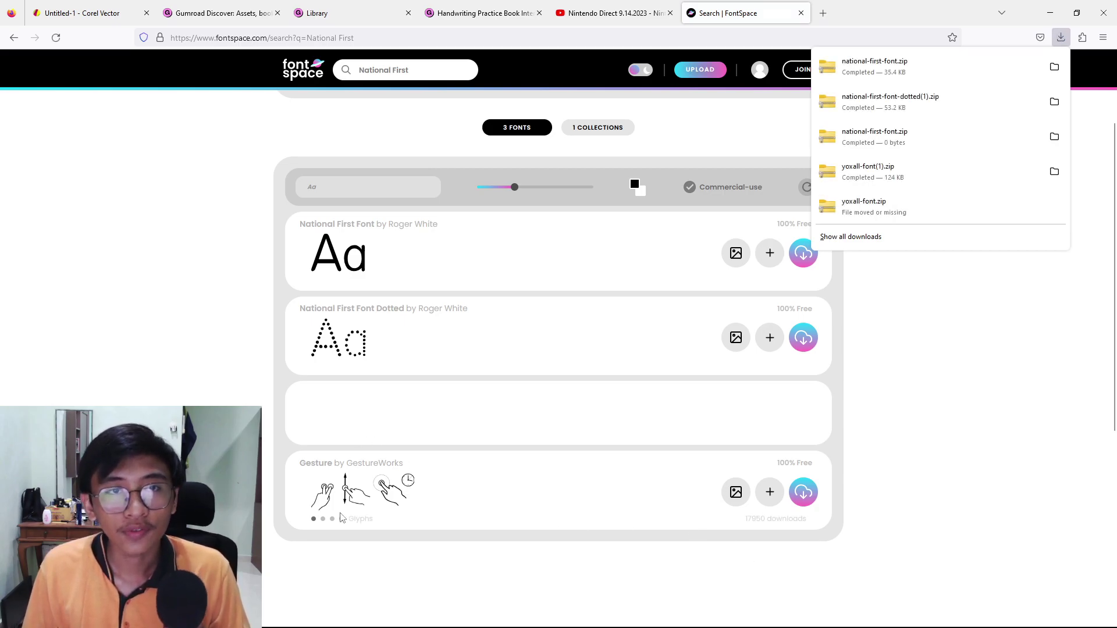
Return to the Corel Vector design and ungroup the practice-line artwork twice into separate paths and groups
click(84, 7)
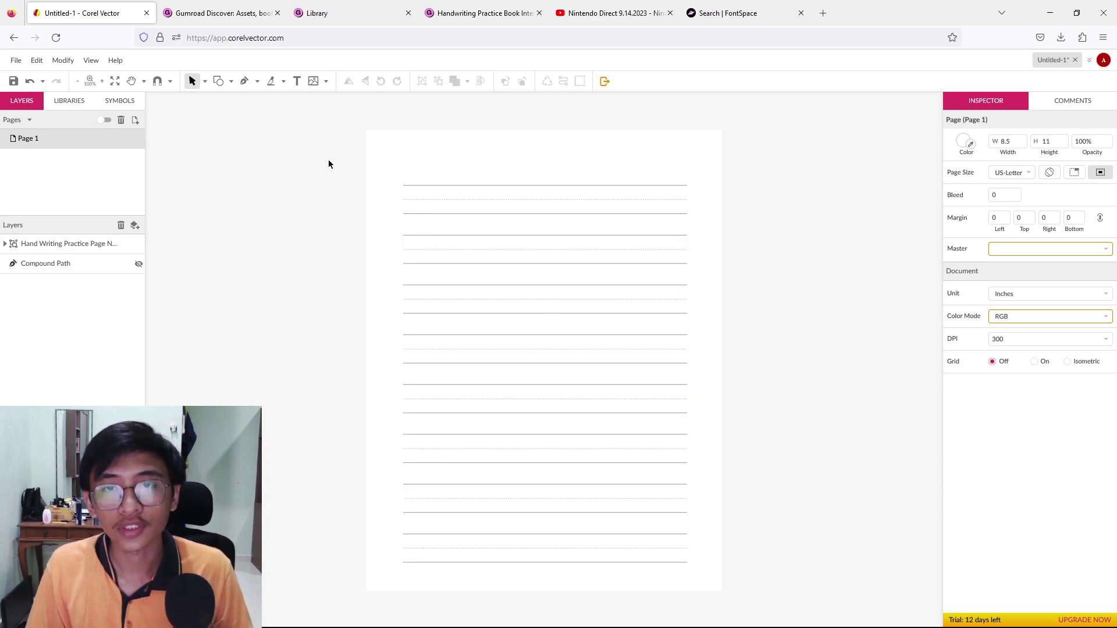
drag(326, 139, 731, 591)
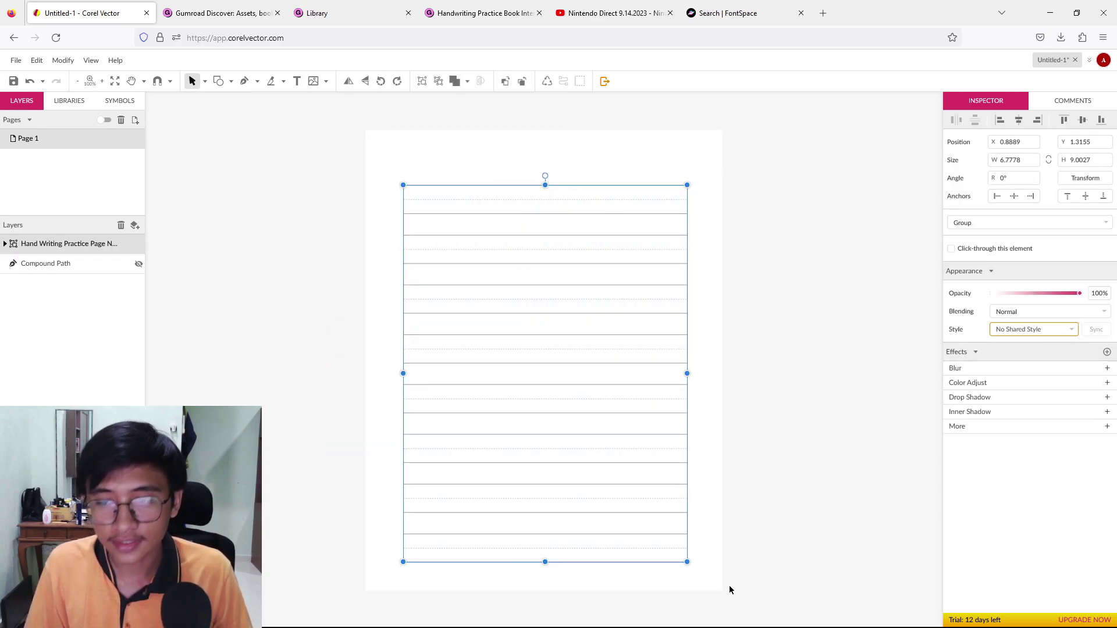
click(439, 84)
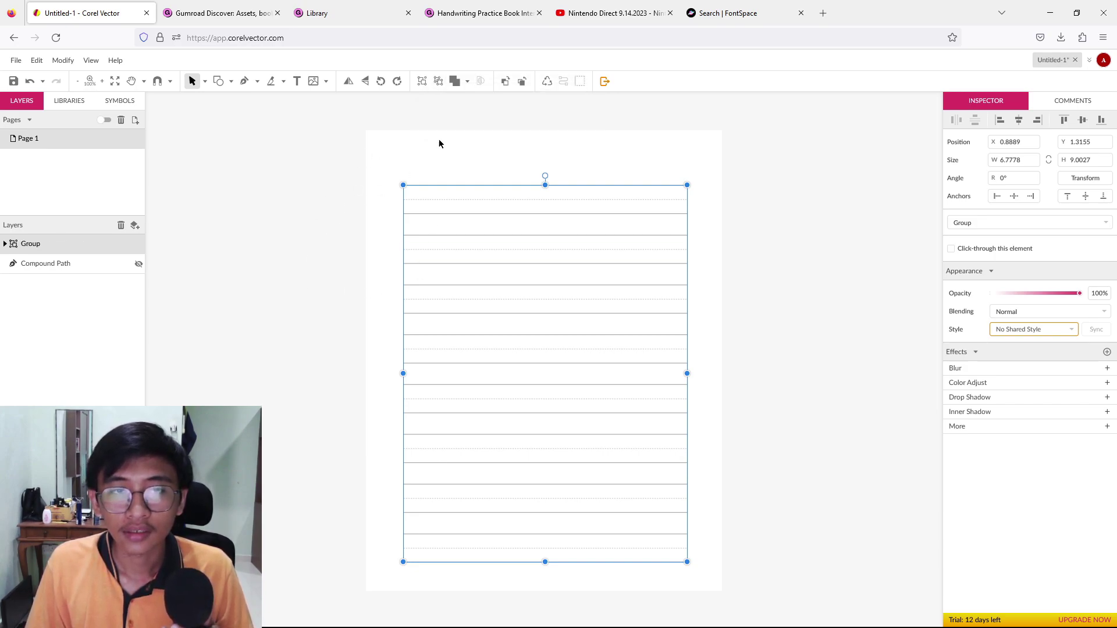
click(438, 81)
Delete the topmost set of practice lines, both solid lines and the dashed line between them
click(268, 264)
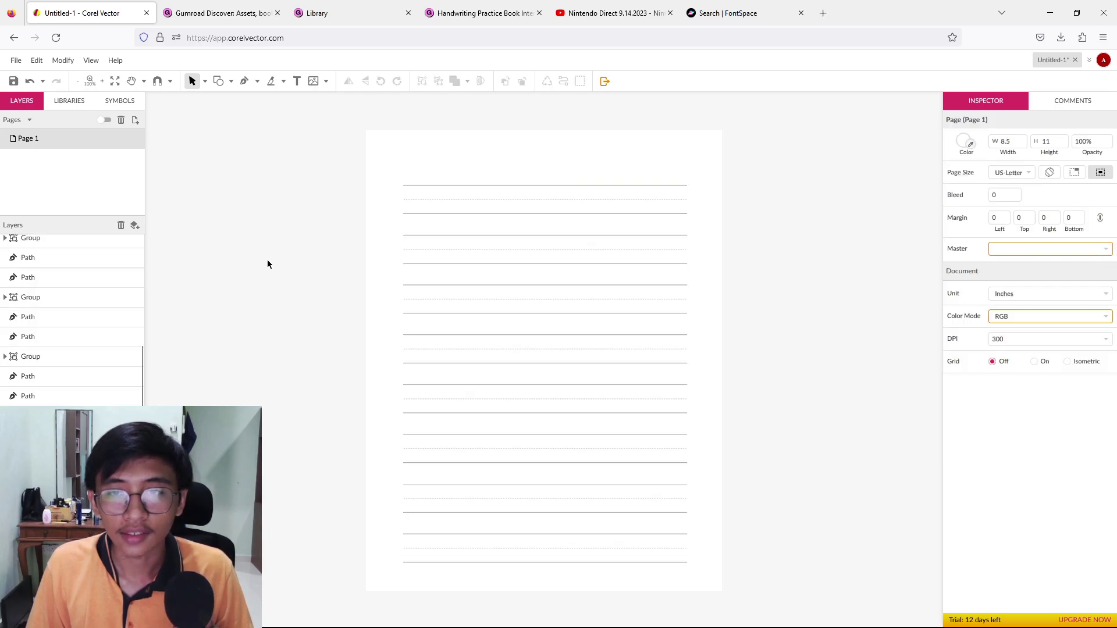
drag(324, 151, 723, 225)
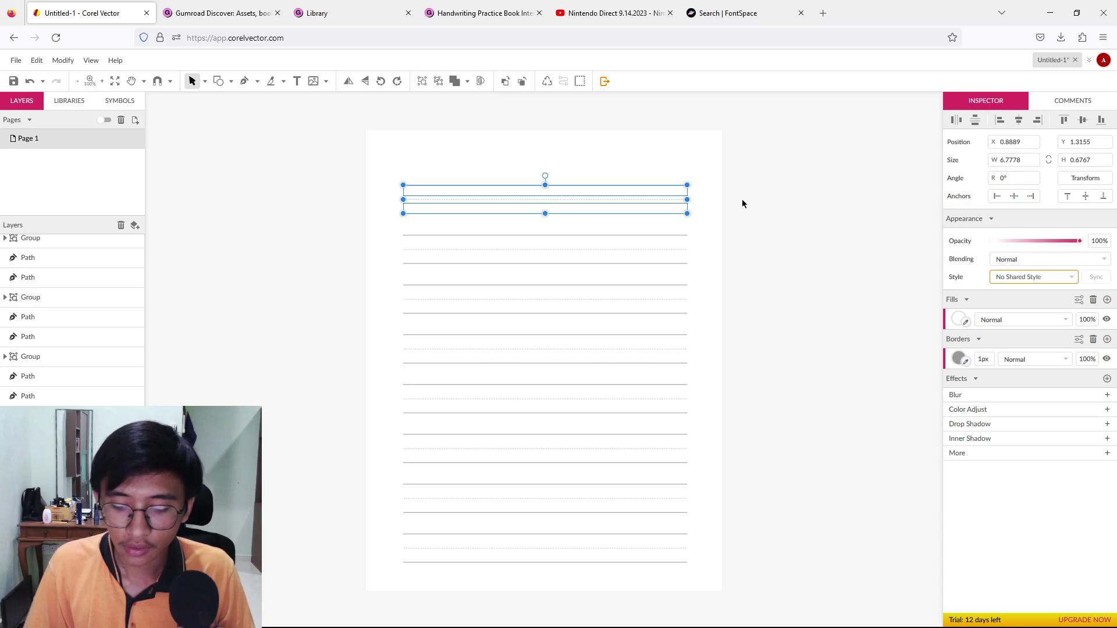
key(Delete)
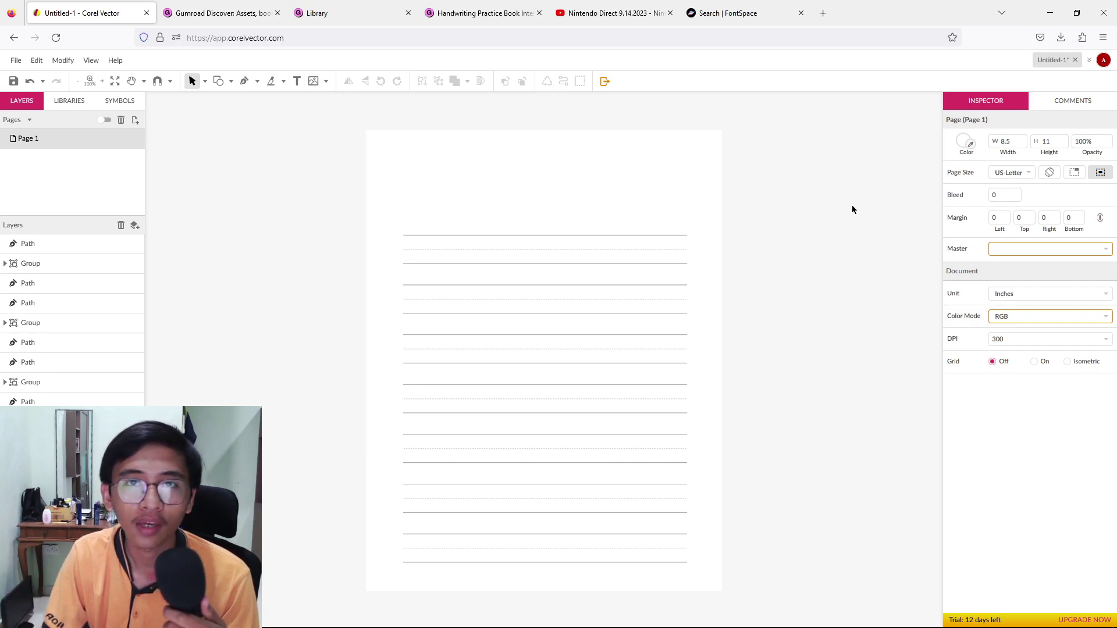
Import the four Yoxall font files plus NationalFirstFont and NationalFirstFontDotted from the folder "New folder (3)"
click(20, 64)
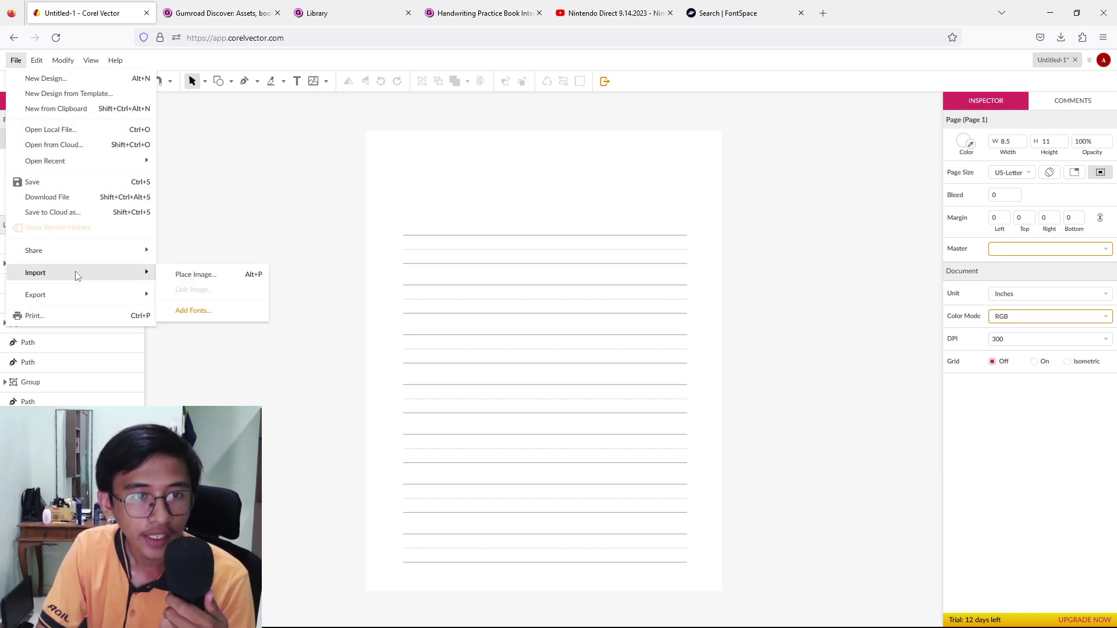
mouse_move(86, 279)
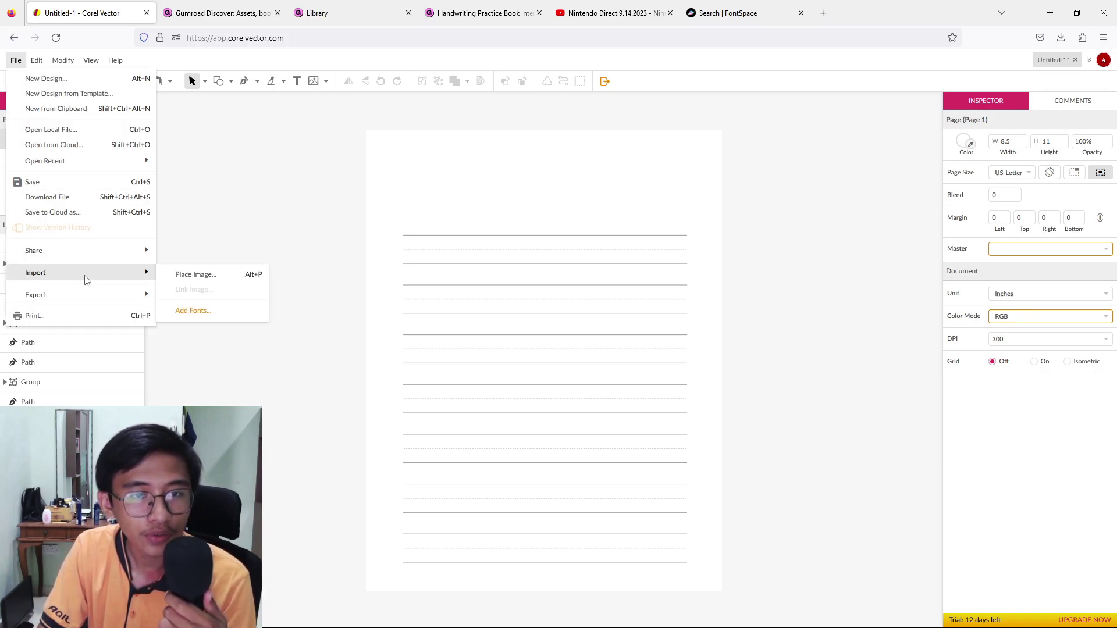
click(221, 314)
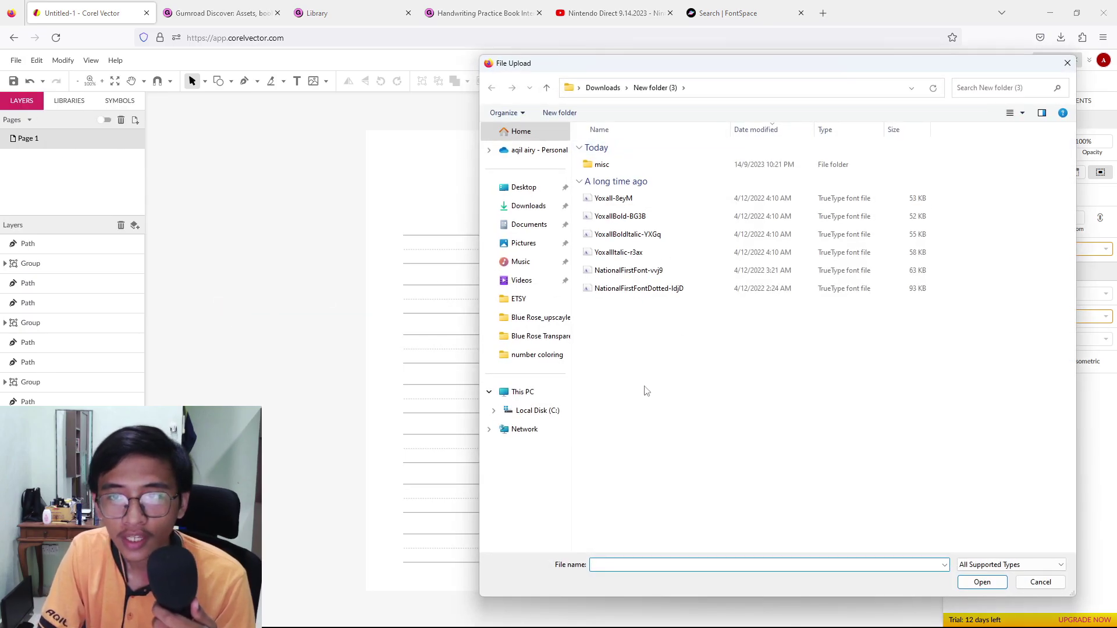
drag(640, 391, 640, 202)
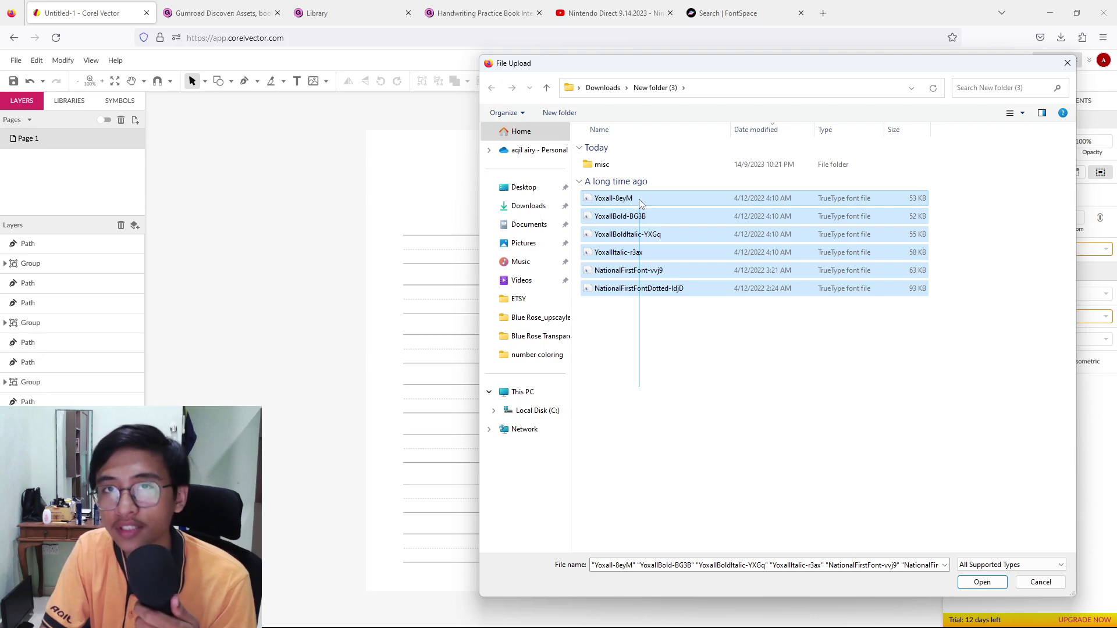
click(982, 582)
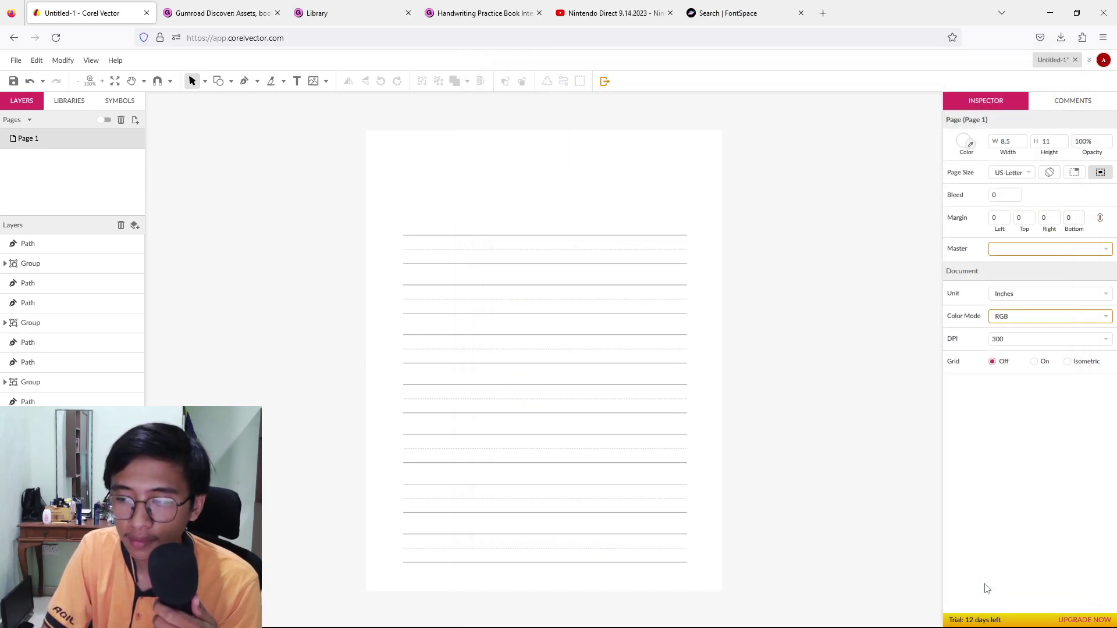
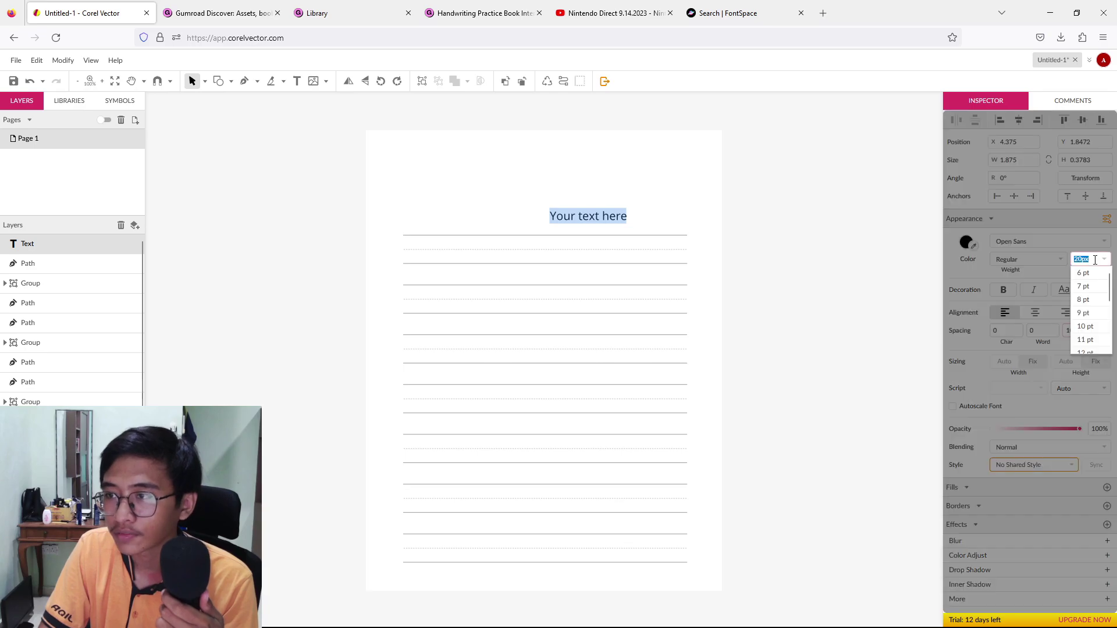
Set the new text object to 60 px with the word "Apple" and place it above the practice lines
scroll(1092, 349, down, 2)
click(1084, 334)
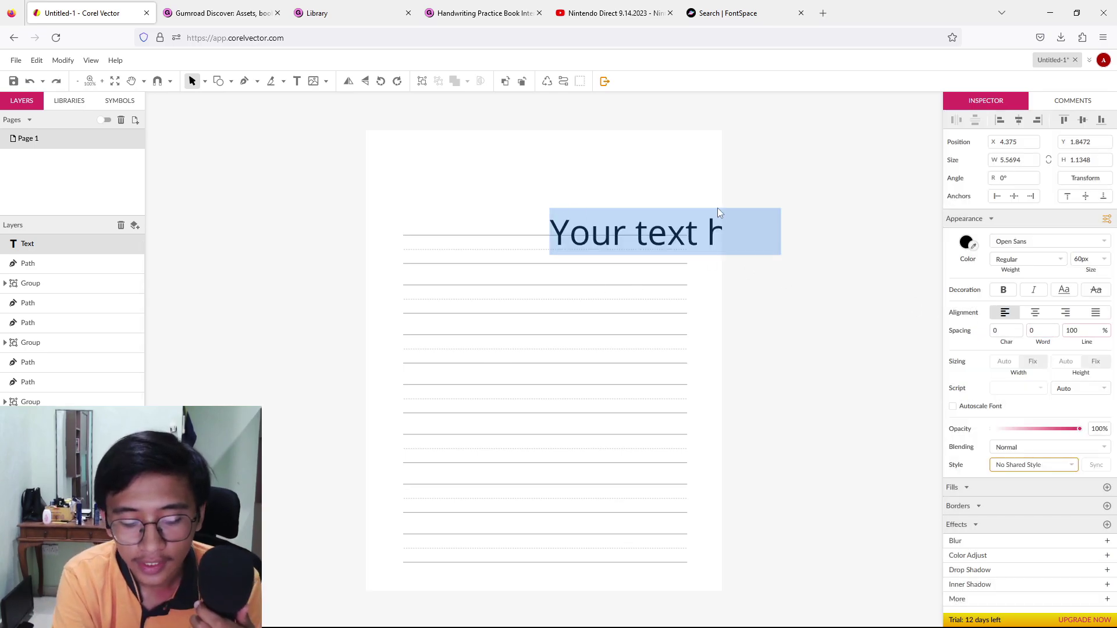
text(A)
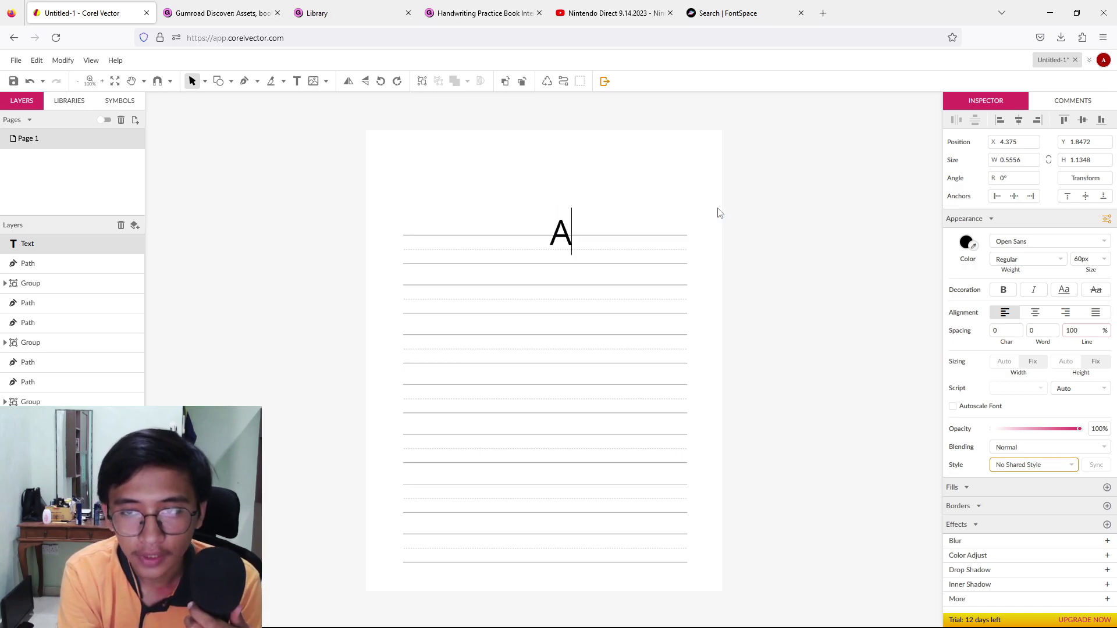
text(pple)
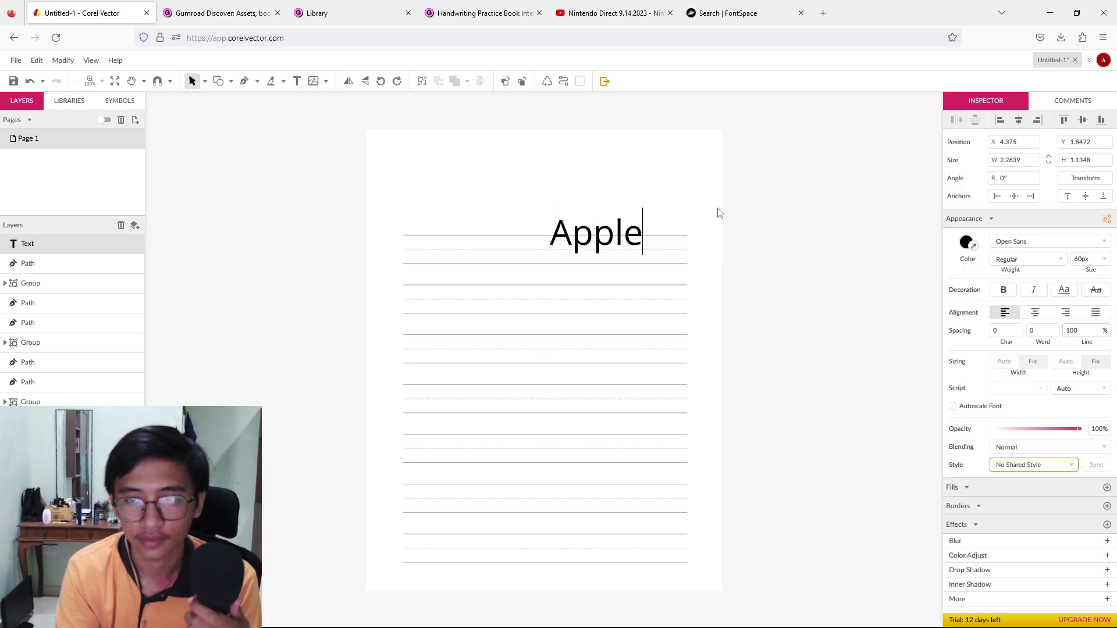
key(Escape)
drag(613, 236, 641, 204)
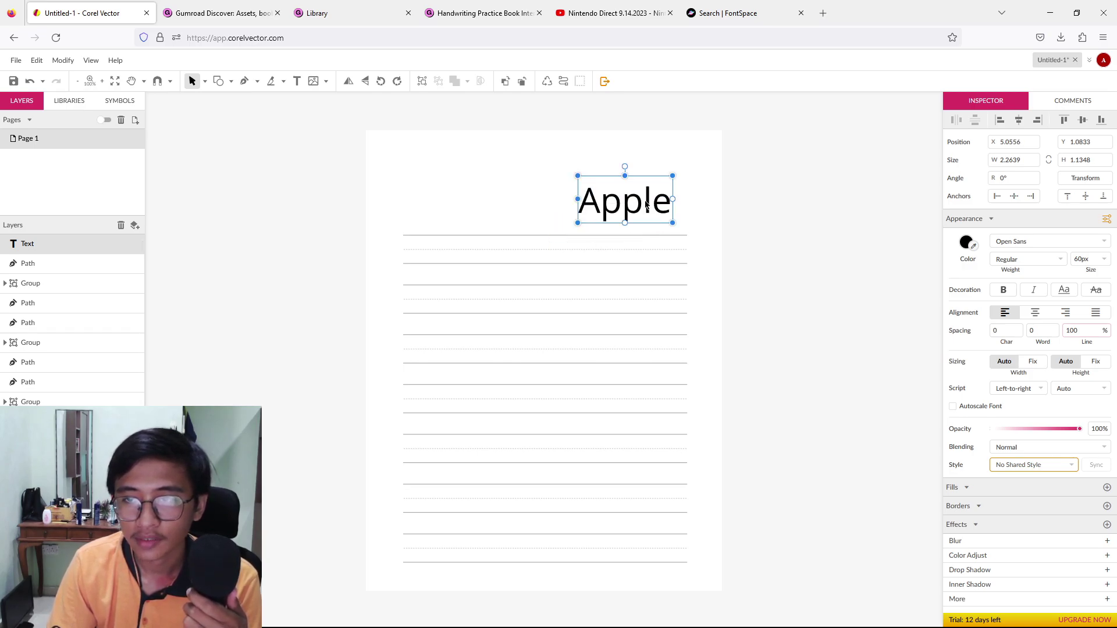
Change the font of the word "Apple" to the imported National First Font
click(297, 82)
click(592, 207)
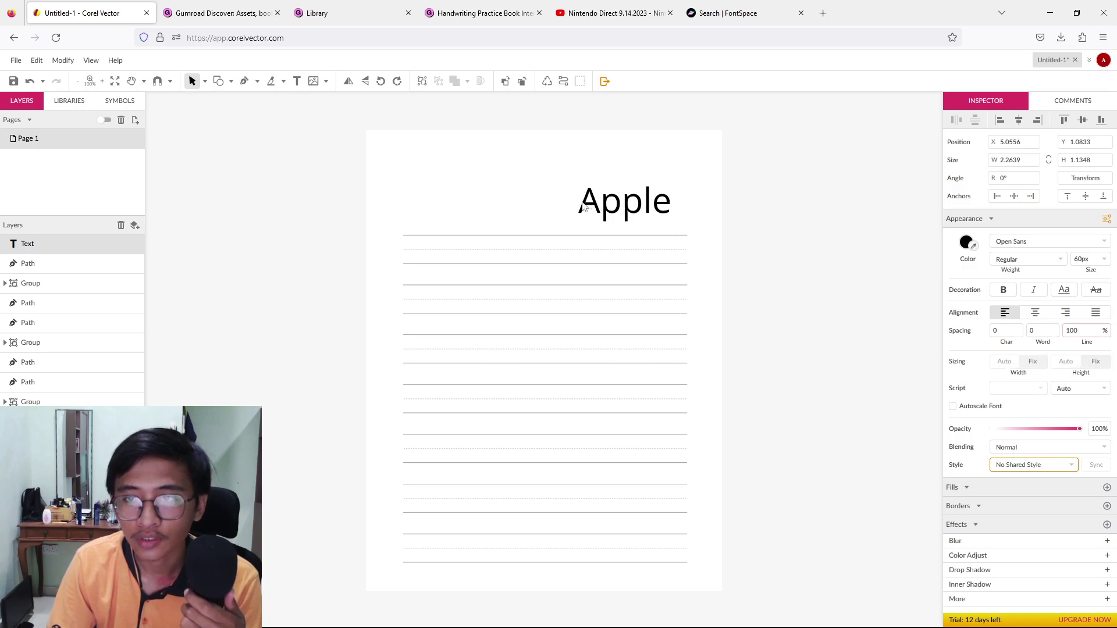
drag(579, 204, 679, 200)
click(1073, 240)
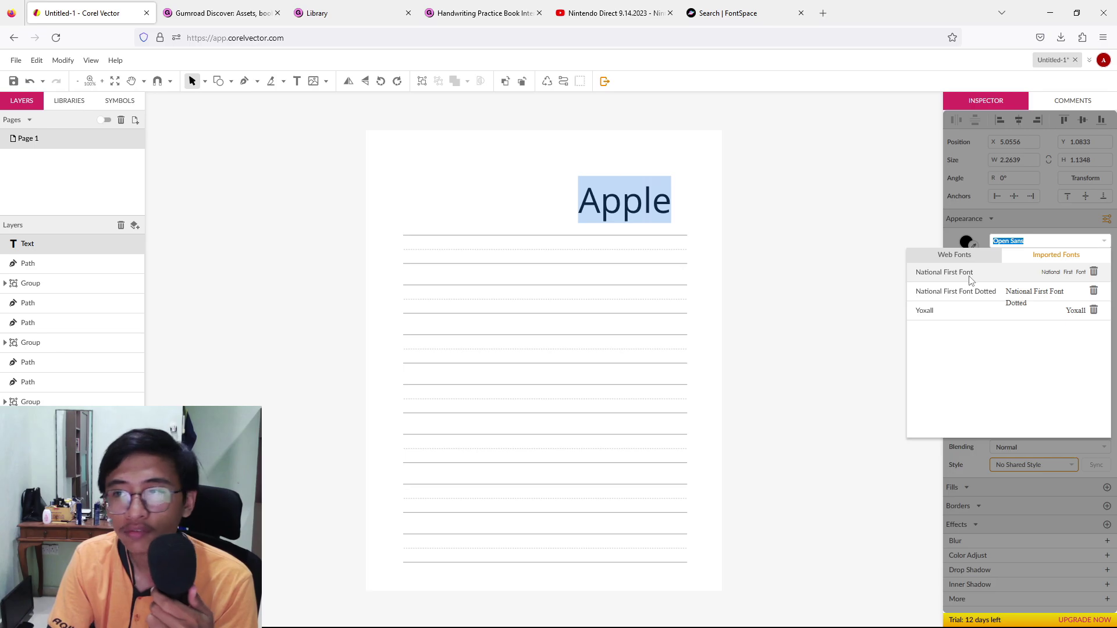
click(968, 277)
Try the imported National First Font Dotted on the word "Apple" and switch it back to National First Font
click(1074, 247)
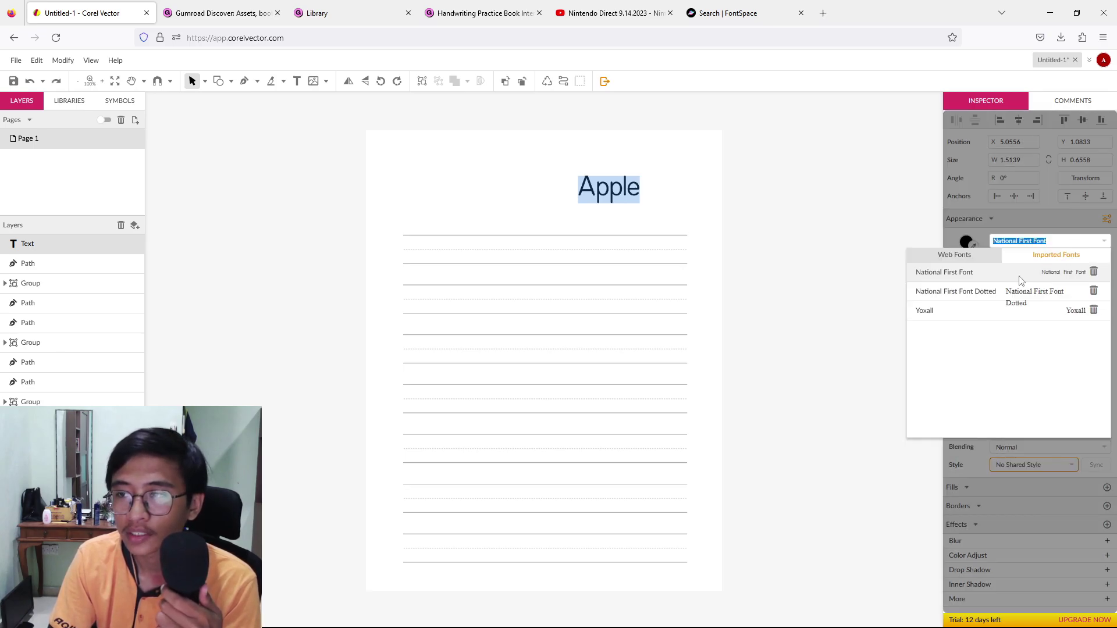
click(993, 289)
click(1076, 241)
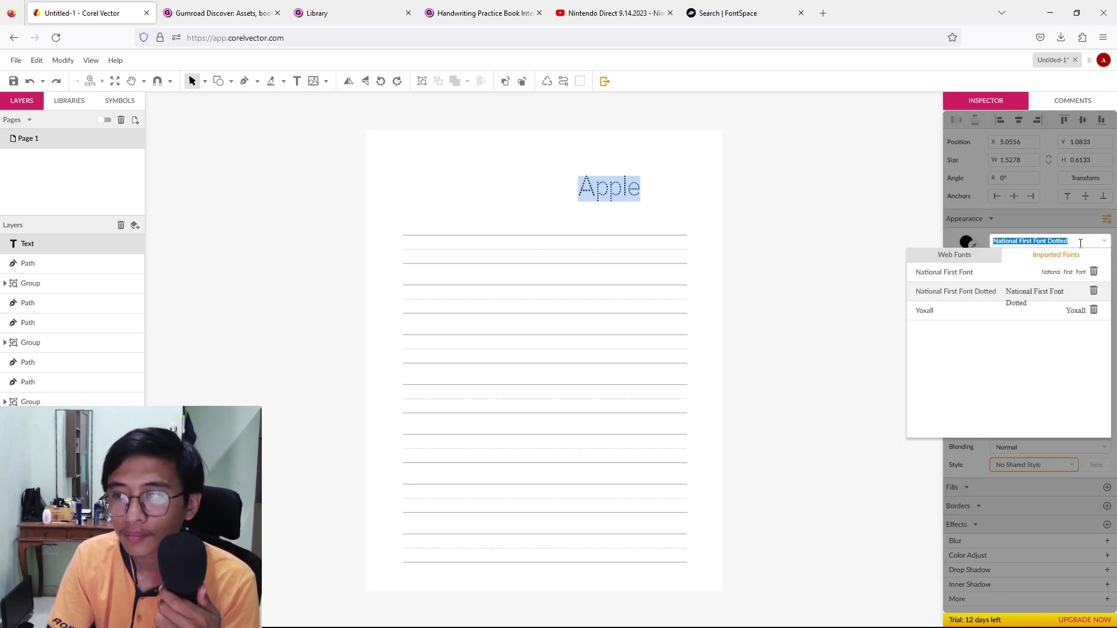
click(1013, 276)
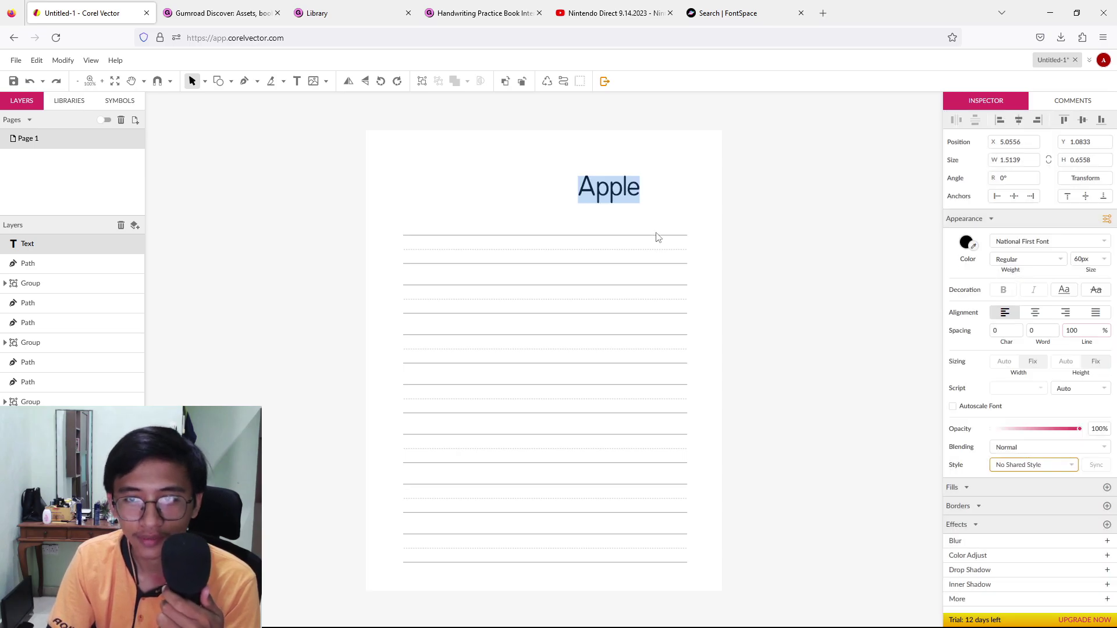
Enlarge the word "Apple" to 72 px and position it in the page's upper-right area above the practice lines
click(611, 193)
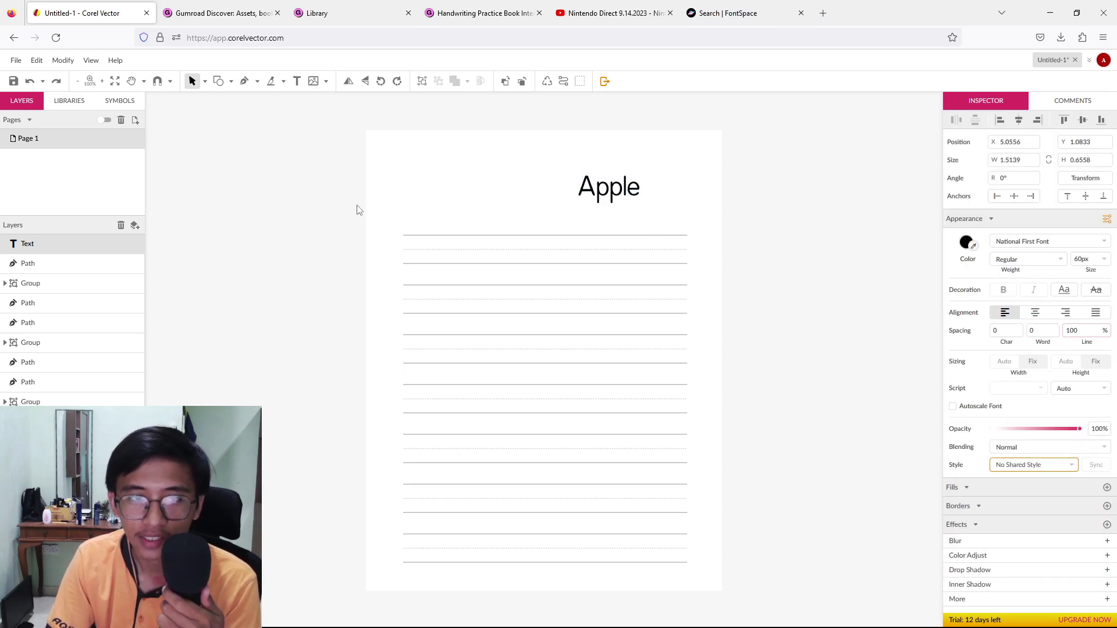
click(554, 221)
drag(602, 187, 628, 203)
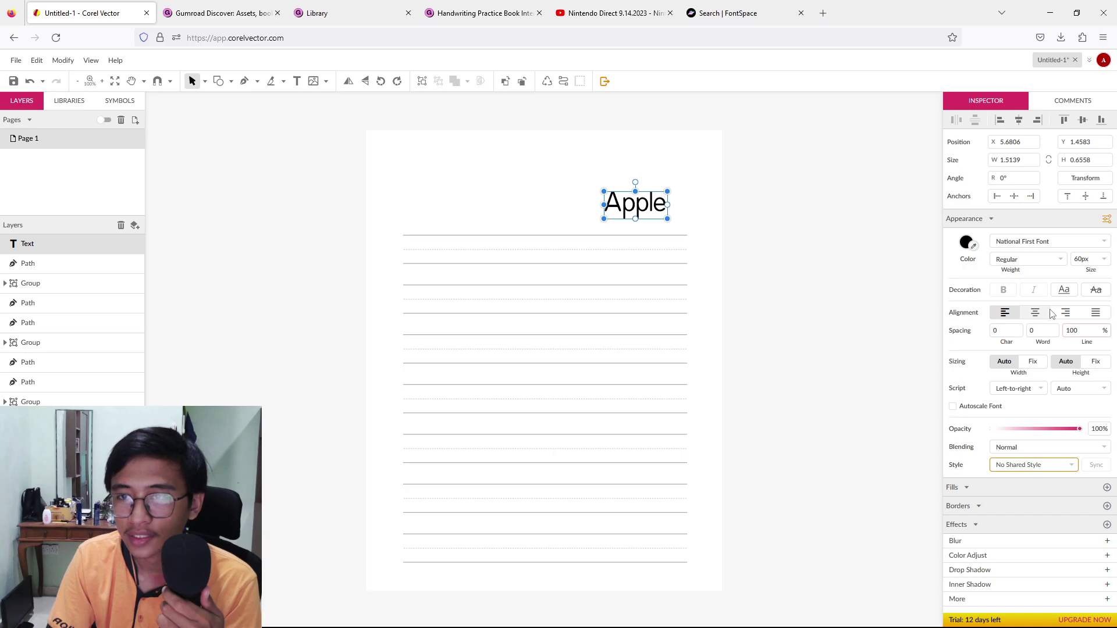
click(1097, 258)
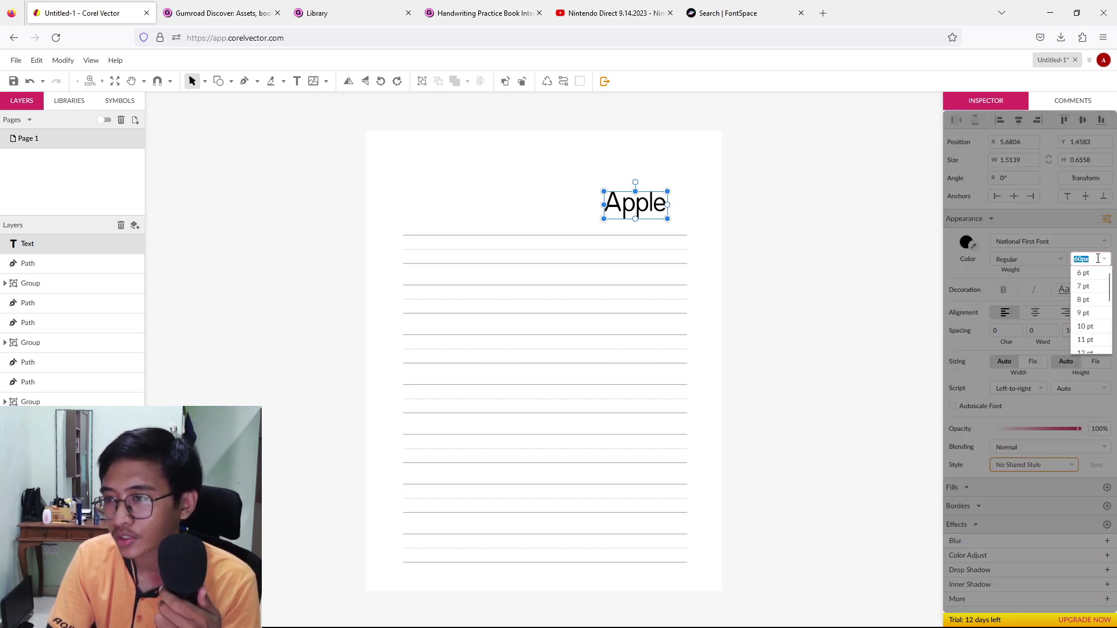
click(1086, 346)
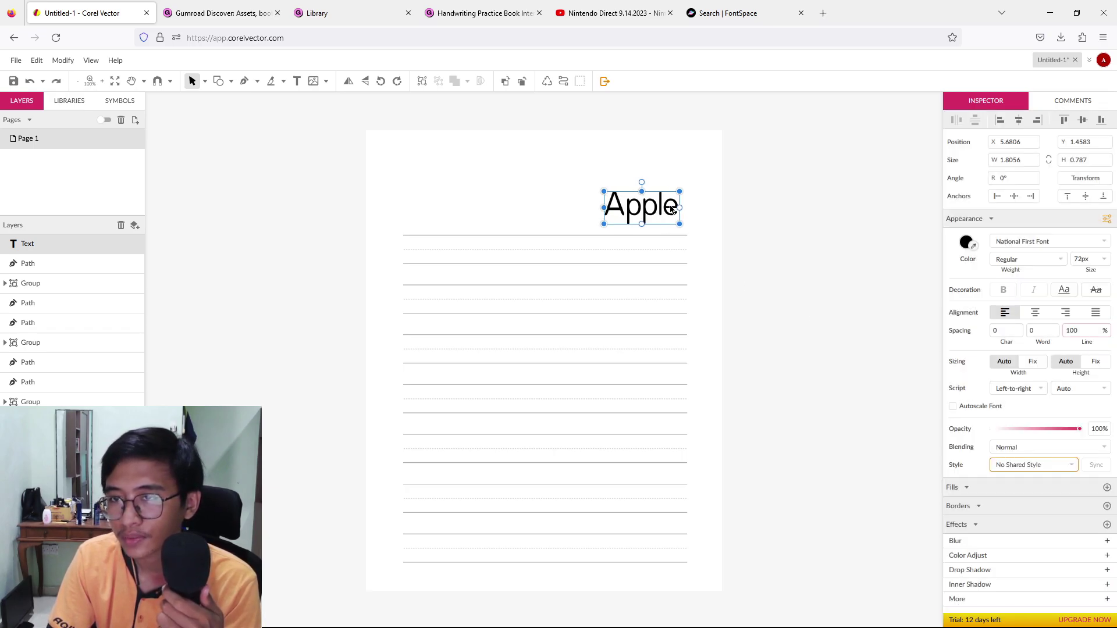
drag(672, 208, 658, 194)
click(756, 184)
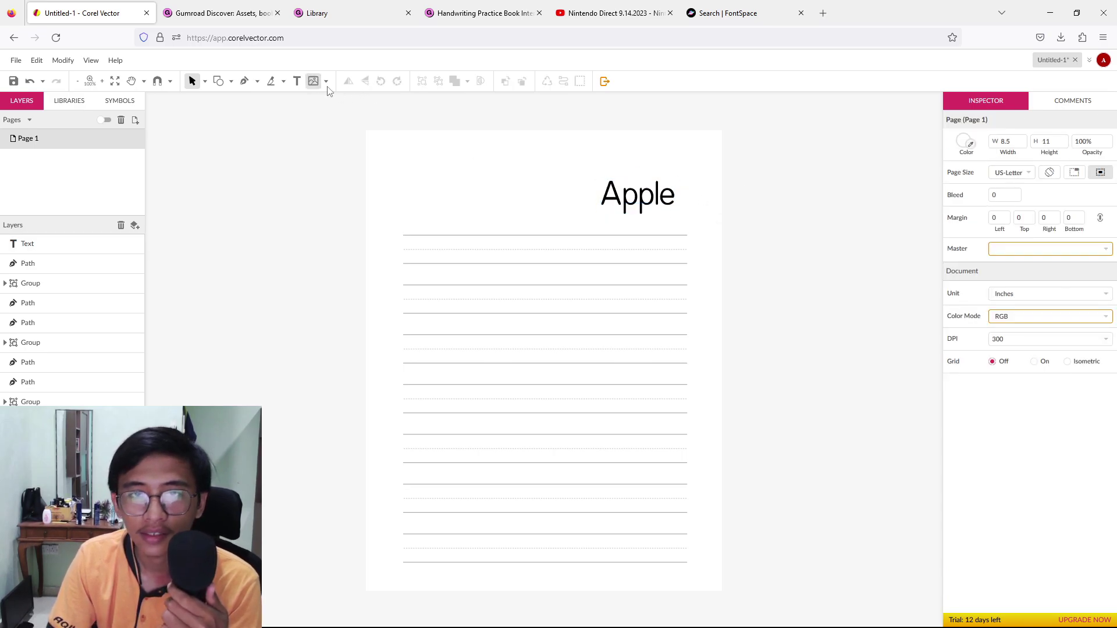
Add a 90 px letter "A" in National First Font above the practice lines' start, opposite the word "Apple"
click(296, 81)
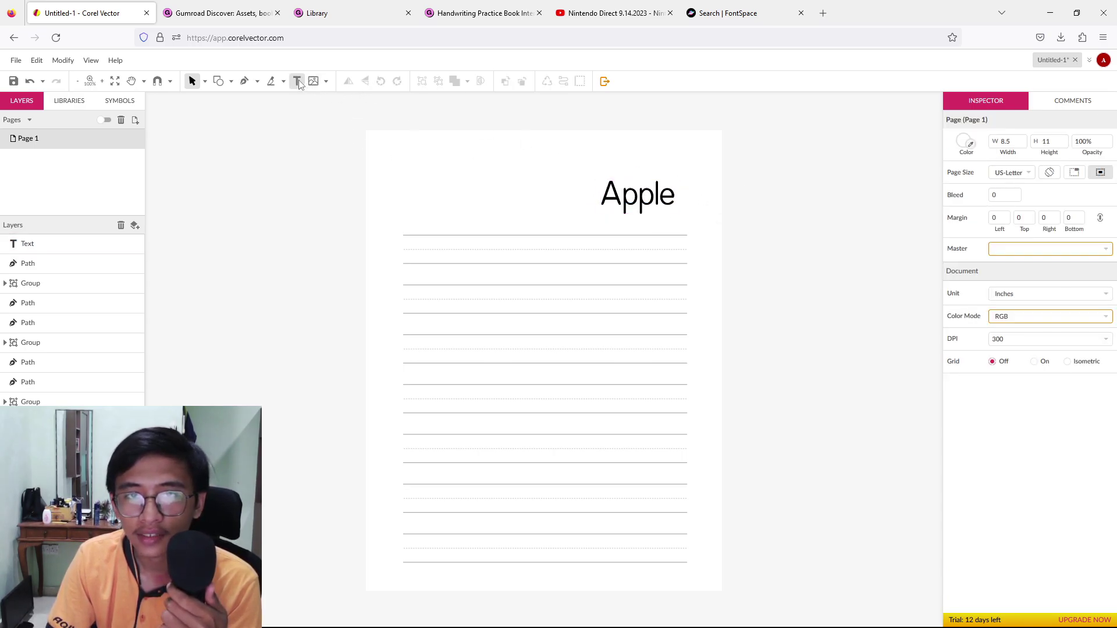
click(412, 209)
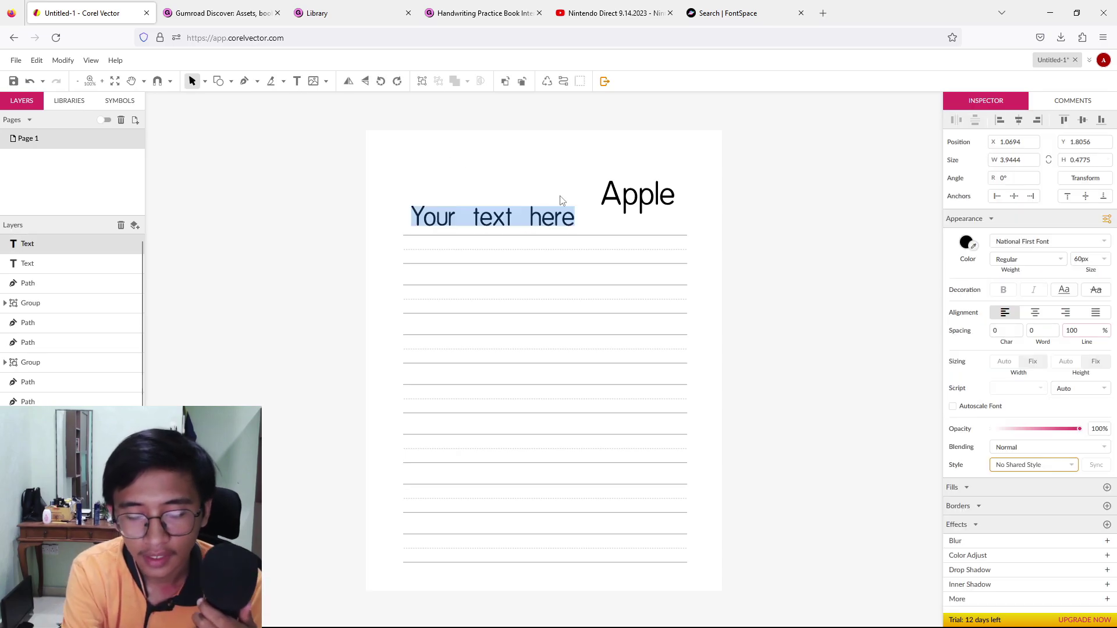
text(A)
key(Escape)
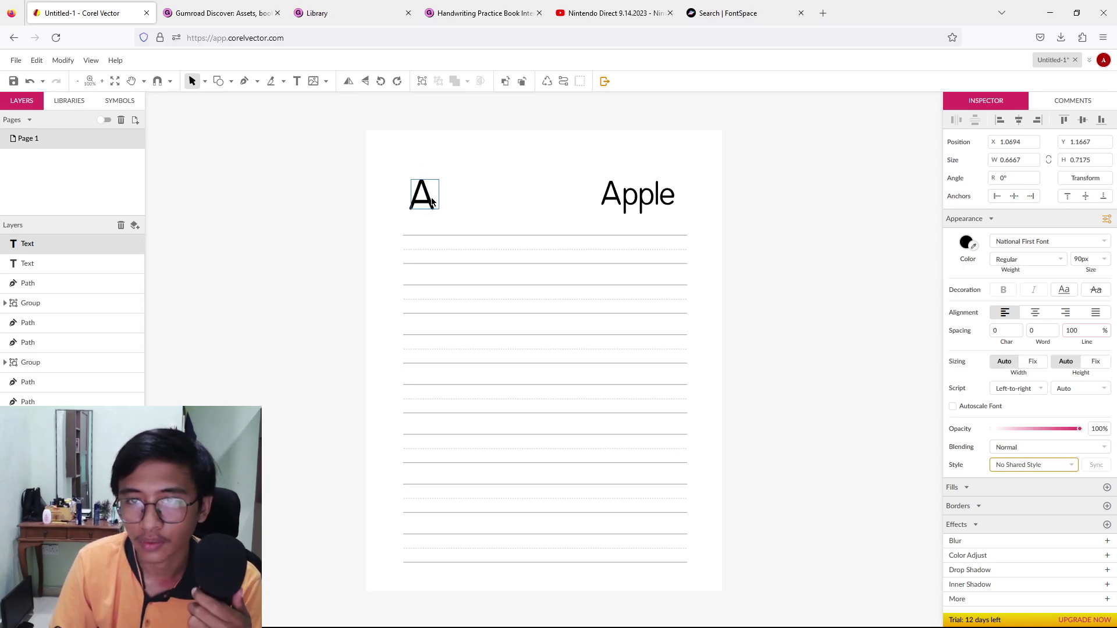
drag(431, 202, 428, 197)
click(368, 232)
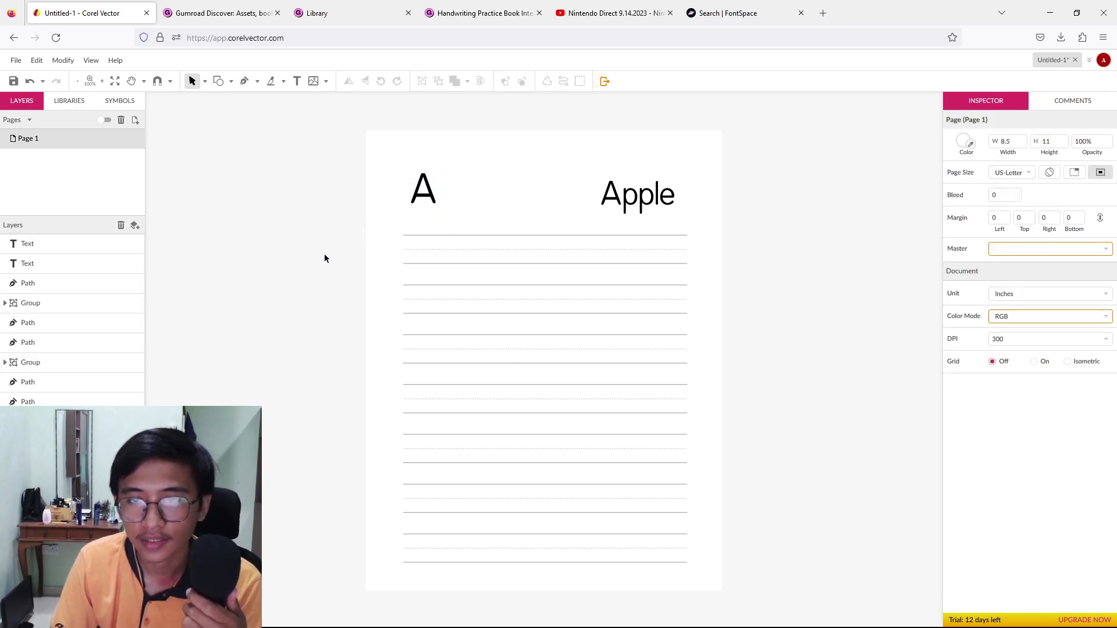
Duplicate the heading "A" and place the copy at the start of the first practice row
click(427, 193)
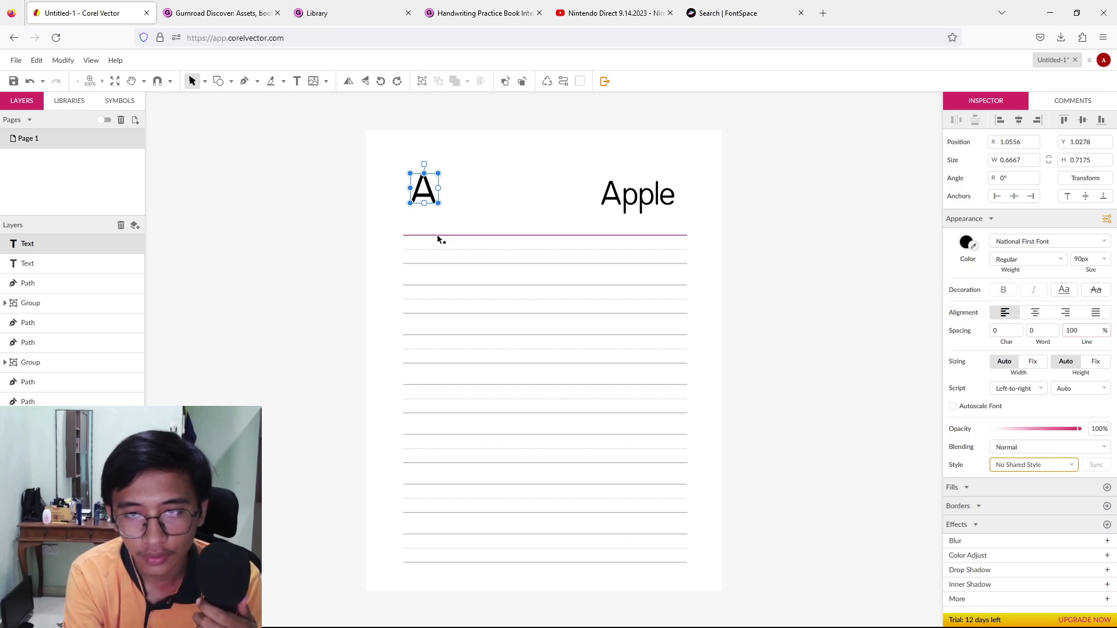
key(ctrl+d)
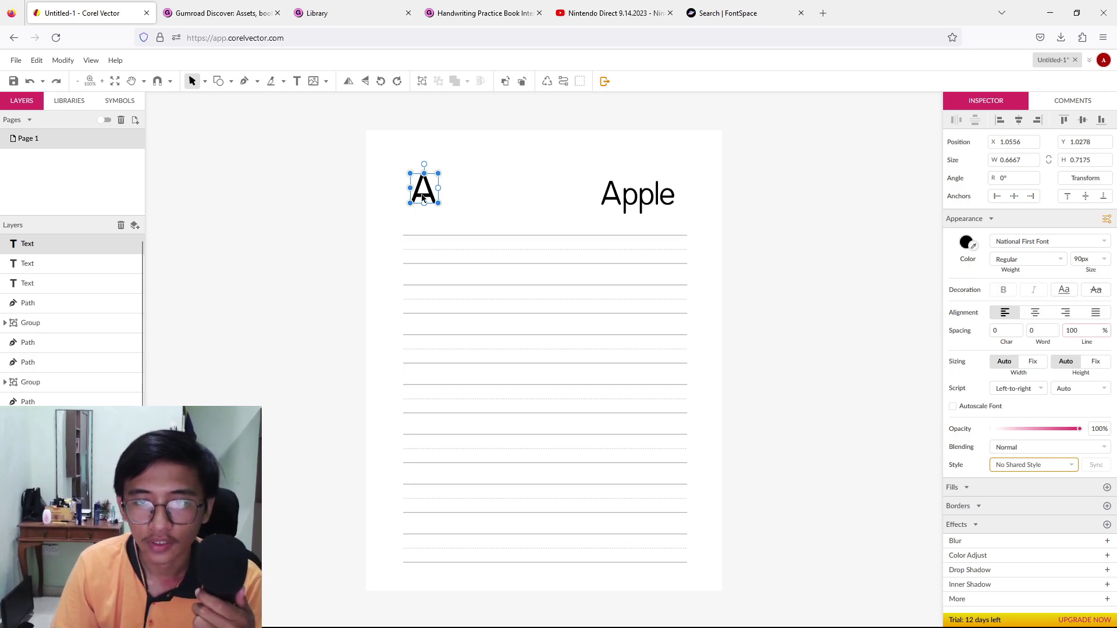
drag(423, 198, 423, 258)
click(296, 294)
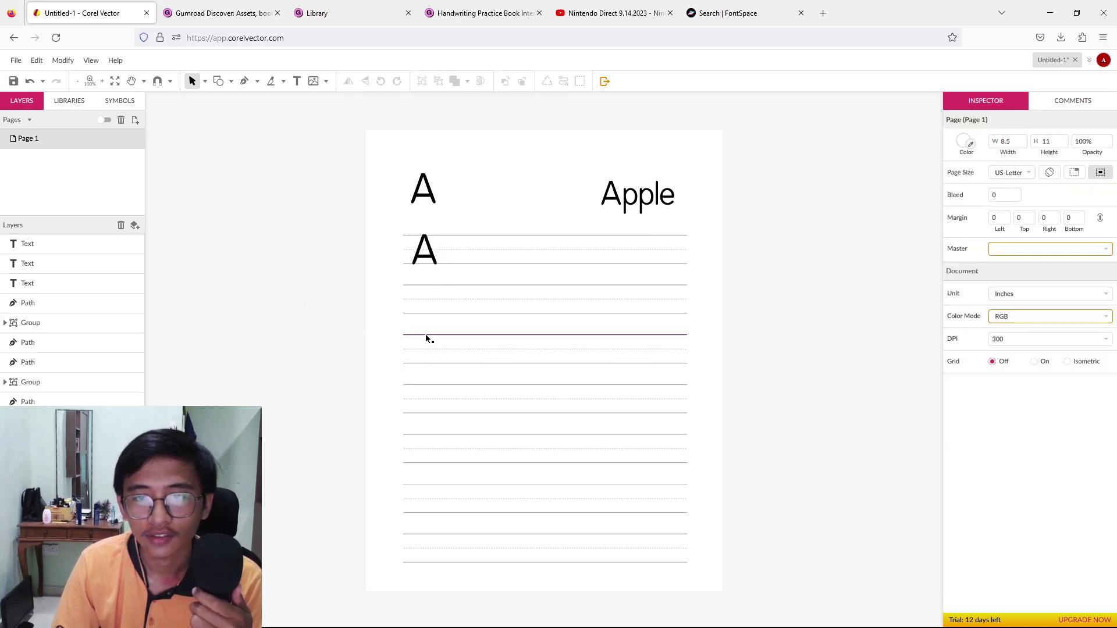
Create another copy of the heading "A" and place it at the start of the second practice row
click(423, 260)
key(ctrl+v)
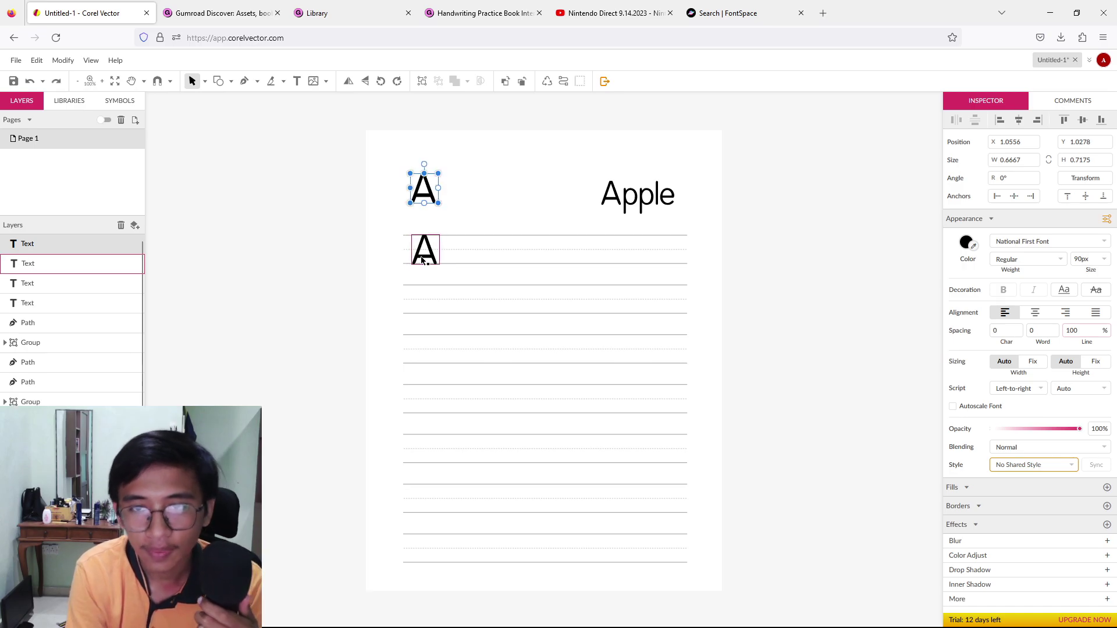
drag(427, 196, 427, 307)
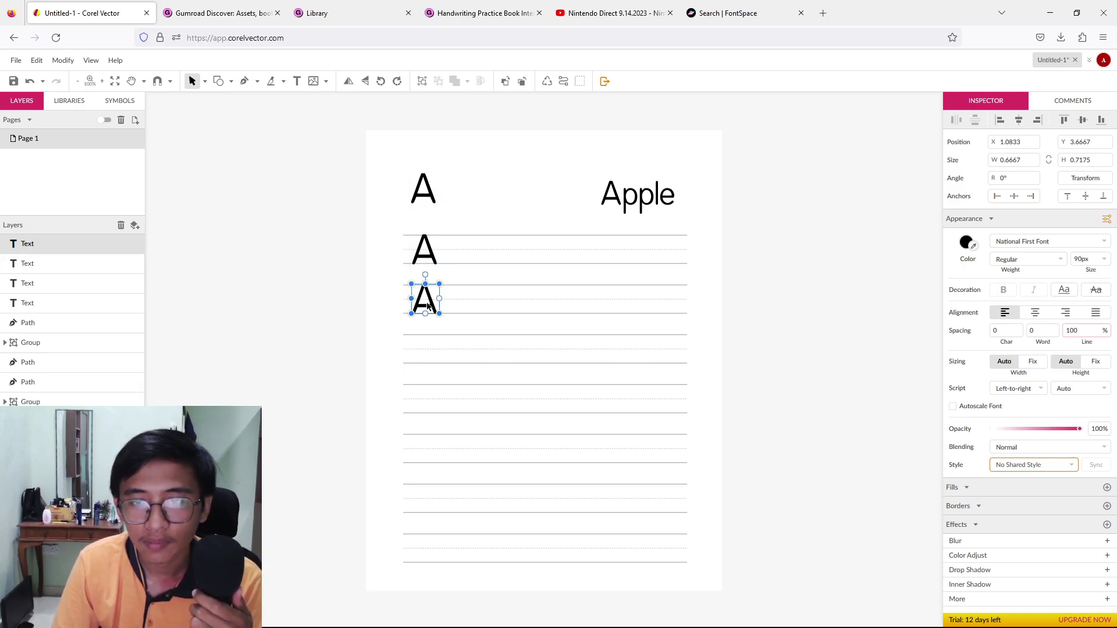
Change the second row's letter to lowercase "a" and shift it slightly to line up under the "A"
click(296, 82)
click(441, 300)
key(Escape)
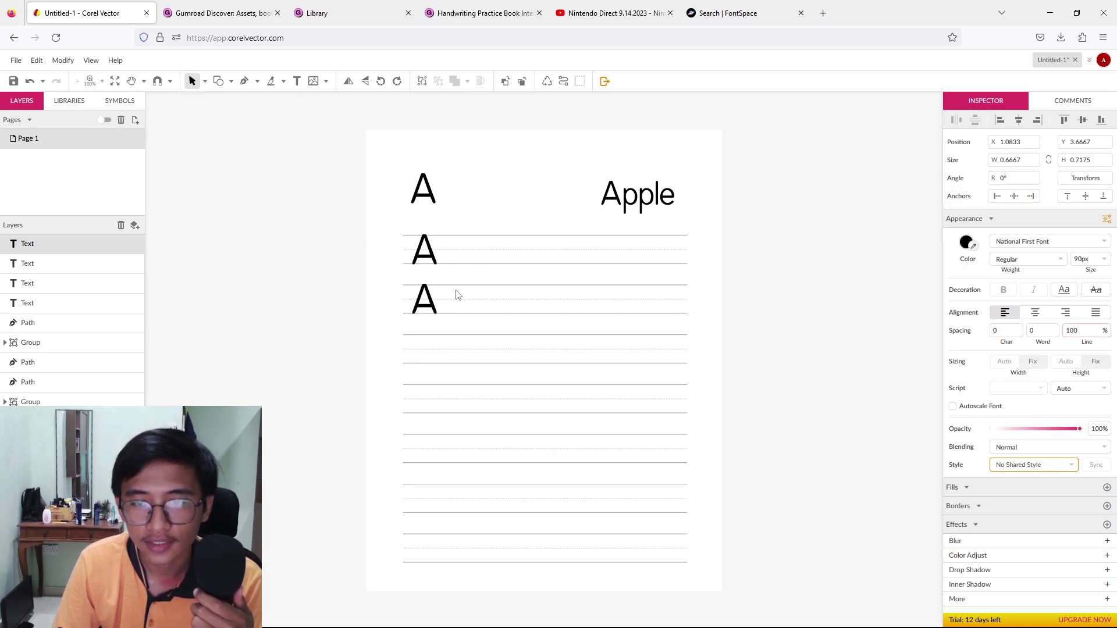
key(BackSpace)
text(a)
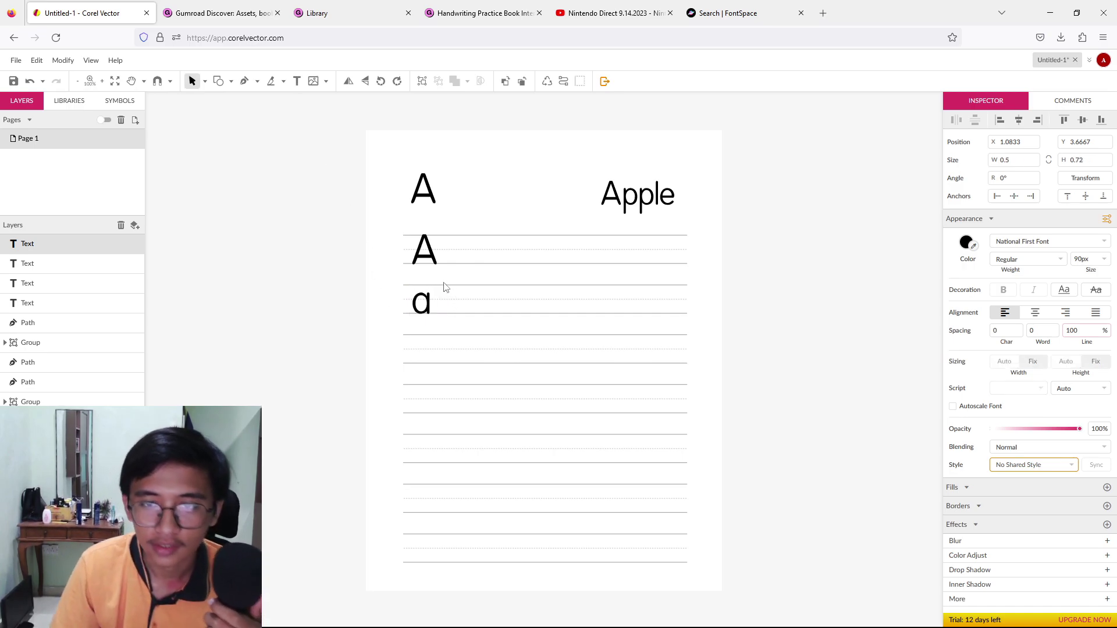
key(Escape)
drag(425, 309, 427, 309)
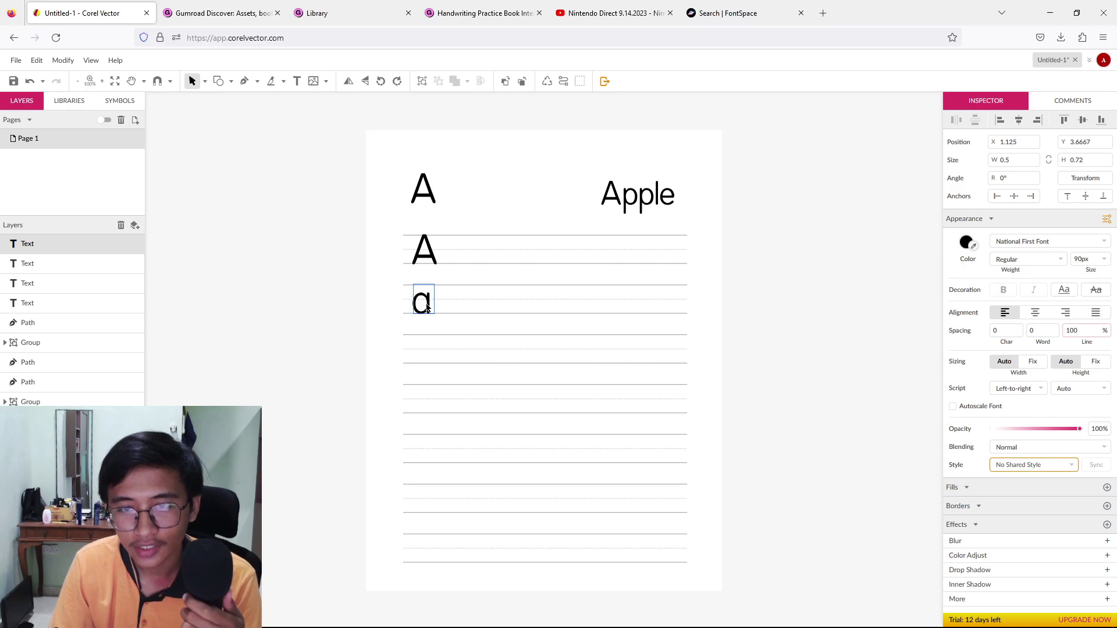
click(311, 318)
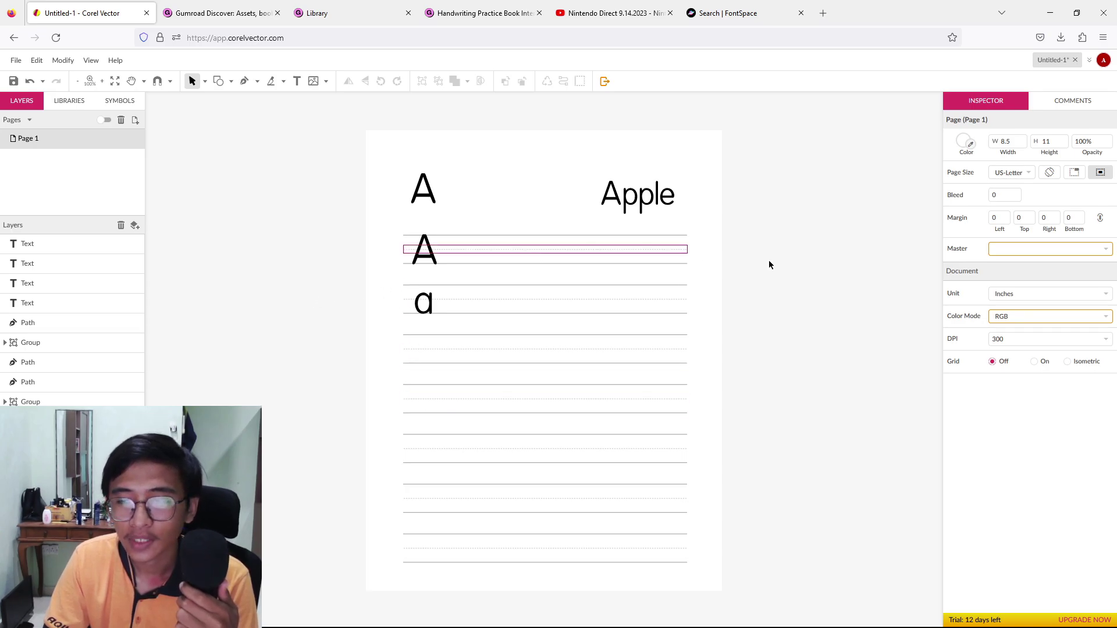
Duplicate the first row's "A" and place the copy beside it on the same row
click(431, 252)
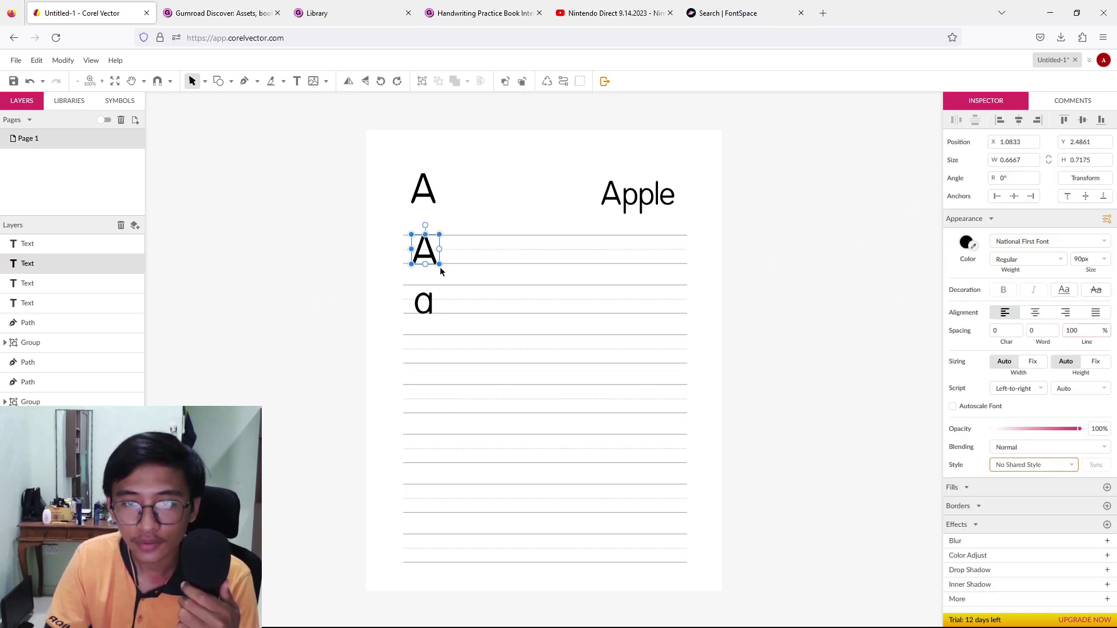
key(ctrl+d)
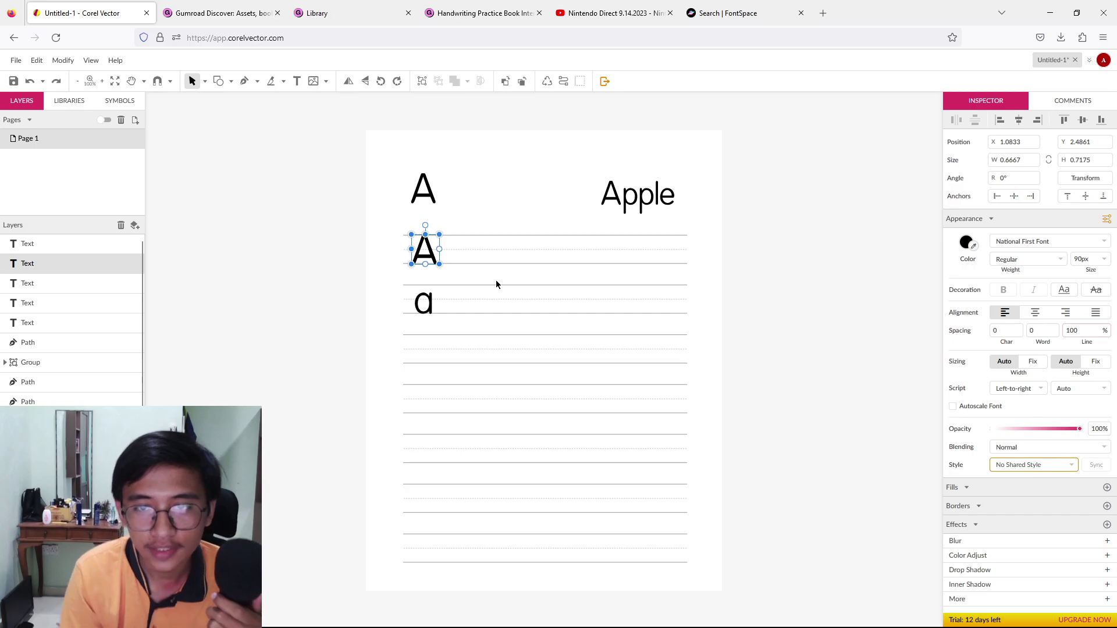
drag(420, 256, 478, 260)
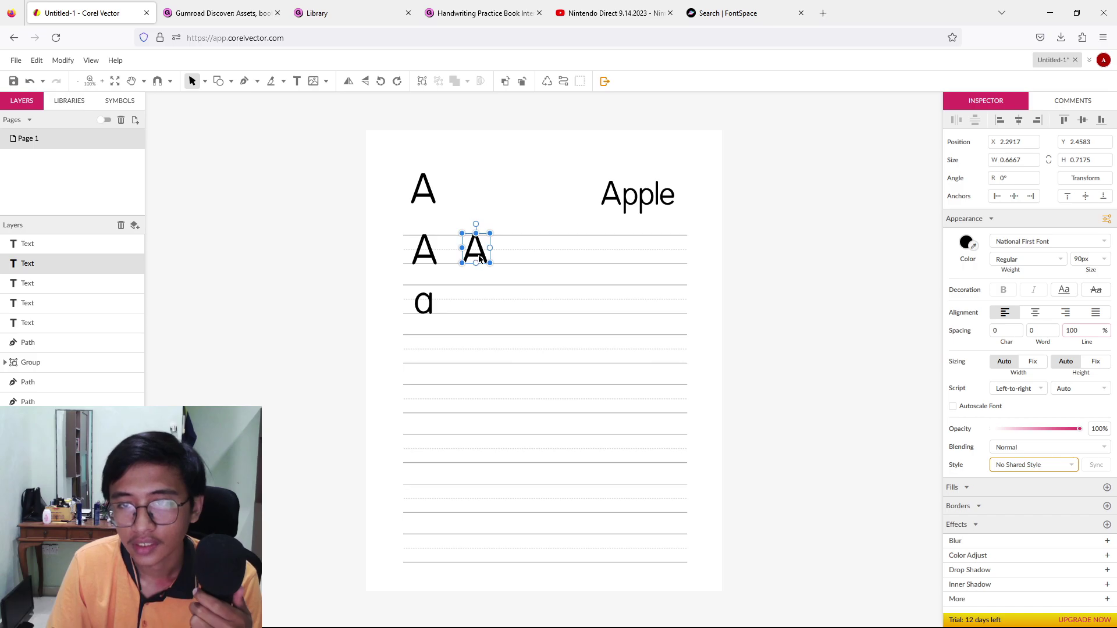
Set the copied "A" on the first row to National First Font Dotted and duplicate the dotted letter
click(296, 81)
click(468, 256)
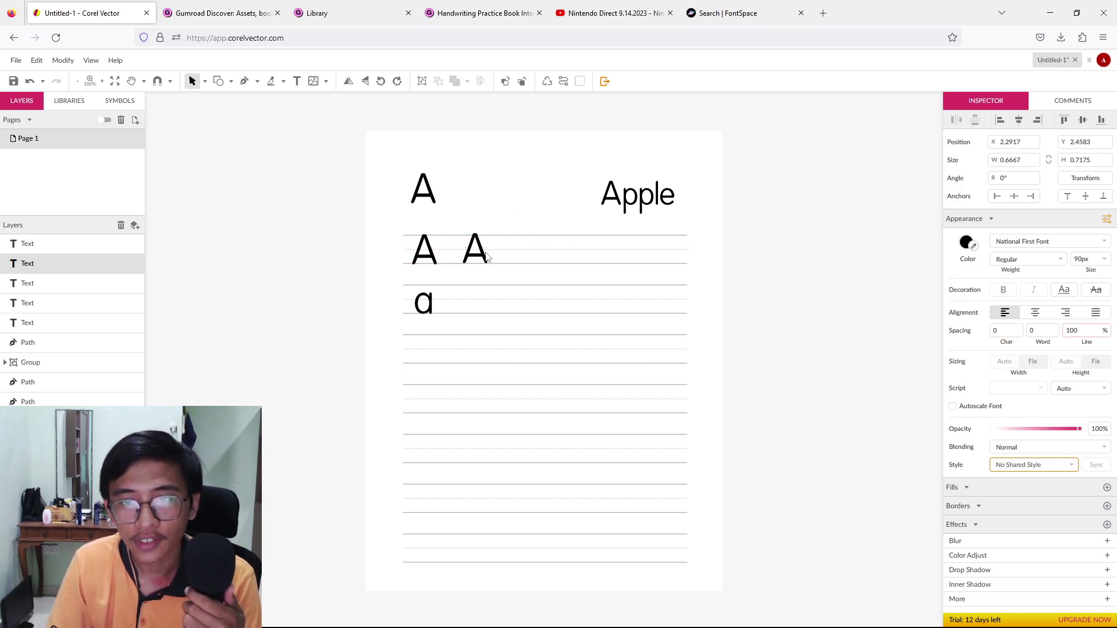
double_click(469, 254)
click(1049, 241)
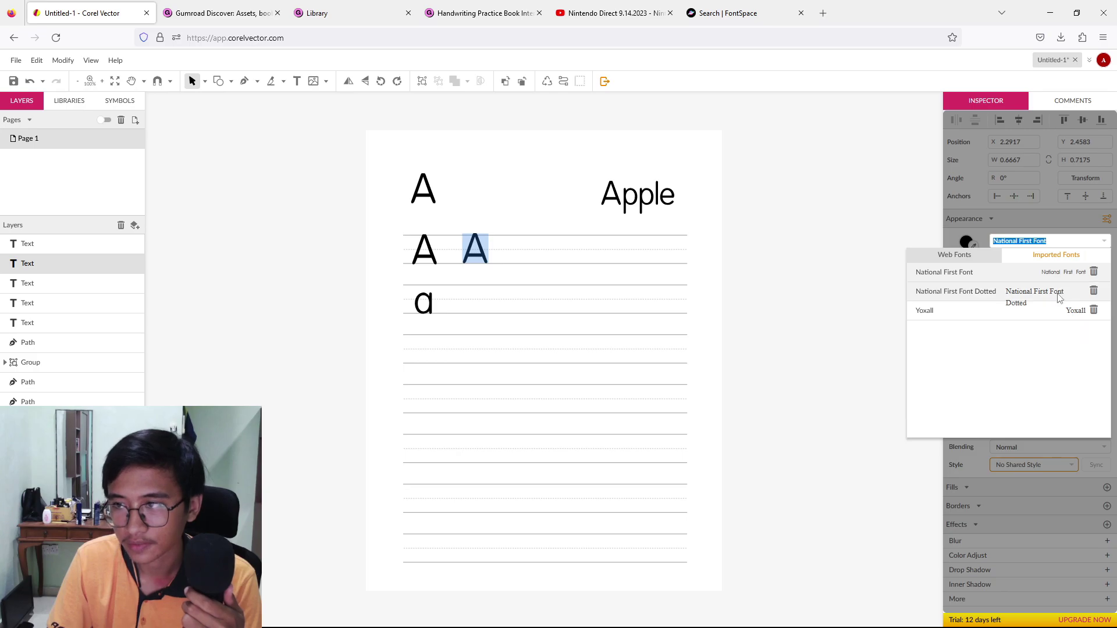
click(989, 292)
click(277, 319)
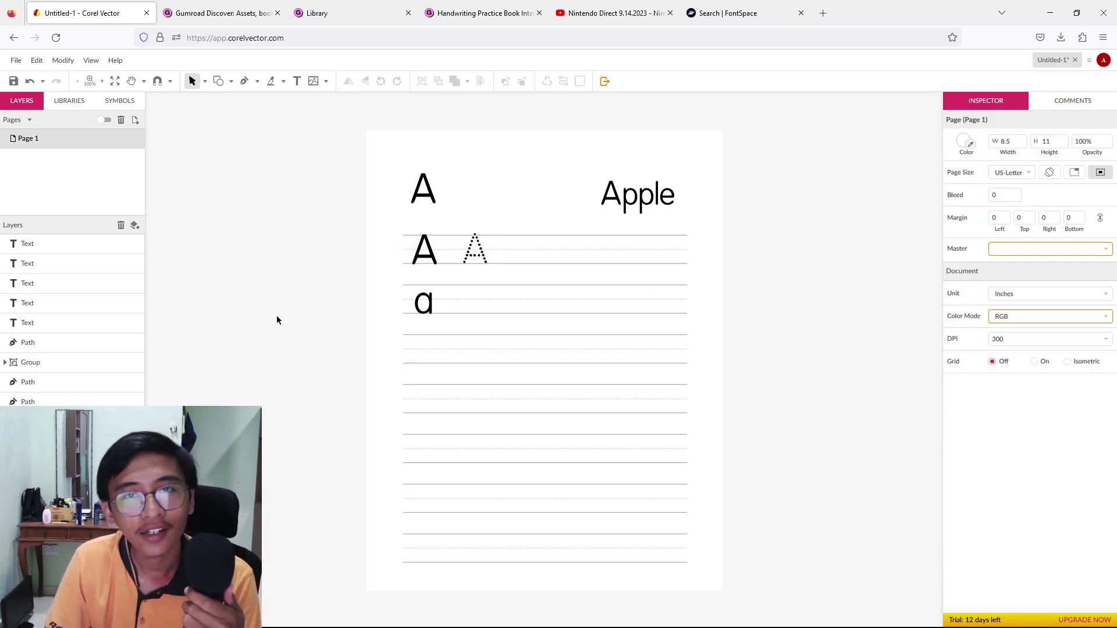
click(469, 258)
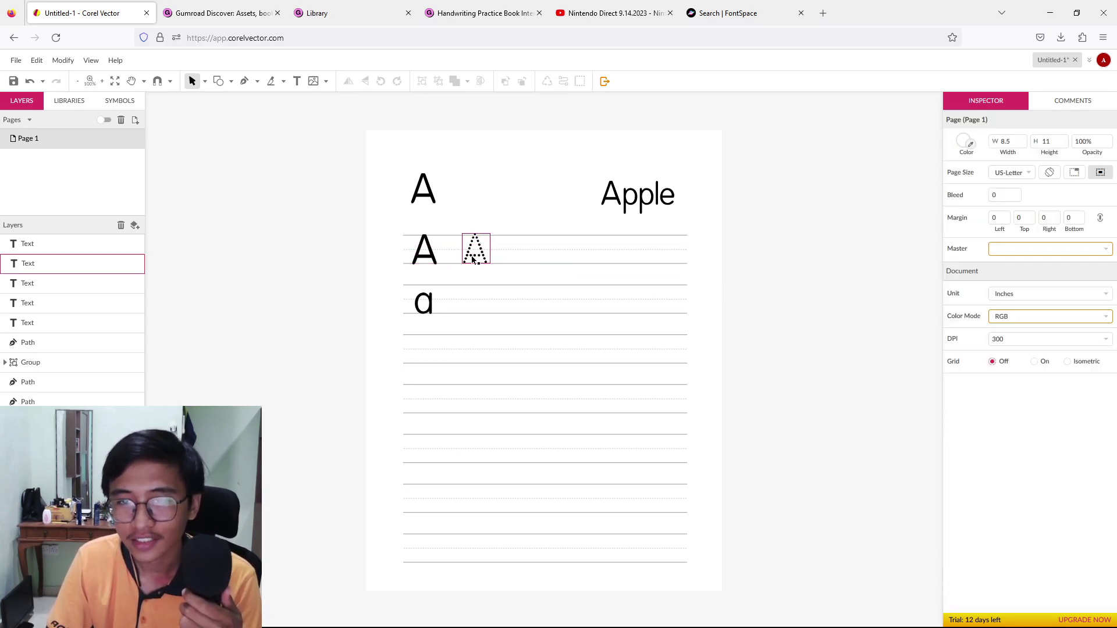
key(ctrl+d)
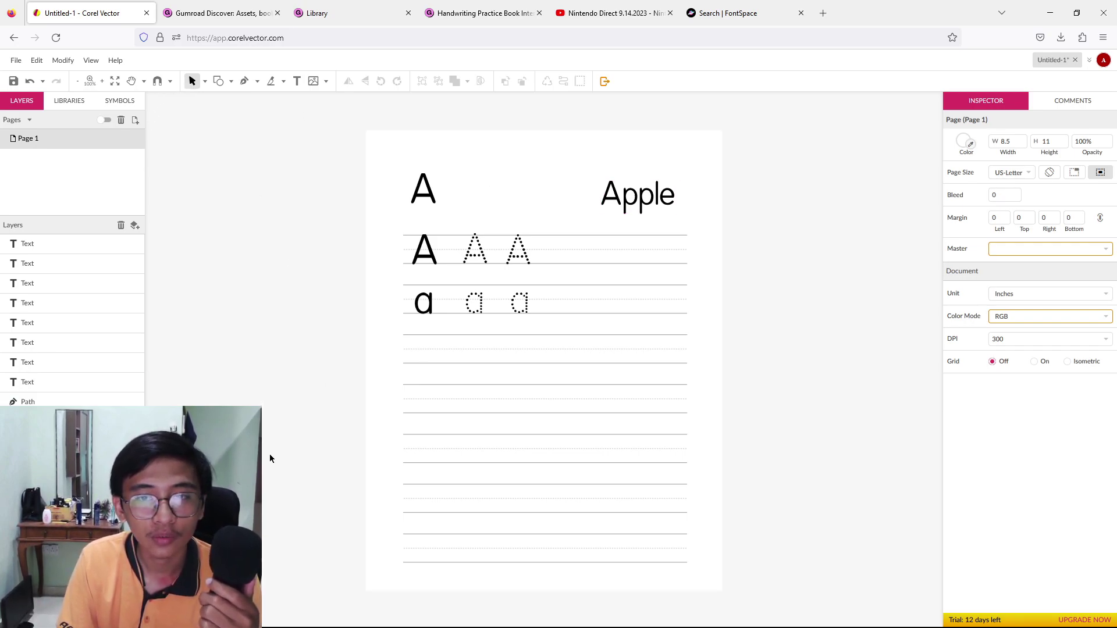
Delete the third set of practice lines, directly below the lowercase "a" row
drag(336, 332, 717, 369)
key(Delete)
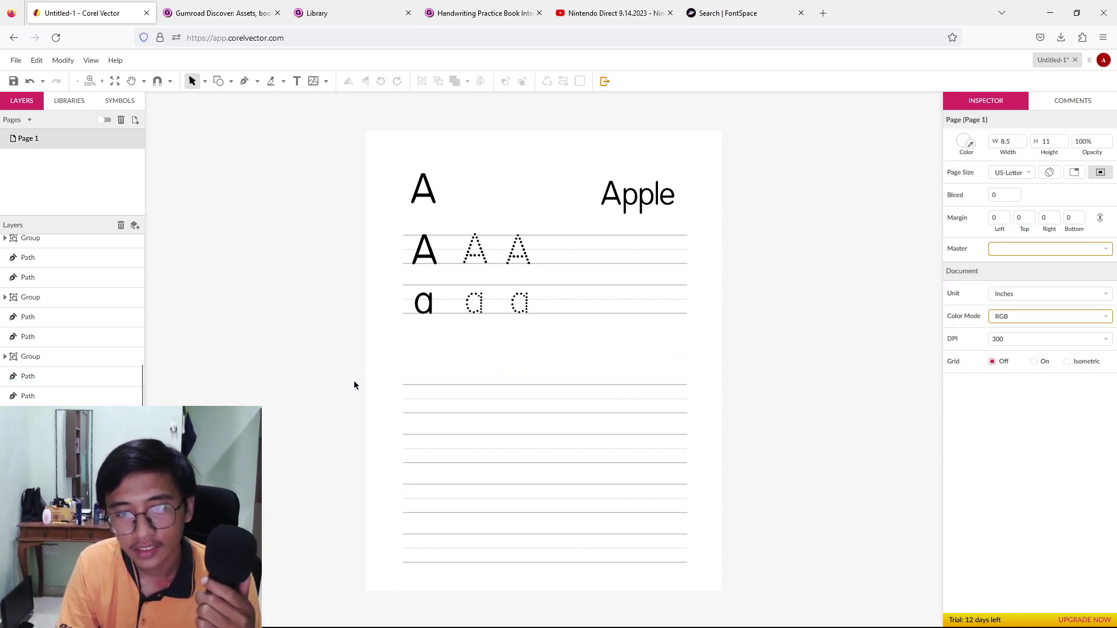
Place a copy of "Apple" in the gap below the second row, change it to "Banana" and center it under "Apple"
click(638, 208)
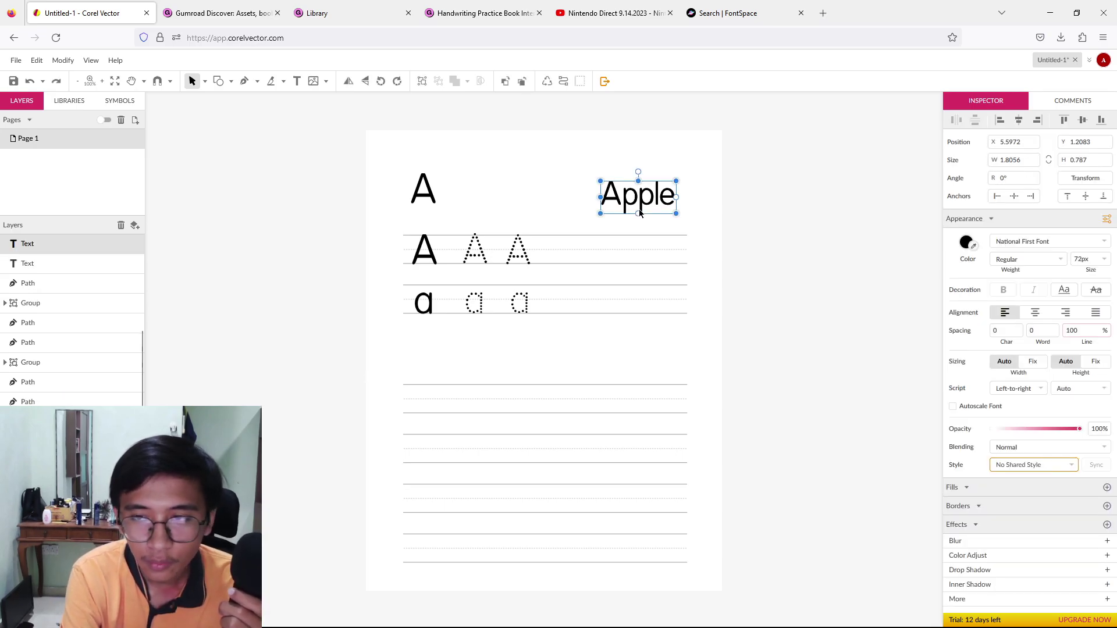
drag(639, 212, 650, 364)
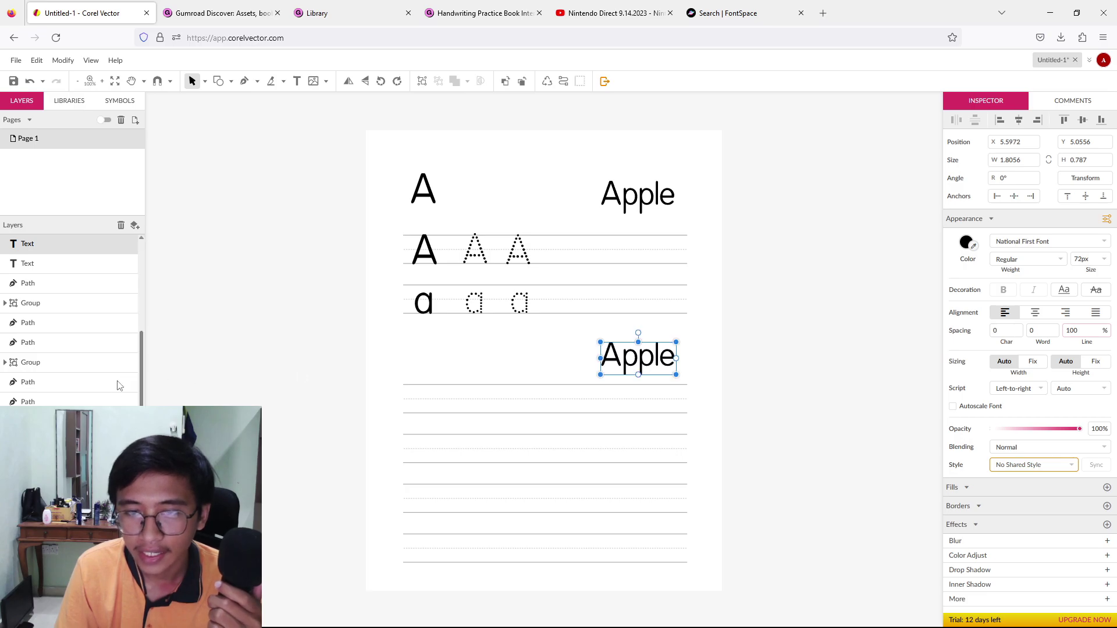
double_click(613, 364)
drag(602, 363, 679, 357)
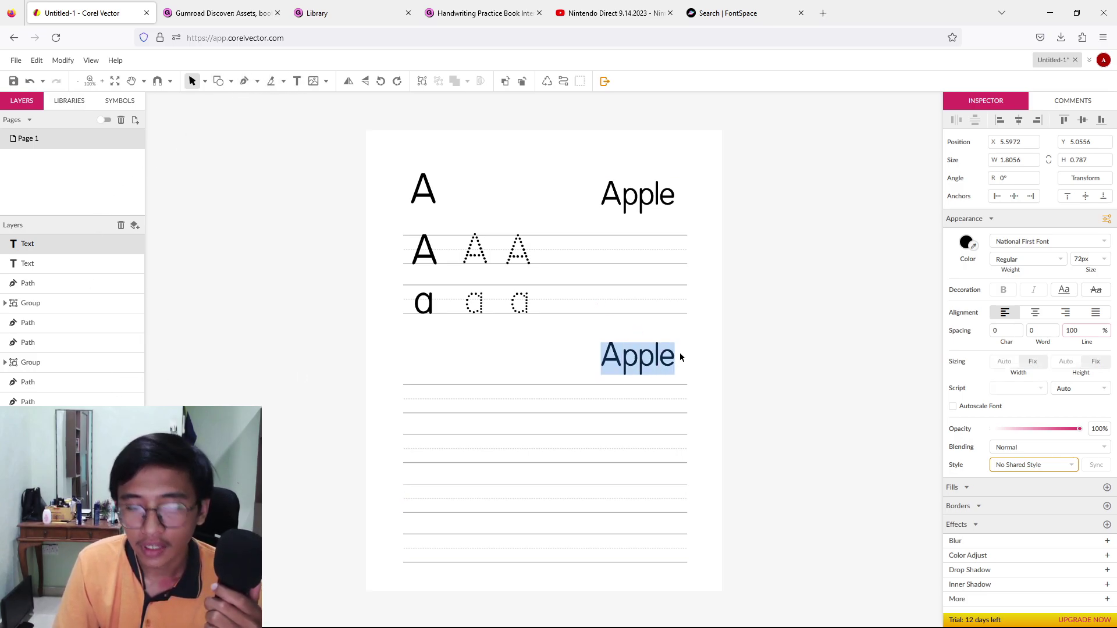
text(Bana)
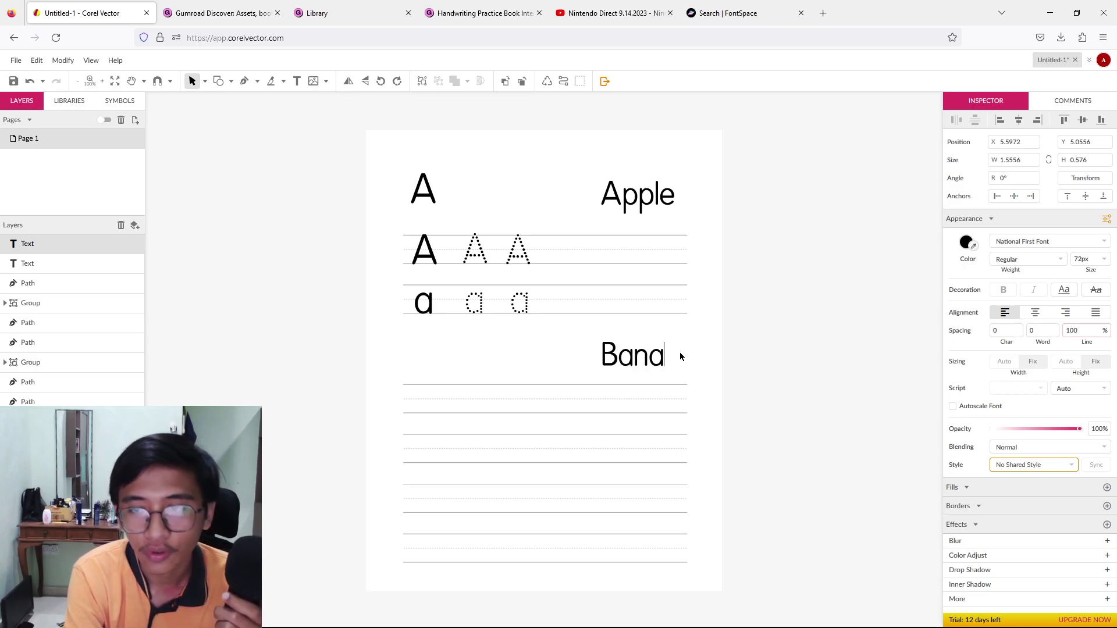
text(na)
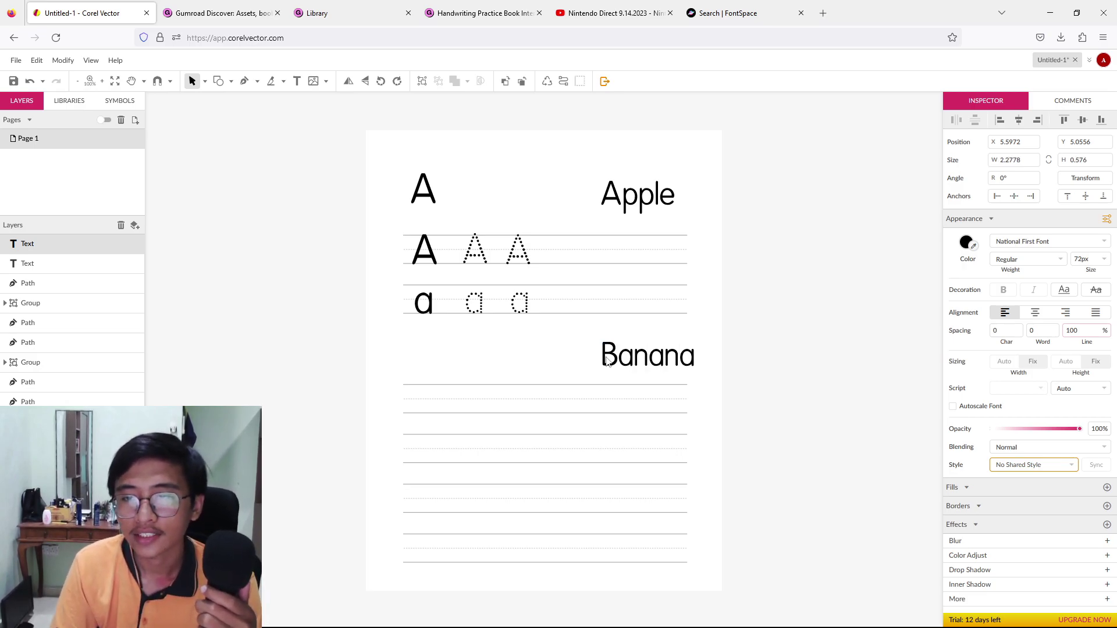
drag(634, 359, 623, 358)
key(Escape)
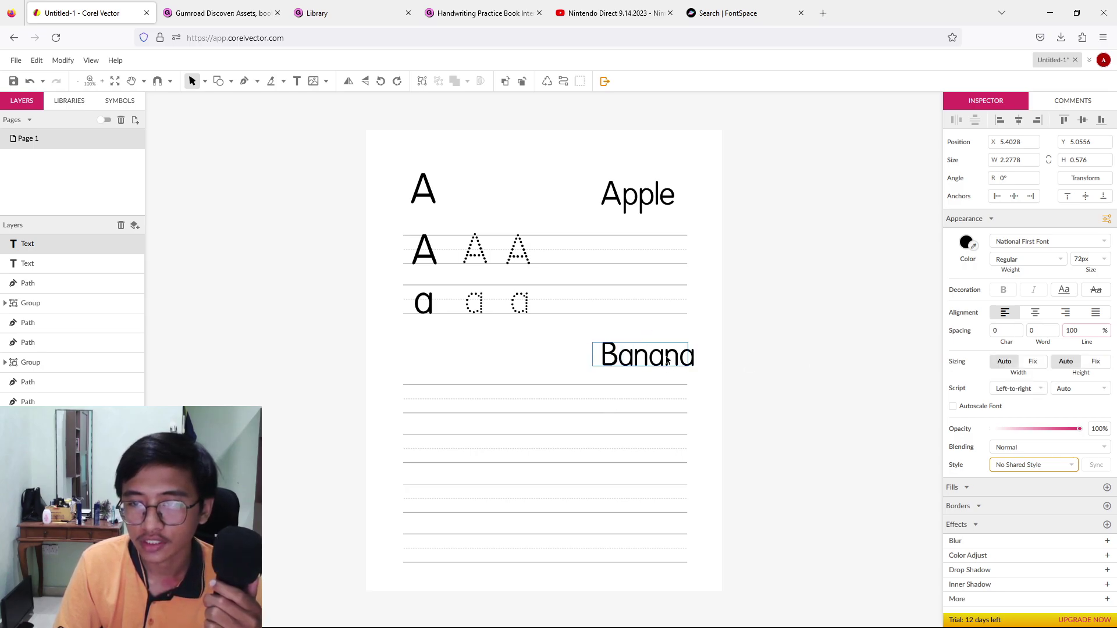
click(793, 307)
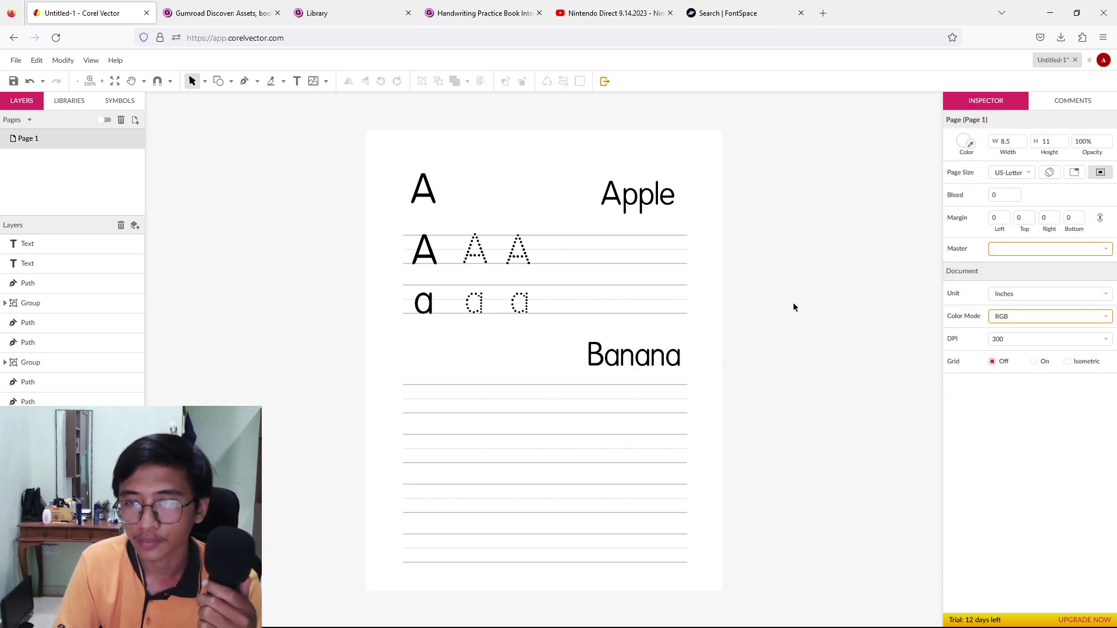
Select the large heading letter "A" opposite the word "Apple"
click(429, 201)
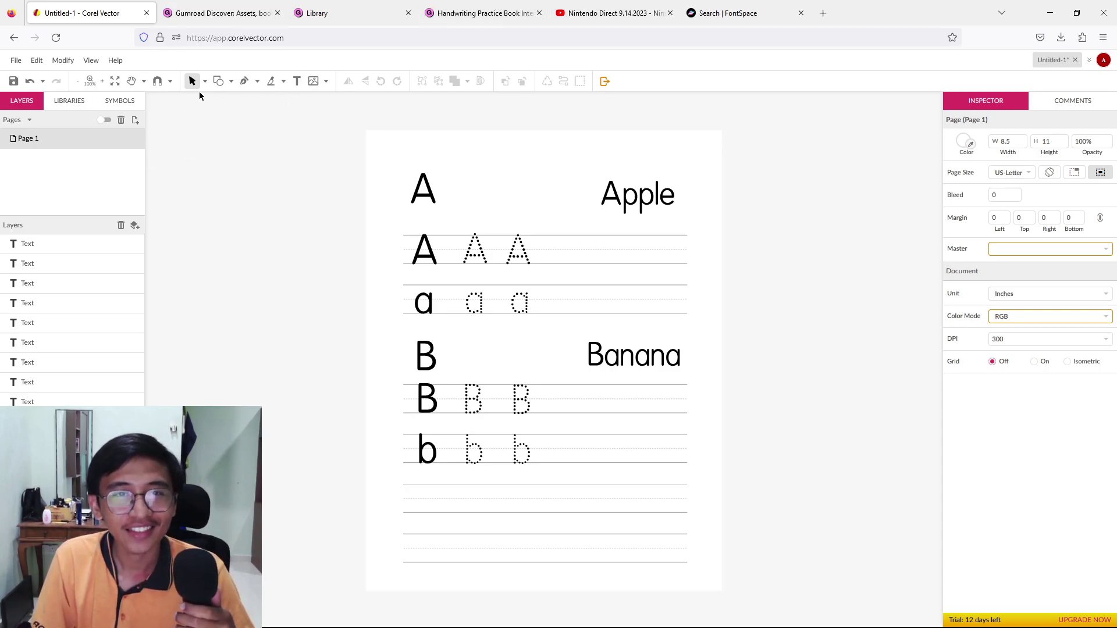
Delete the two empty sets of practice lines below the lowercase "b" row
drag(315, 481, 707, 575)
key(Delete)
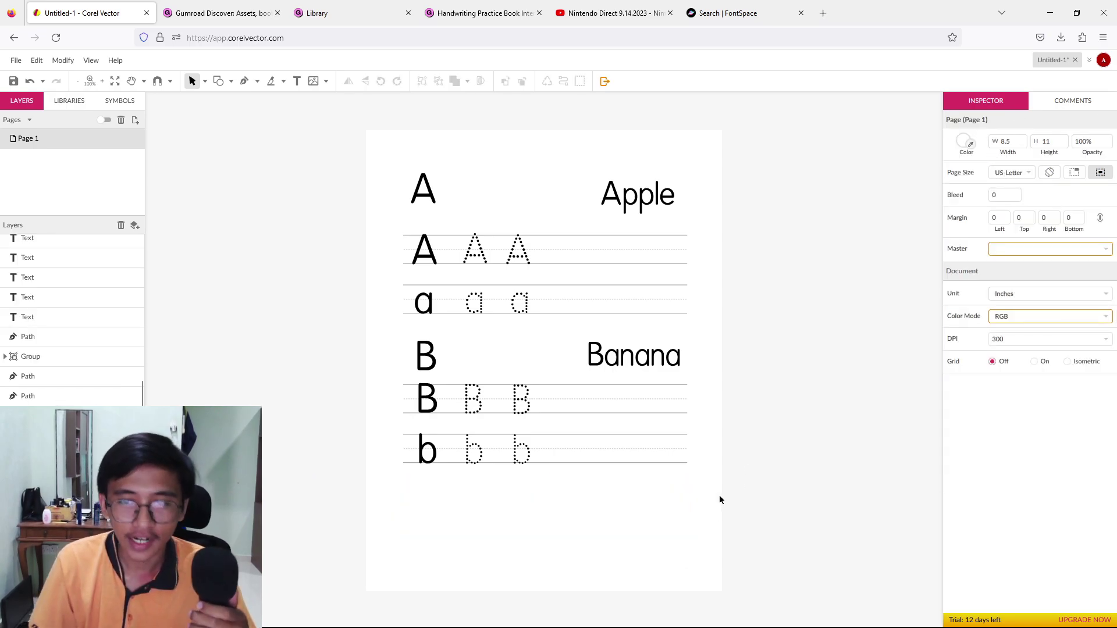
Move the whole "B" and "Banana" section with its practice lines down to widen the gap below the "a" row
drag(336, 345, 800, 471)
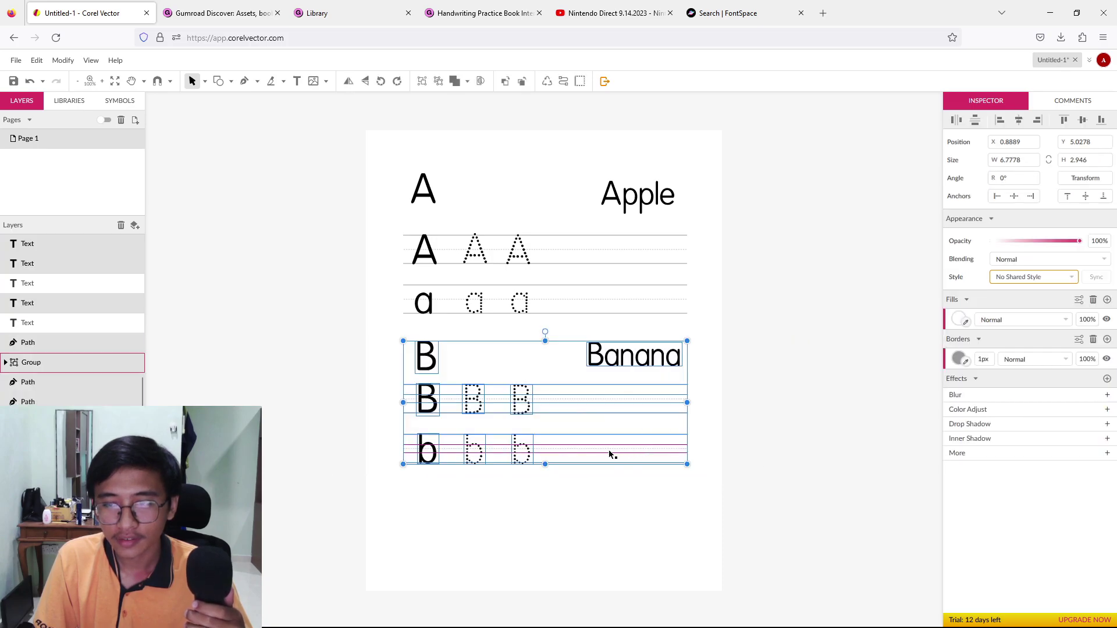
click(559, 350)
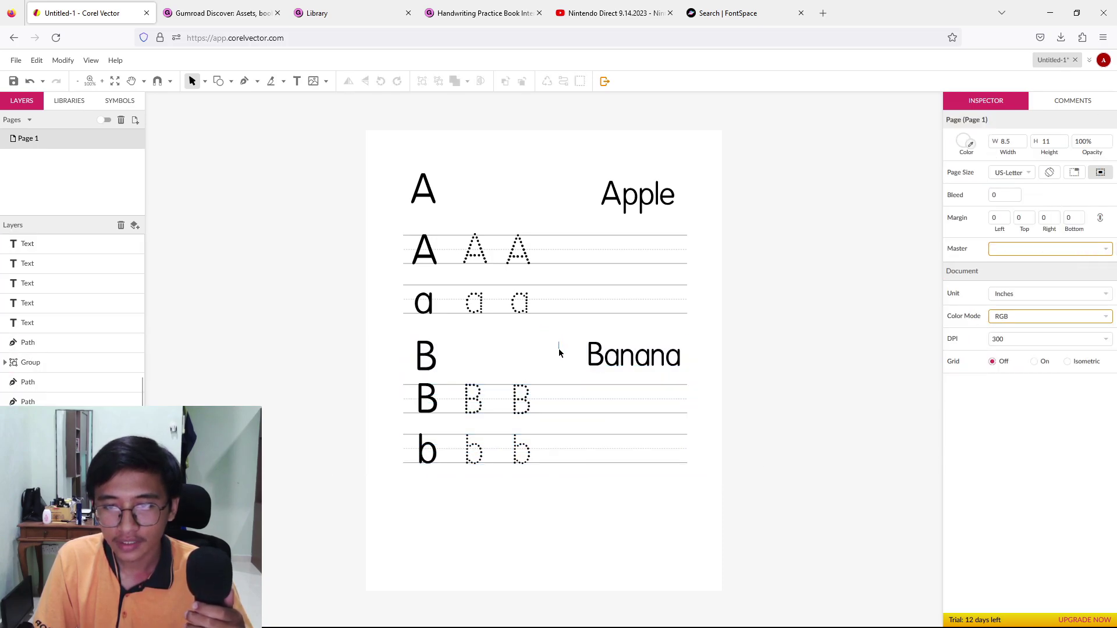
drag(378, 375, 555, 483)
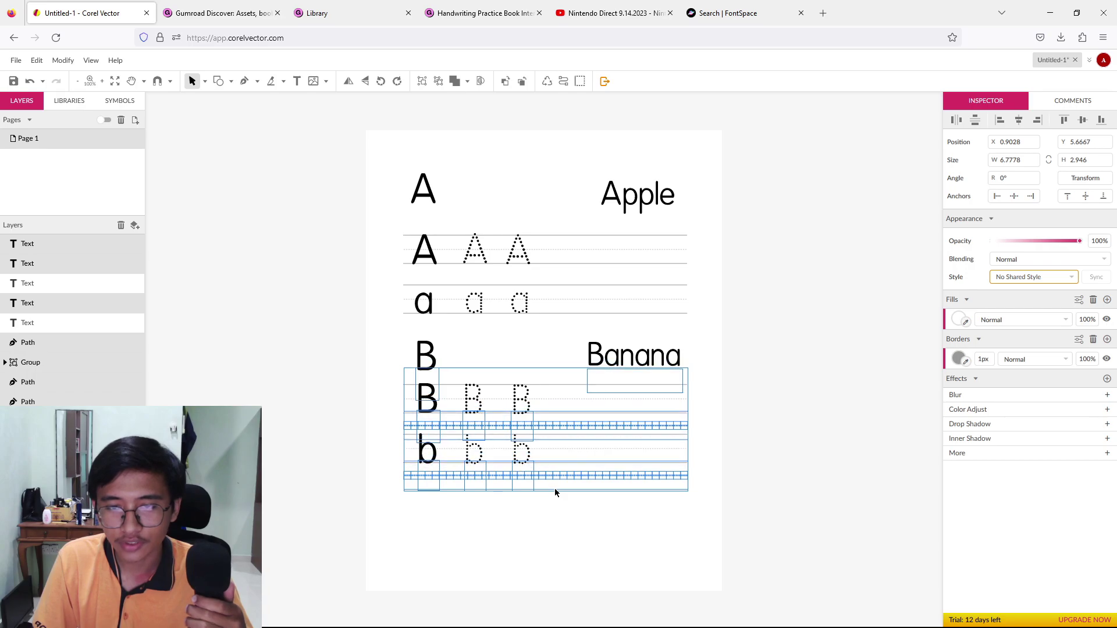
click(770, 318)
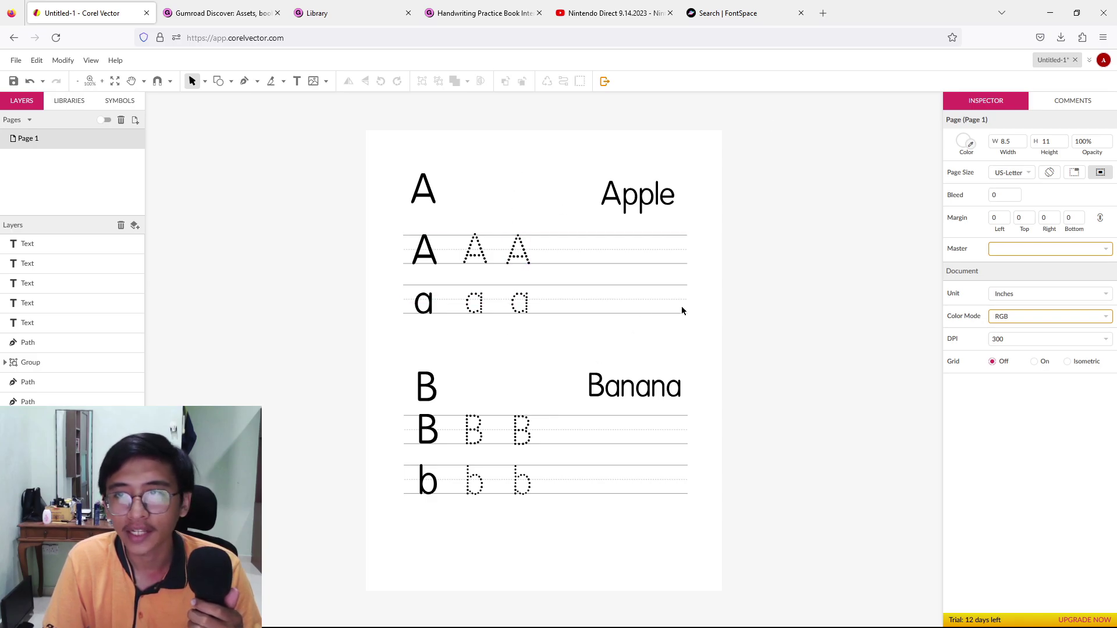
Open vecteezy.com in a new browser tab
click(824, 5)
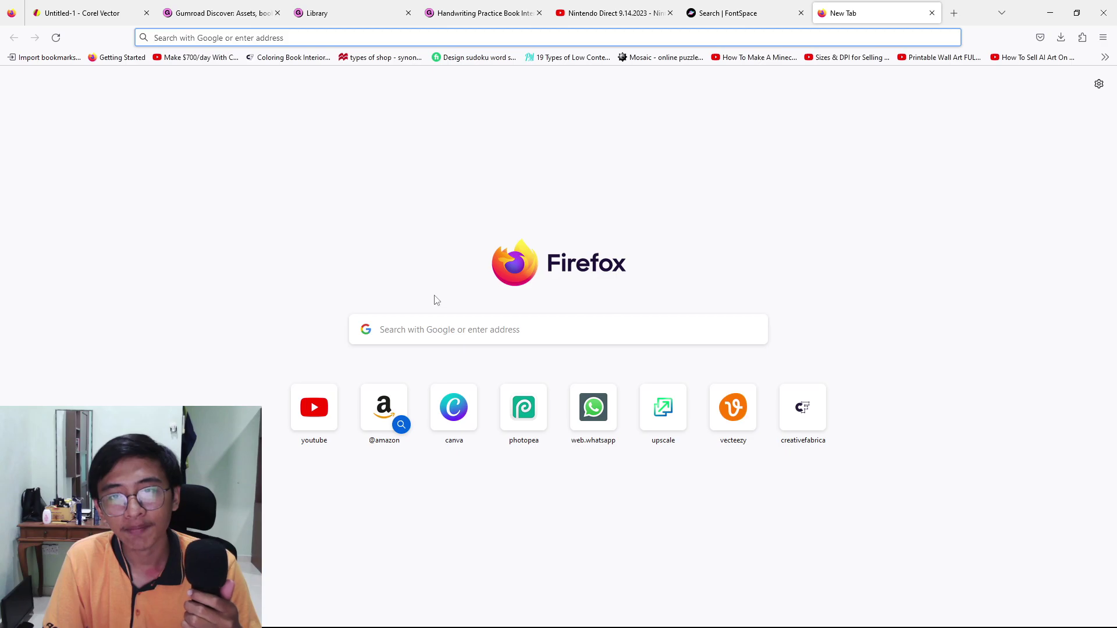
click(429, 342)
text(vecteezy.com/)
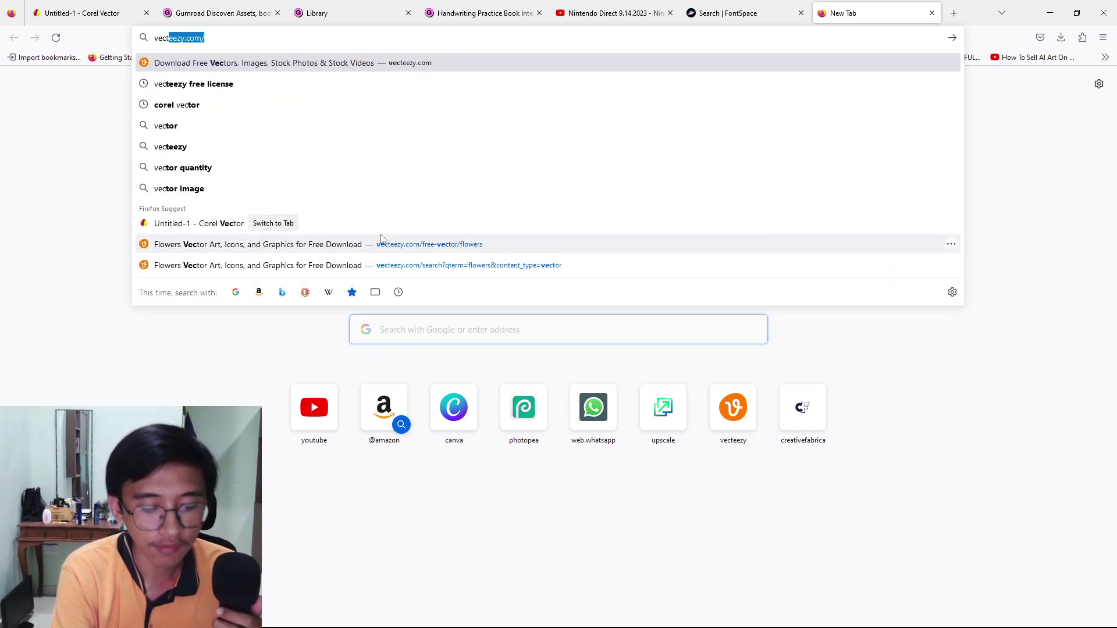
key(Return)
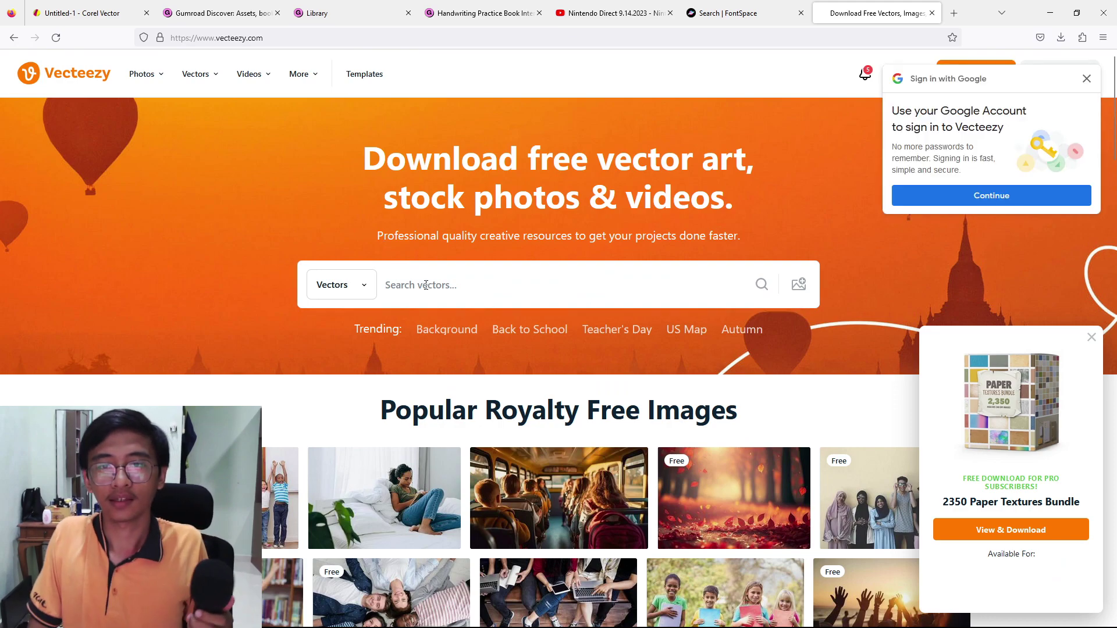
Search the vectors for "fruits" and limit the results to the Free License
click(426, 284)
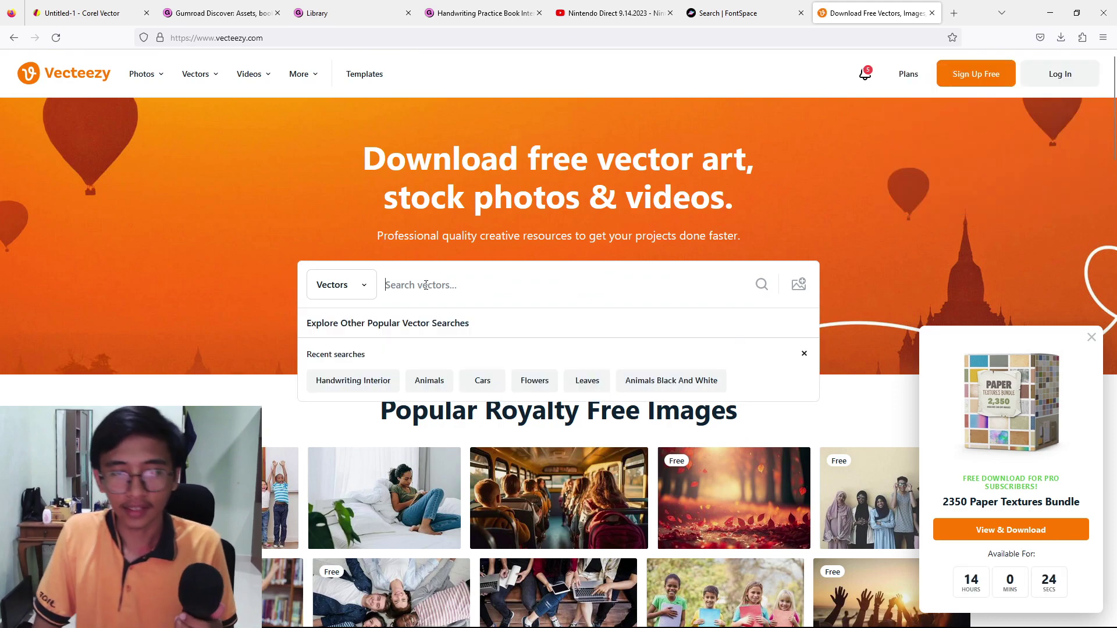
text(fruits)
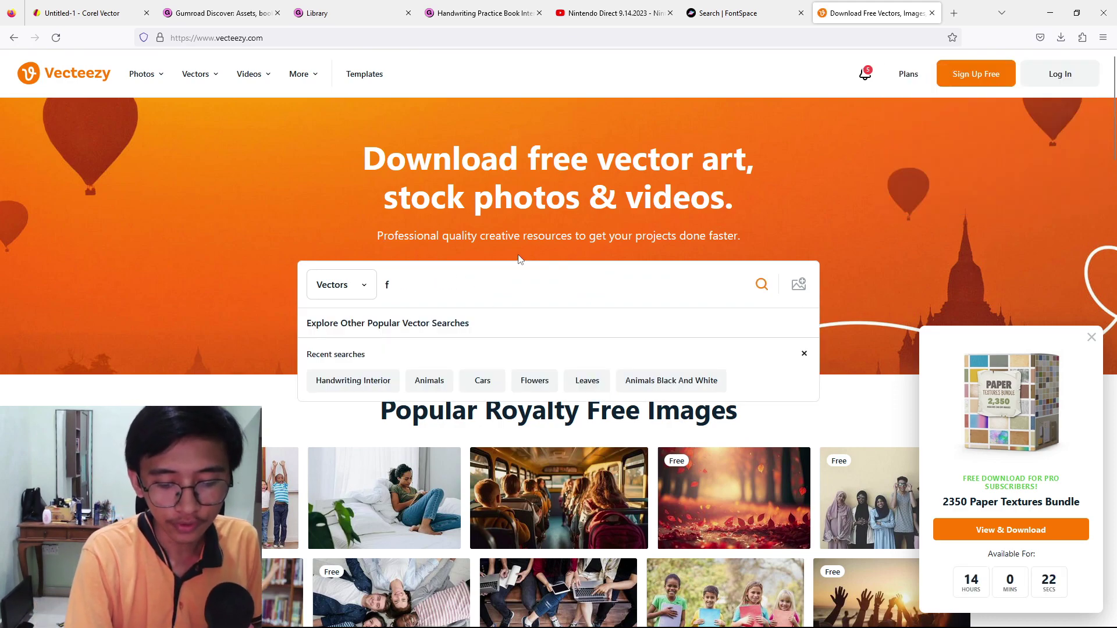
key(Return)
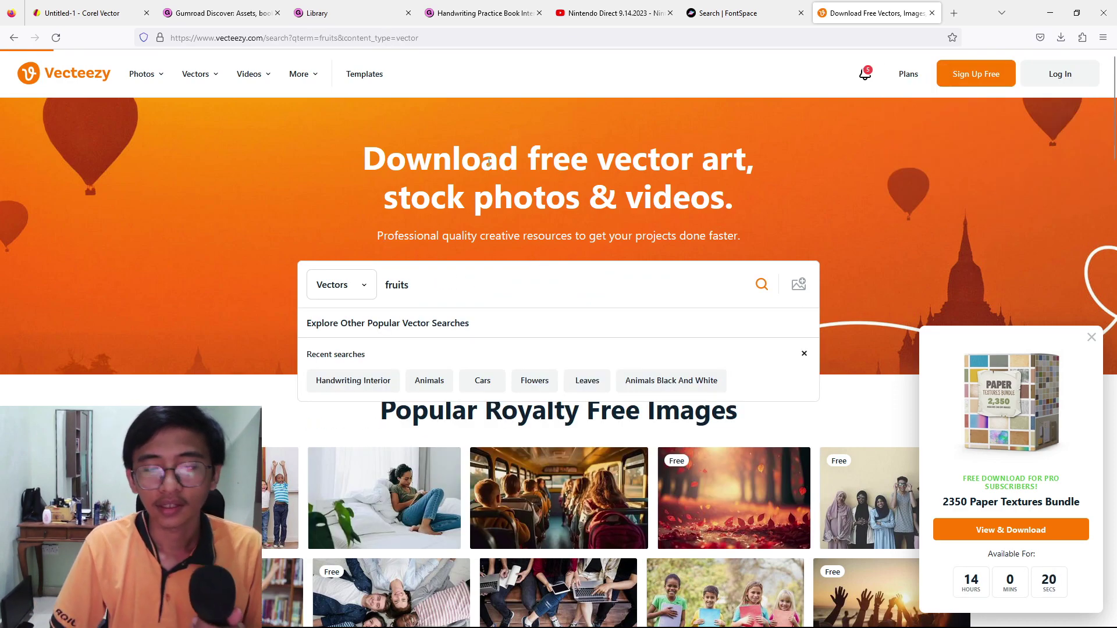
scroll(531, 333, down, 2)
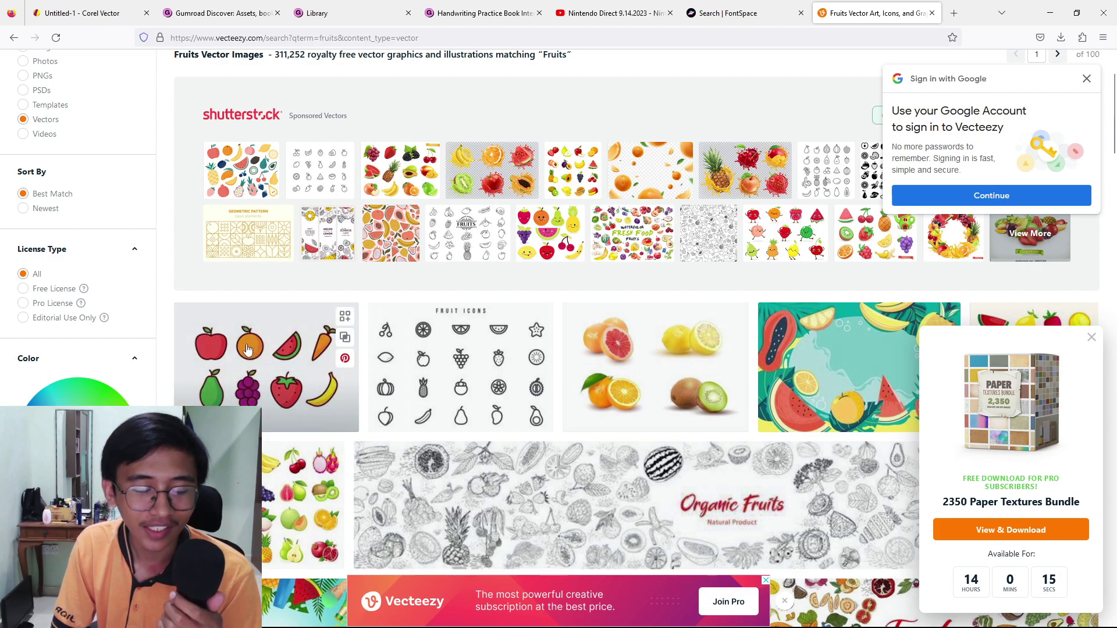
scroll(293, 393, down, 2)
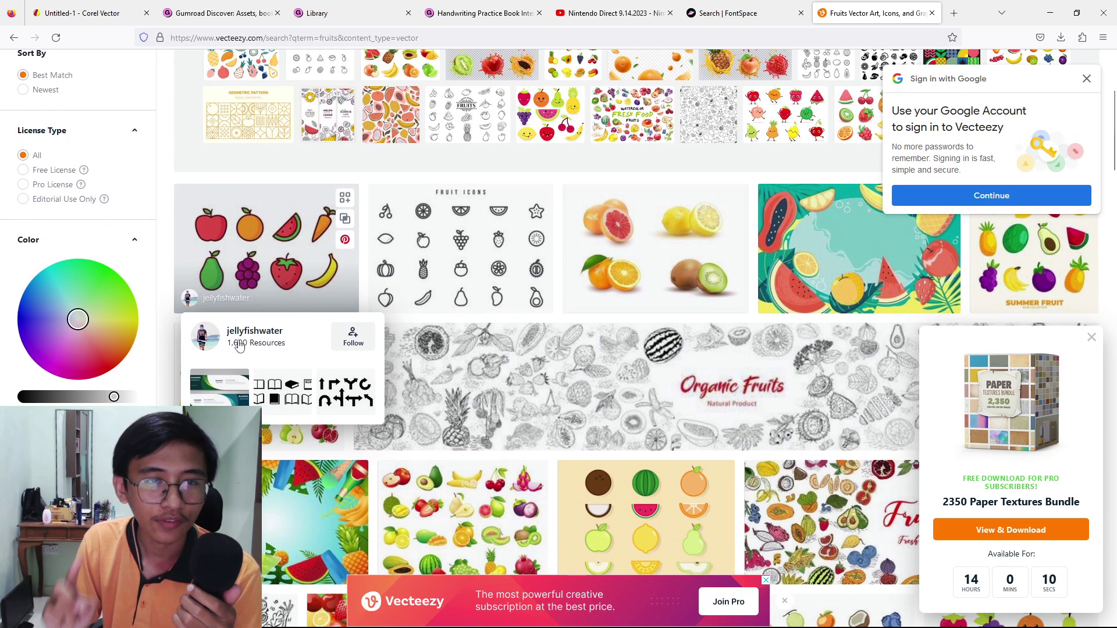
click(23, 170)
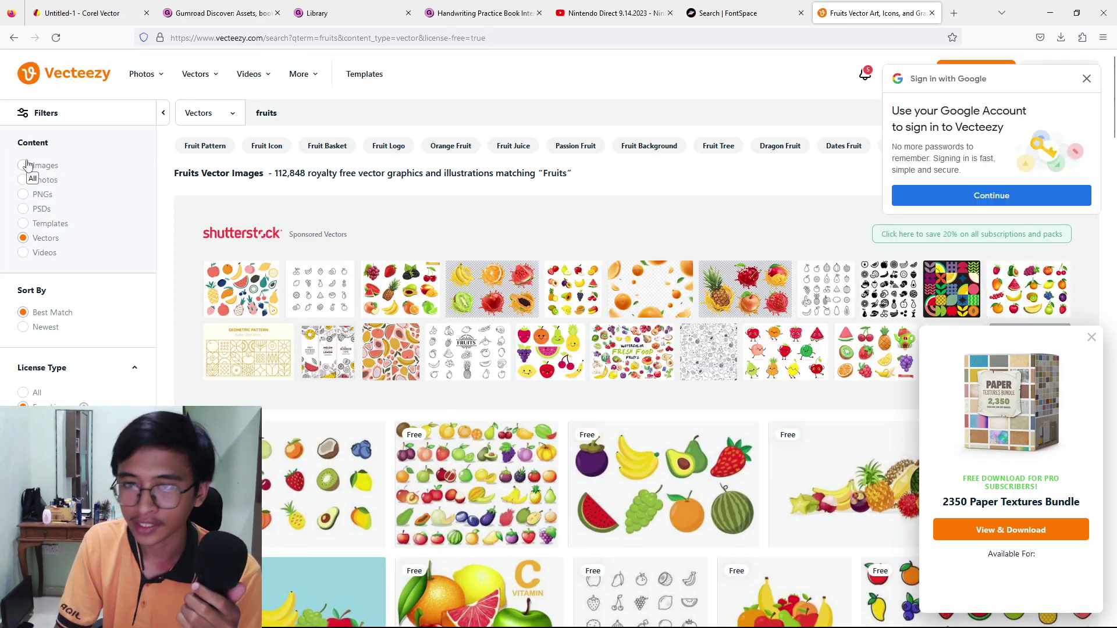
scroll(1056, 346, down, 3)
Dismiss the promotional pop-up, open the free outlined colour fruit icon set and proceed with its free download without logging in
click(1091, 337)
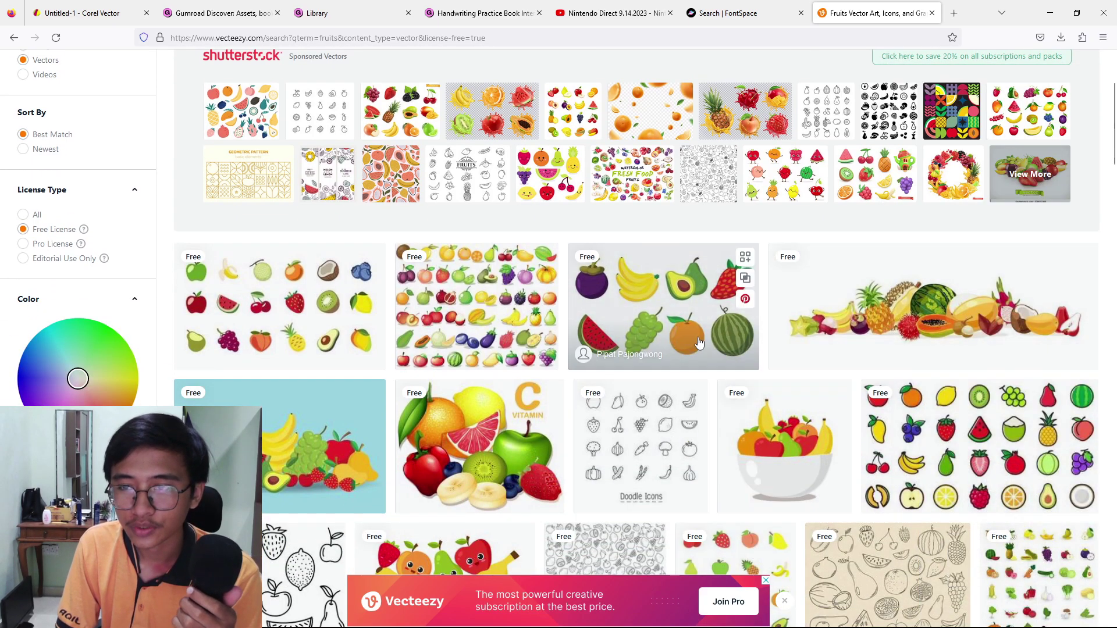
scroll(591, 438, down, 3)
scroll(590, 438, down, 3)
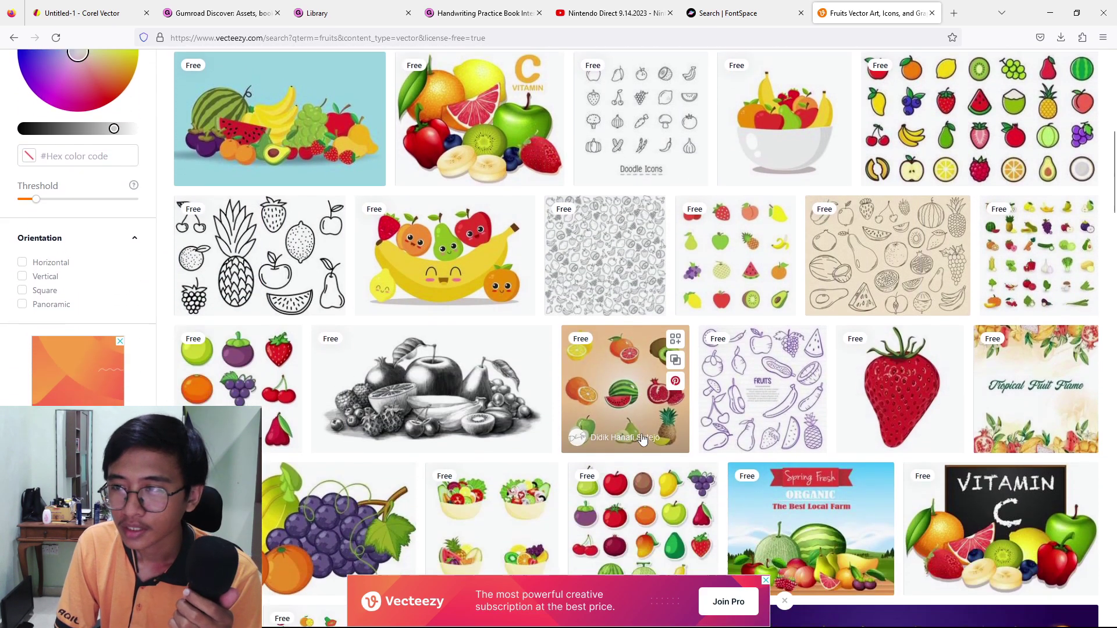
scroll(590, 438, up, 1)
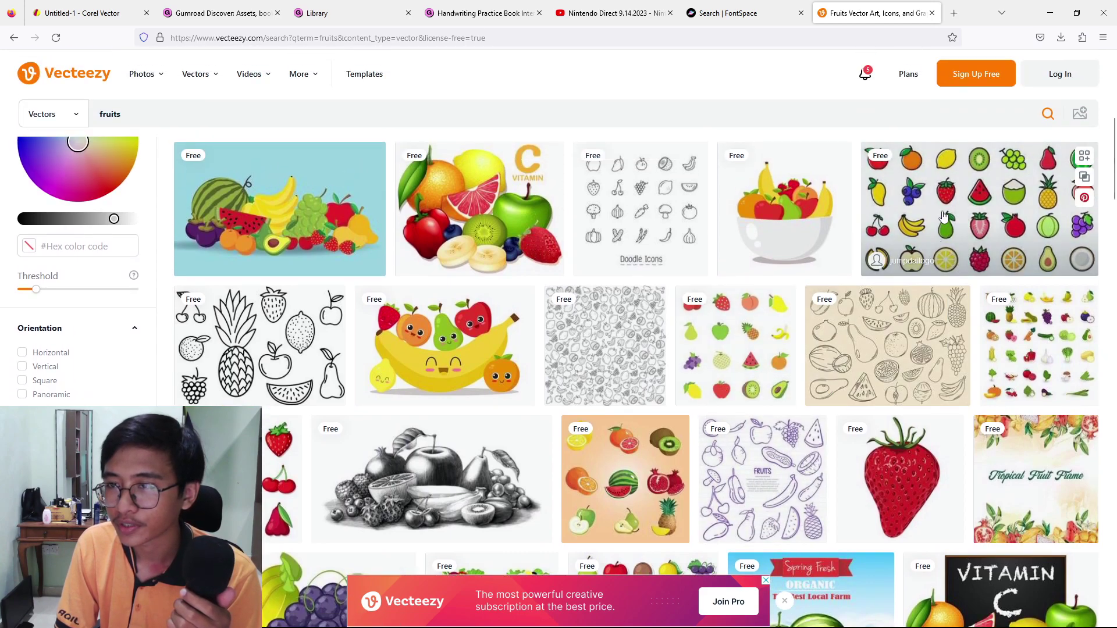
click(944, 217)
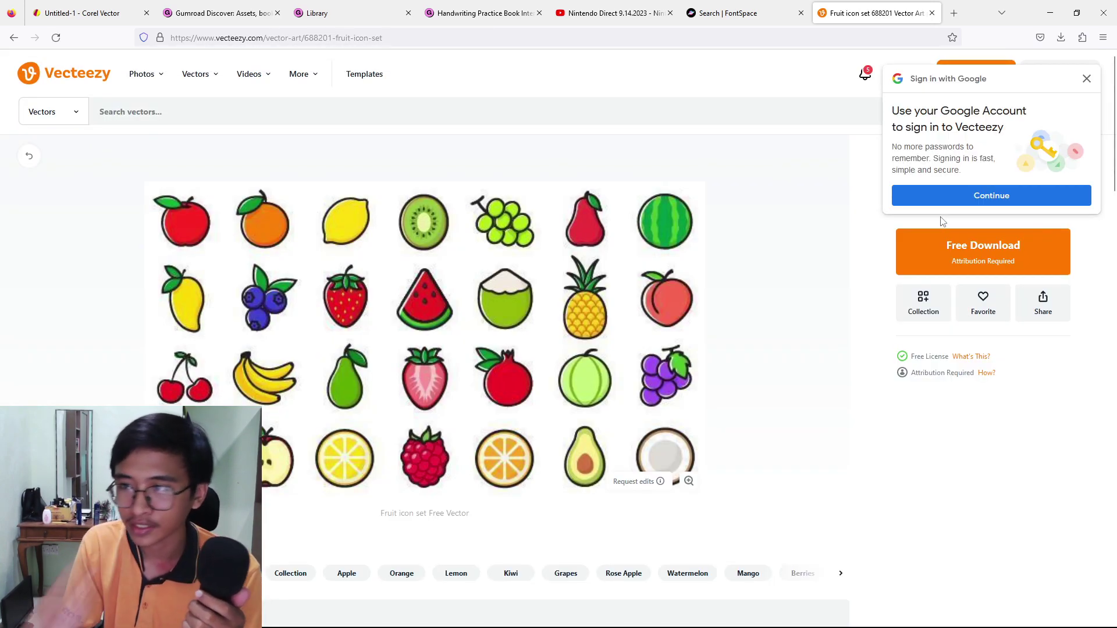
click(977, 265)
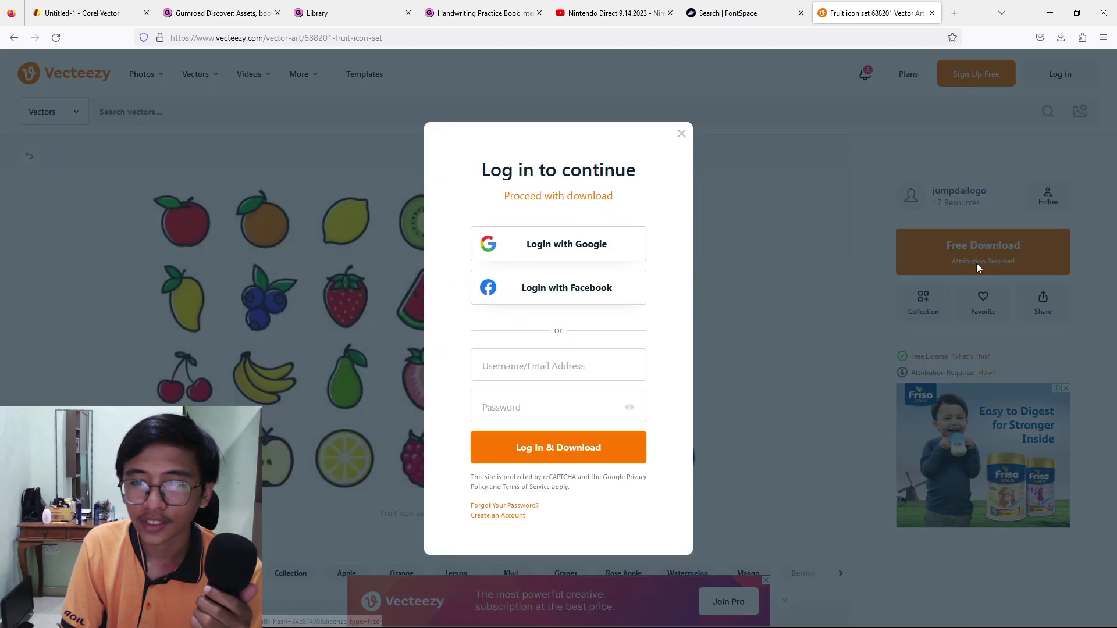
click(583, 196)
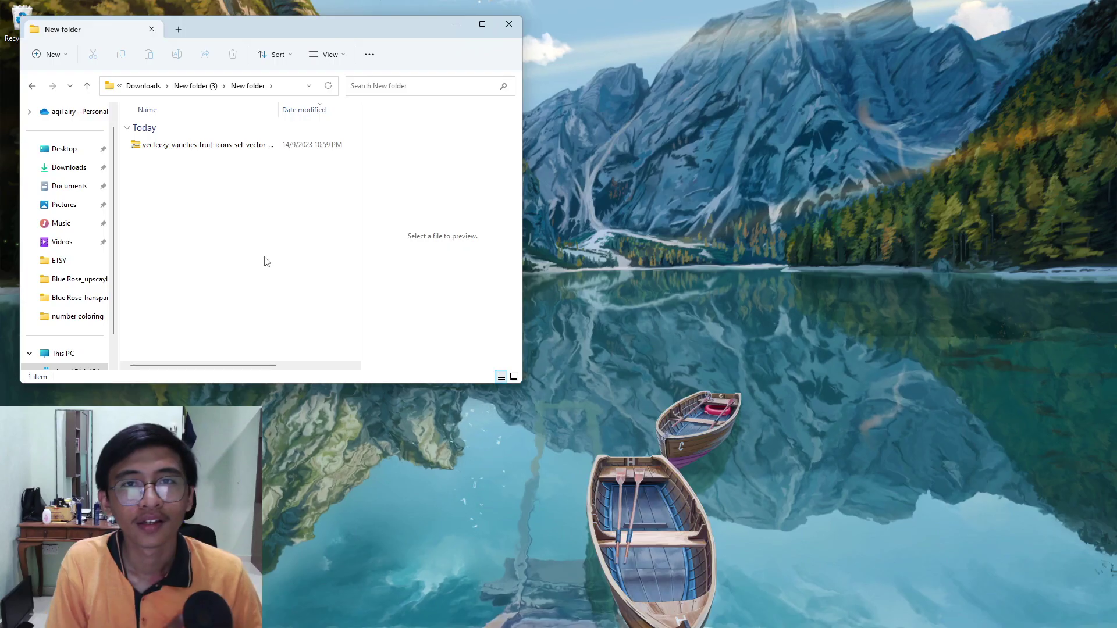
Extract the downloaded vecteezy_varieties-fruit-icons-set-vector archive into its current folder
right_click(177, 152)
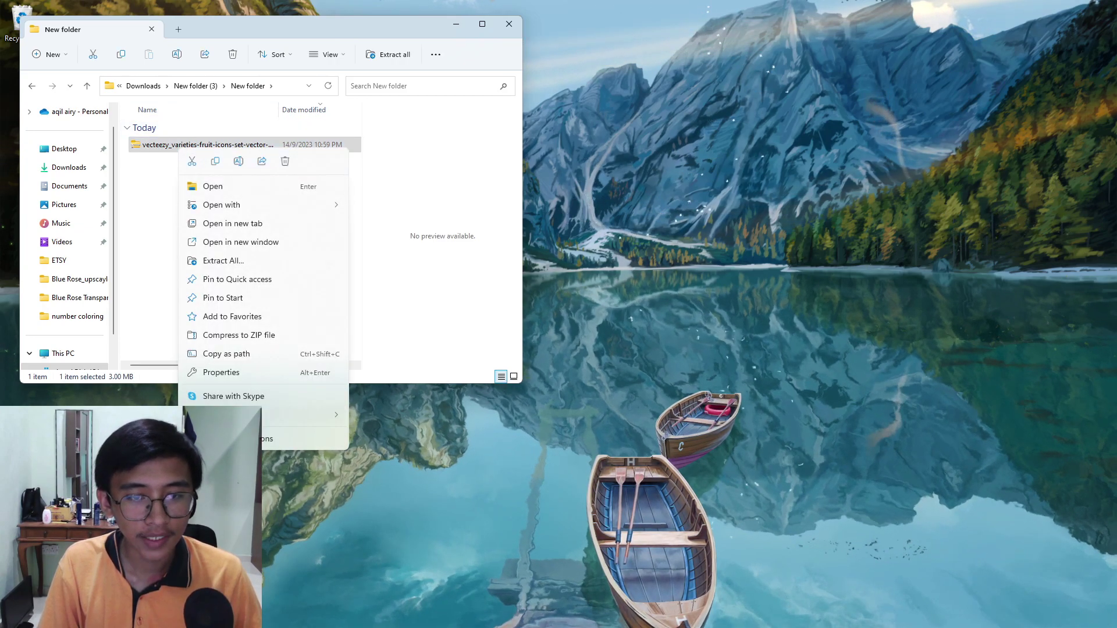
mouse_move(291, 414)
click(385, 445)
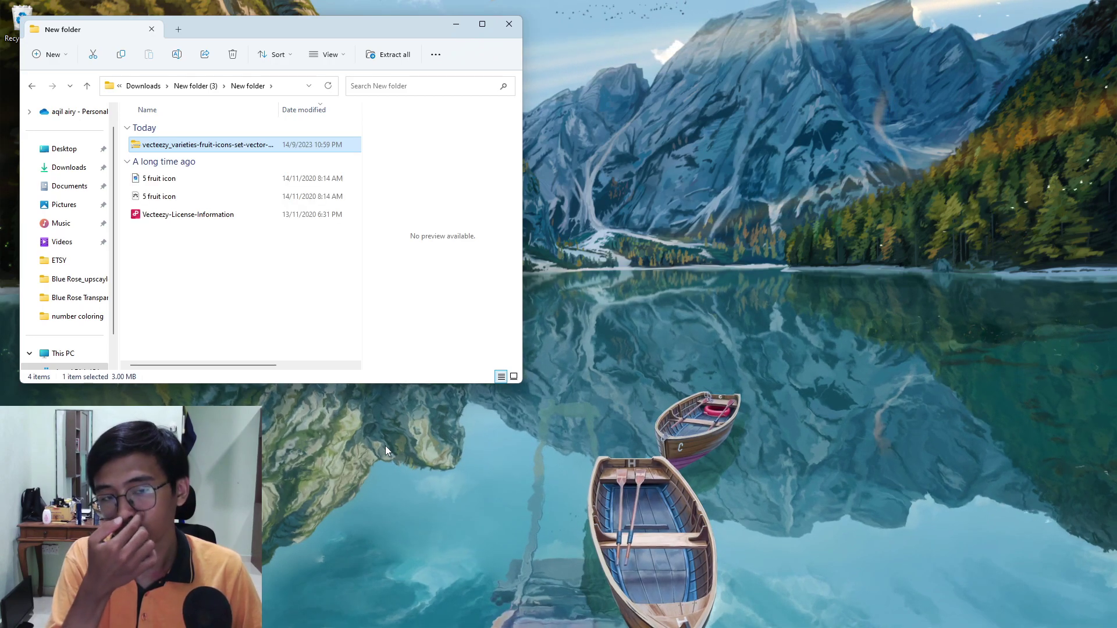
Maximize the folder window and display its files as large icons
key(super+Up)
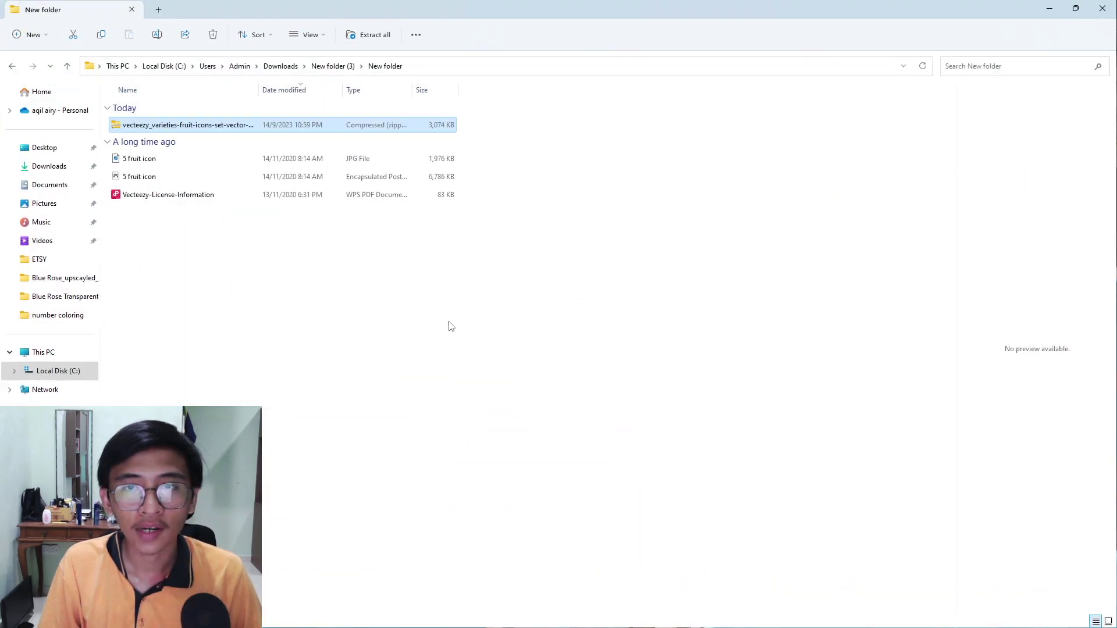
click(319, 35)
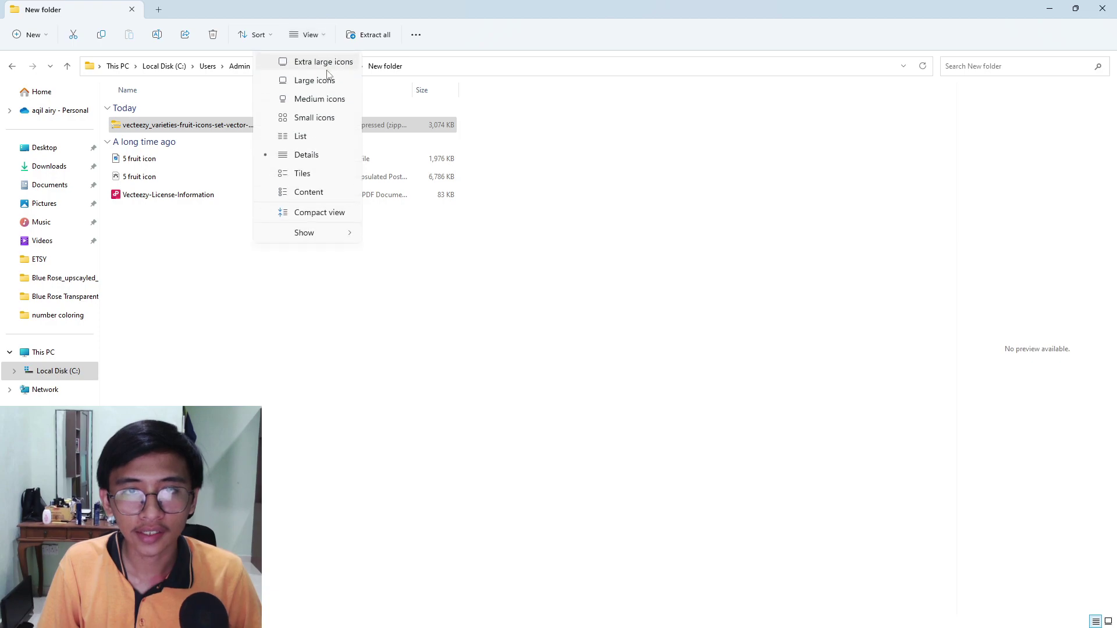
click(323, 81)
Preview the extracted files: the fruit icon JPG, the fruit icon EPS and the Vecteezy license information
drag(121, 326, 309, 259)
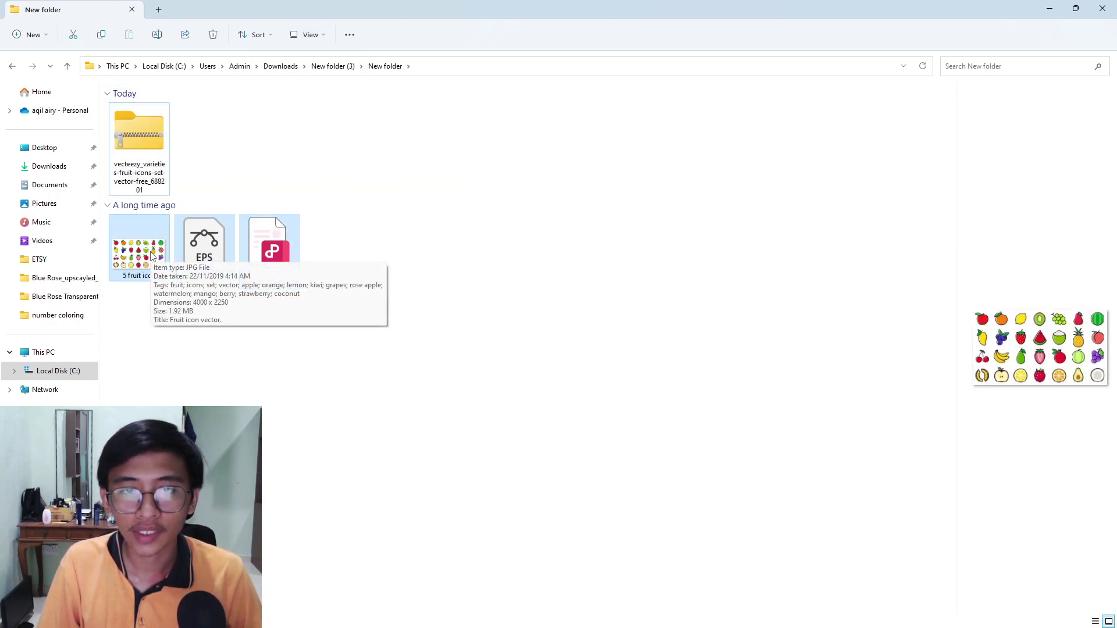
click(200, 257)
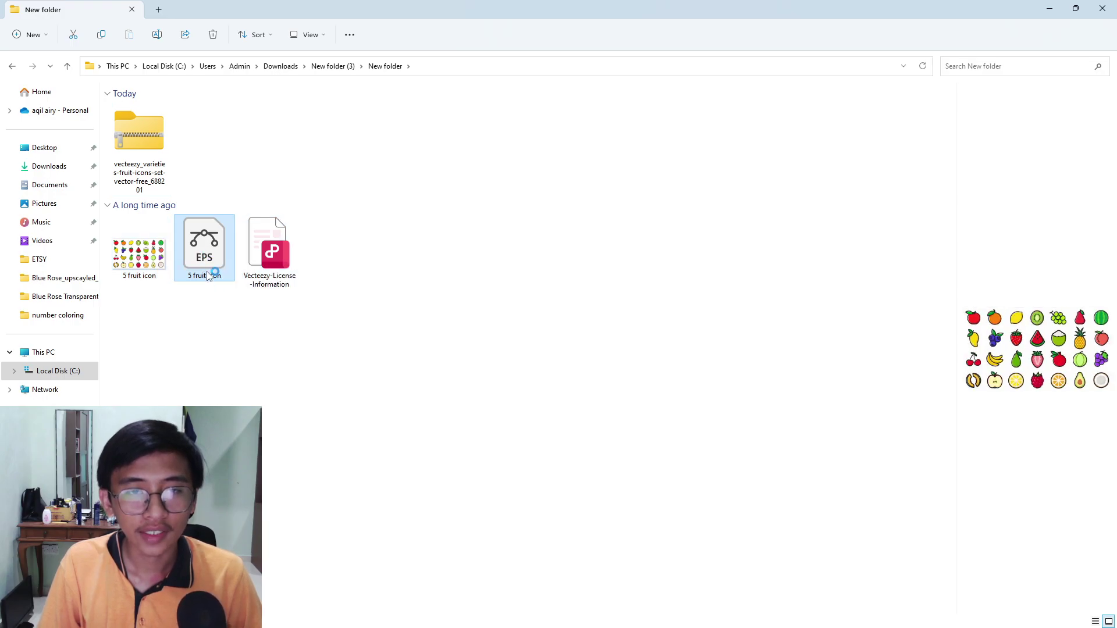
click(277, 252)
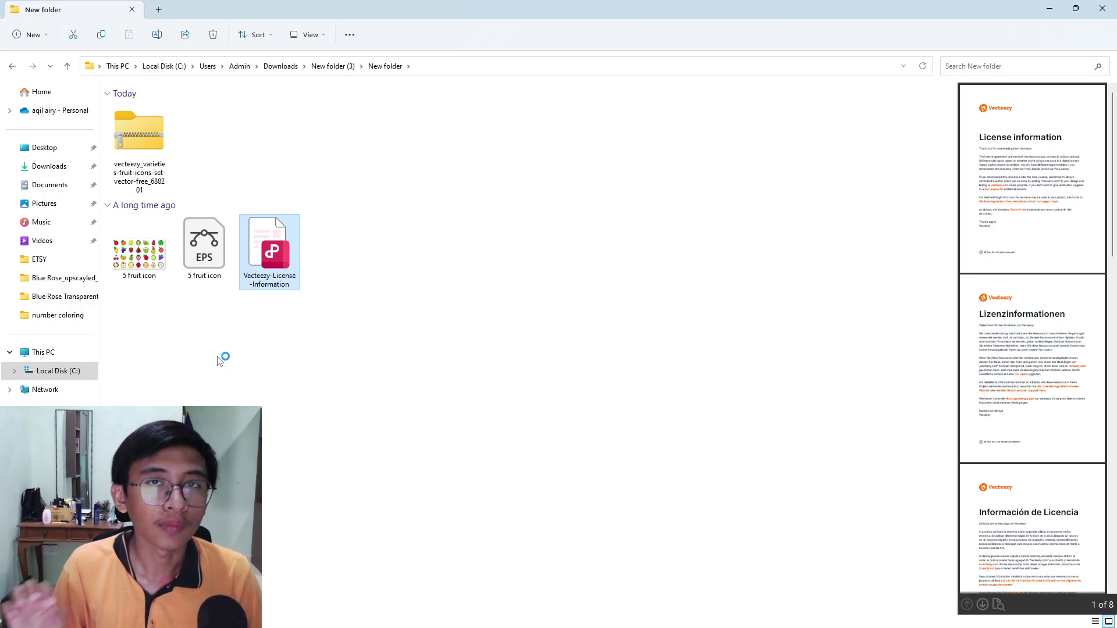
click(202, 250)
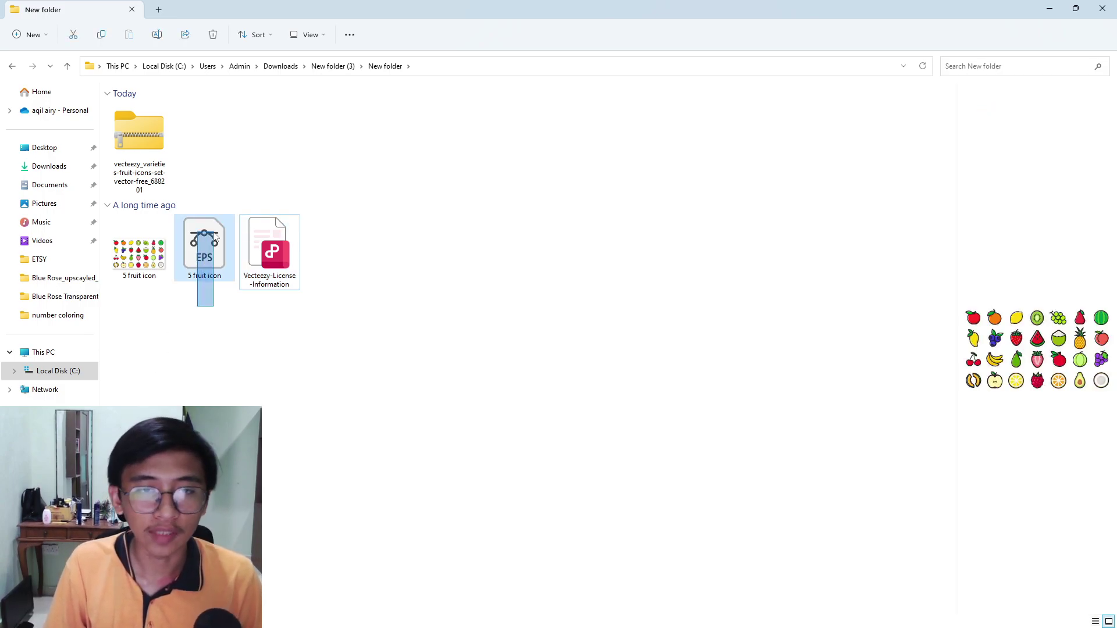
Return to the browser, search the web for "eps to svg" in a new tab and open CloudConvert's EPS to SVG Converter
click(622, 614)
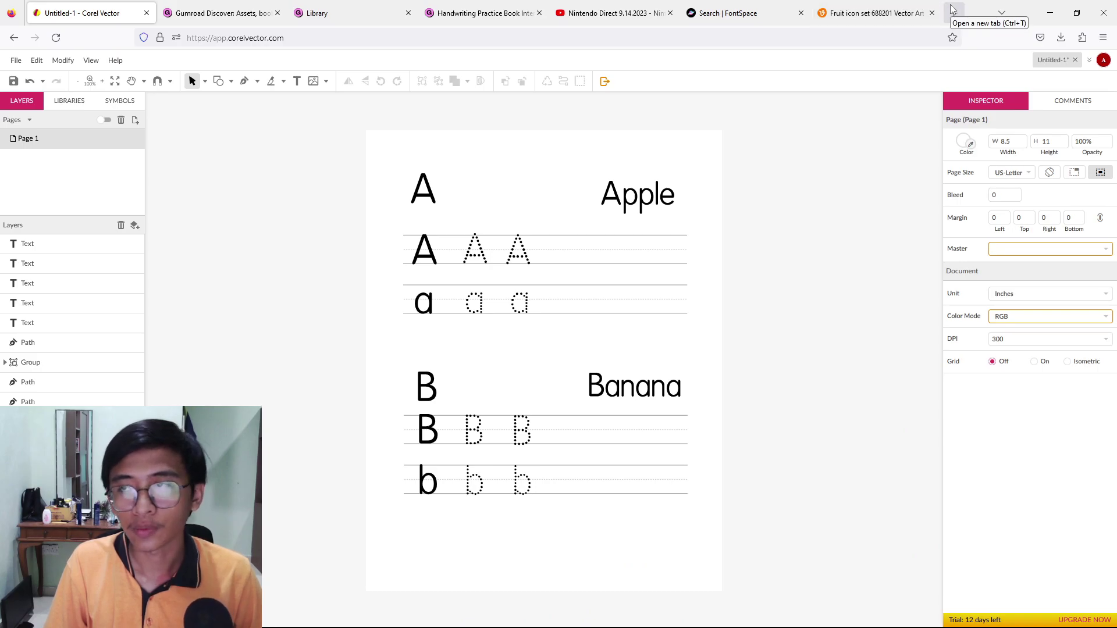
click(952, 10)
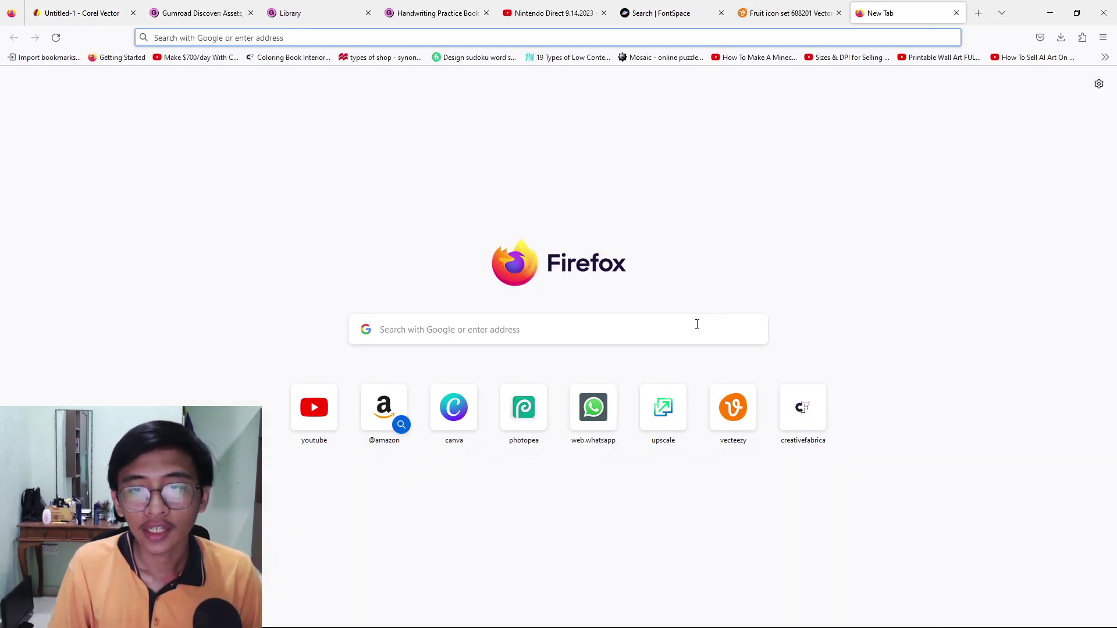
click(632, 338)
text(eps )
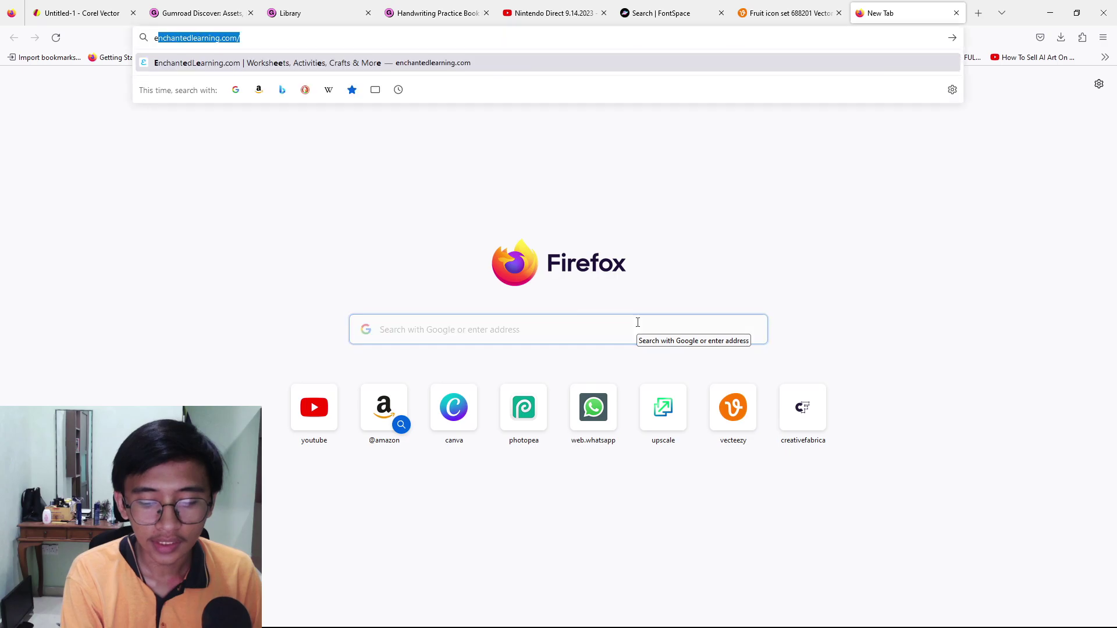
text(to svg)
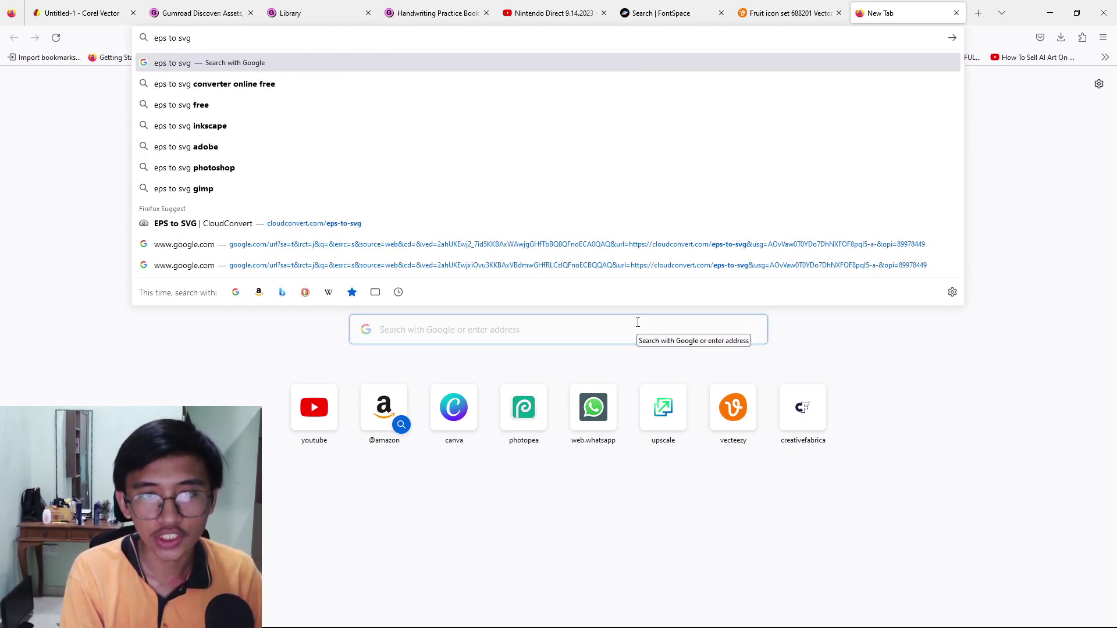
key(Return)
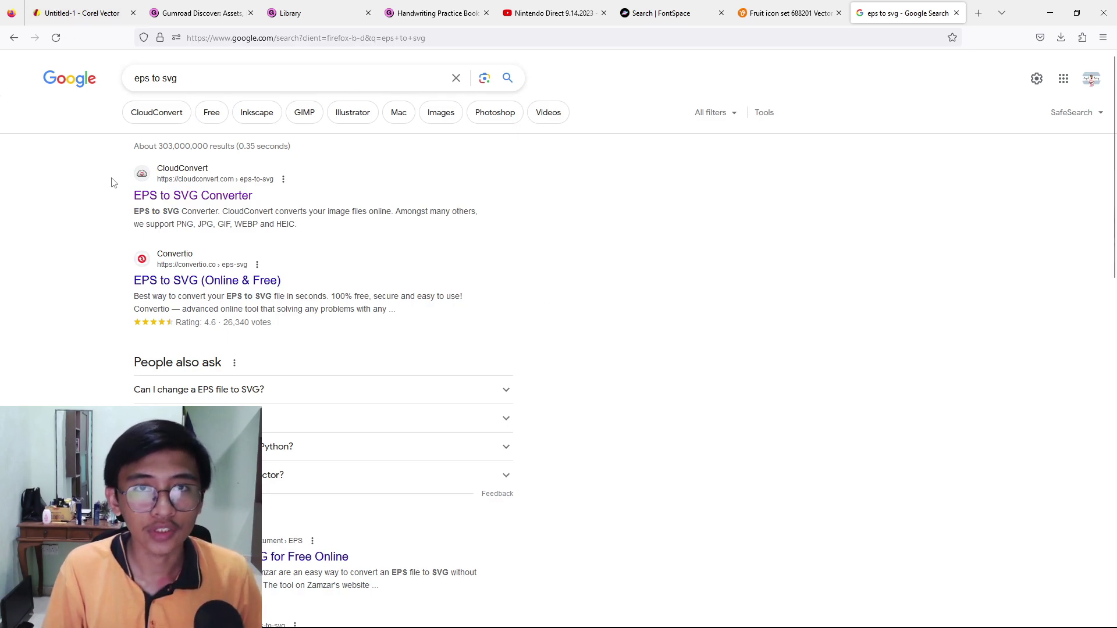
click(180, 198)
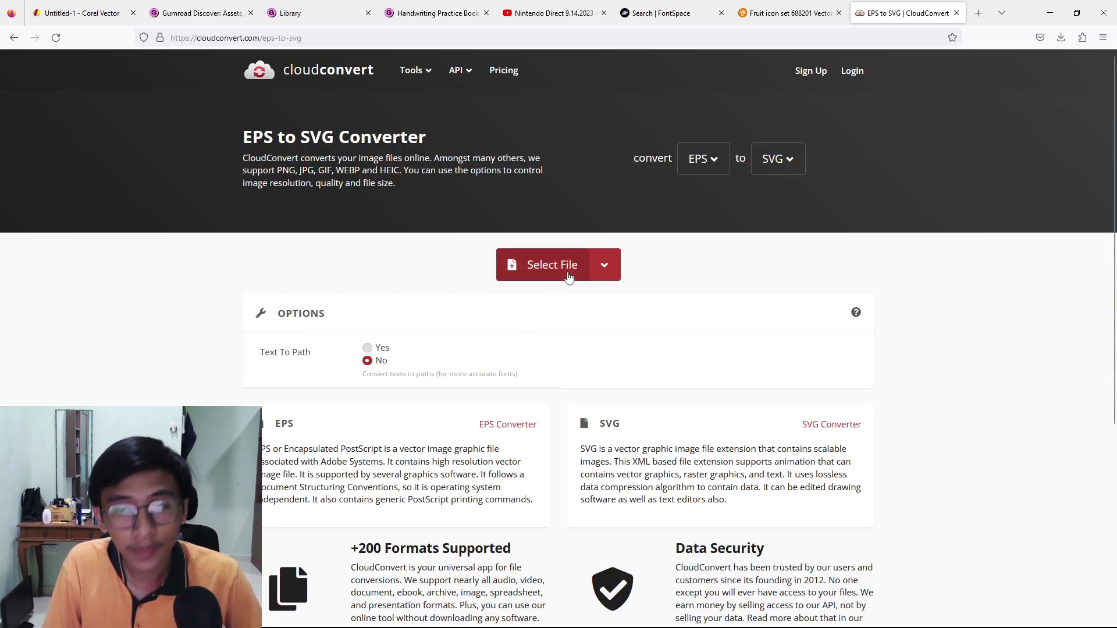
Add the "5 fruit icon" EPS file from Downloads > New folder (3) > New folder to the converter
click(541, 275)
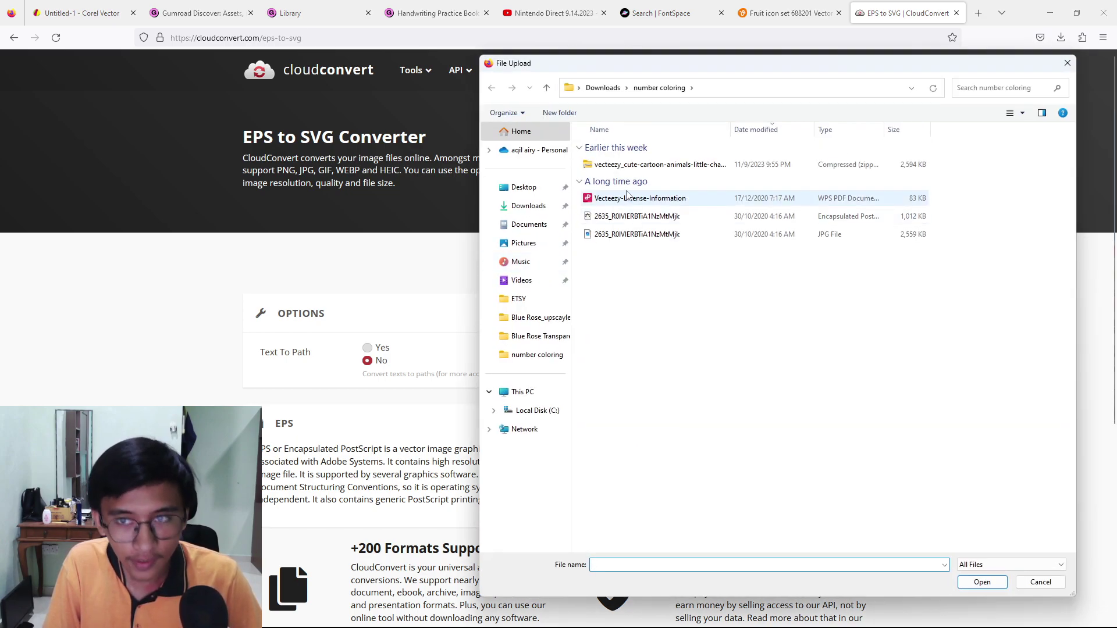
click(604, 88)
scroll(666, 235, up, 1)
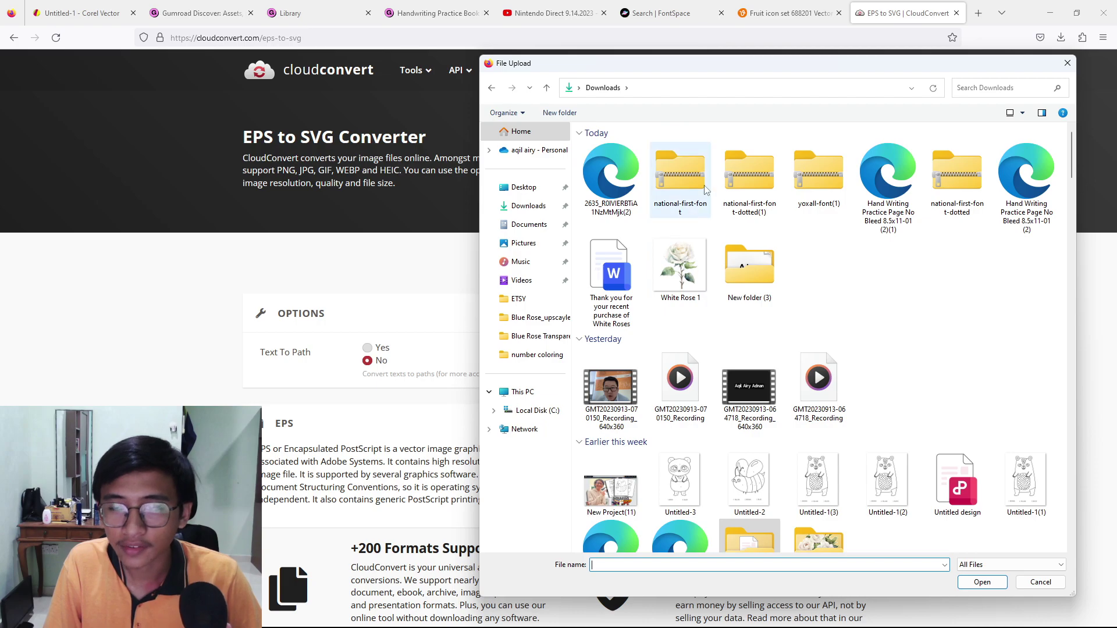
double_click(749, 262)
double_click(612, 217)
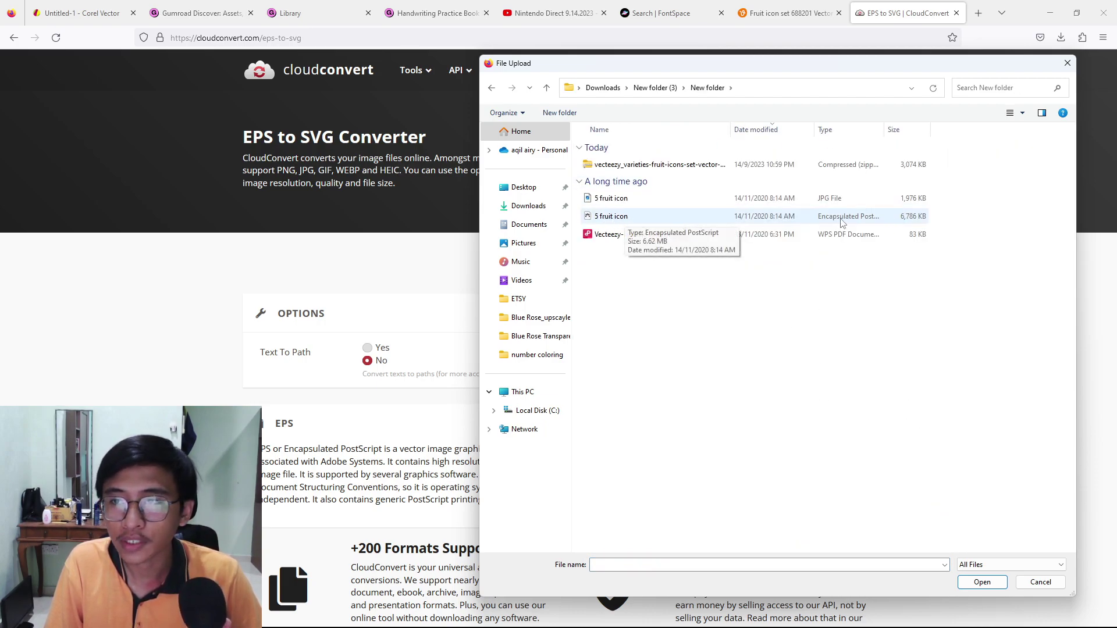
click(627, 222)
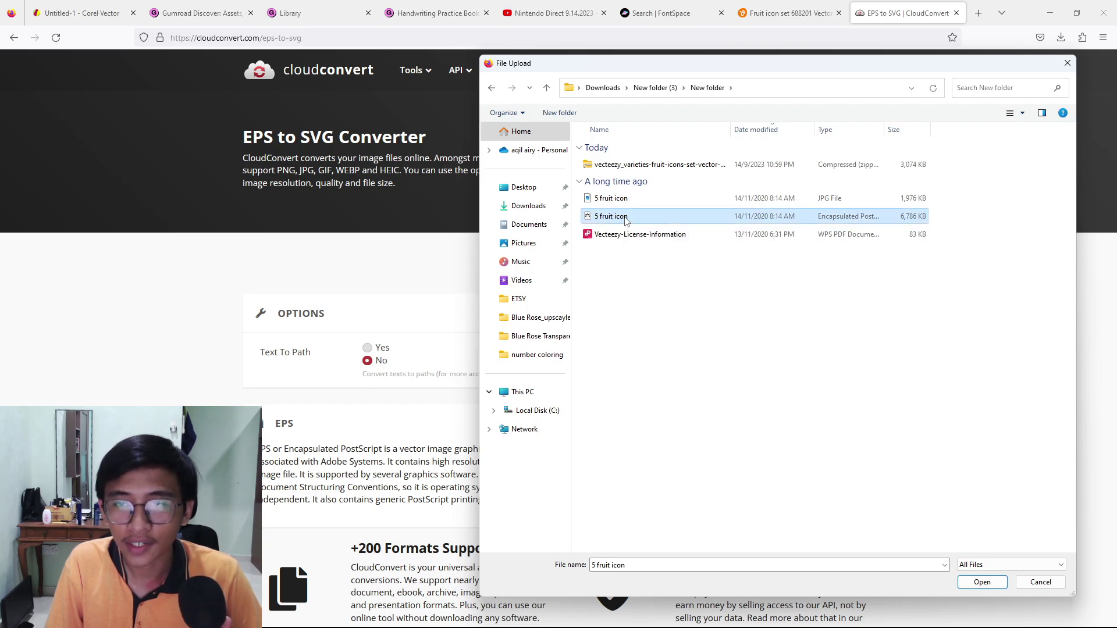
click(983, 583)
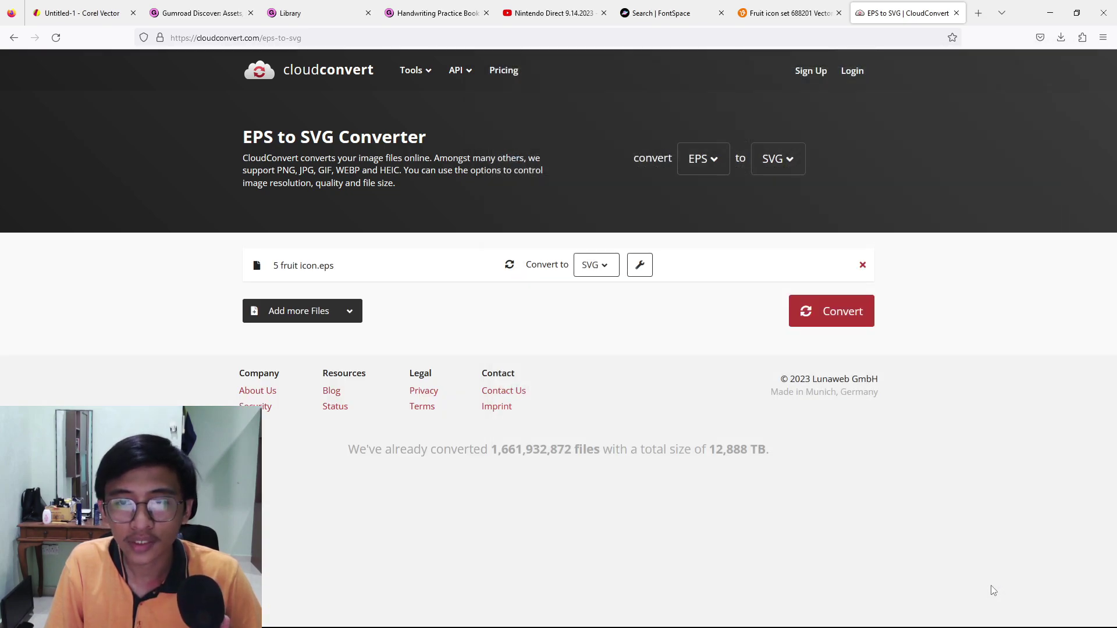
Convert the "5 fruit icon" EPS file to SVG and download the converted file
click(599, 268)
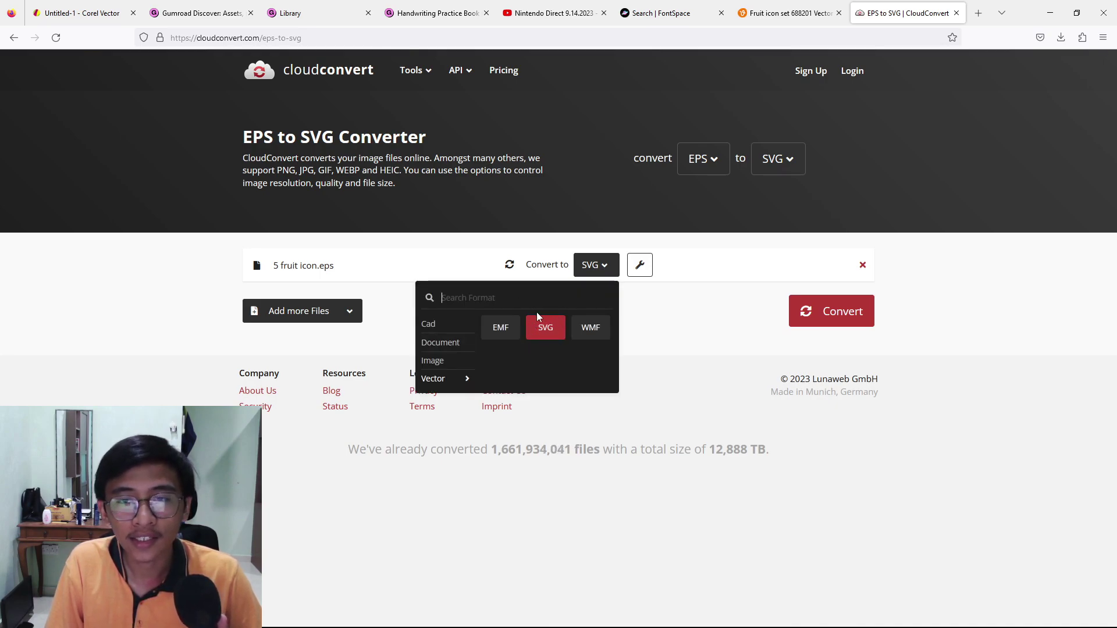
click(605, 263)
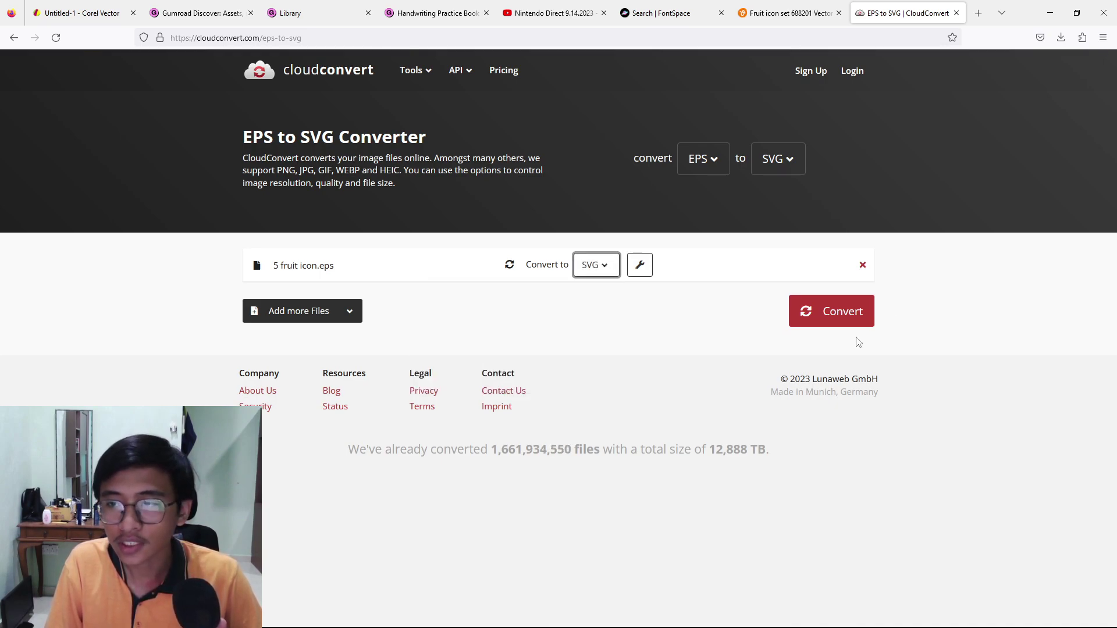
click(831, 314)
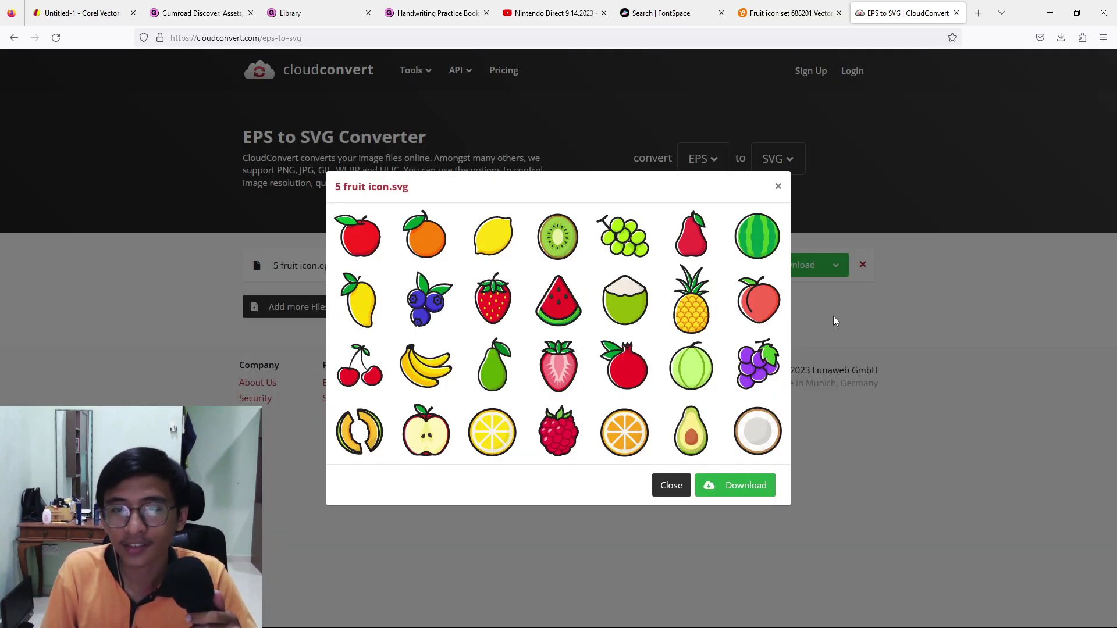
click(727, 490)
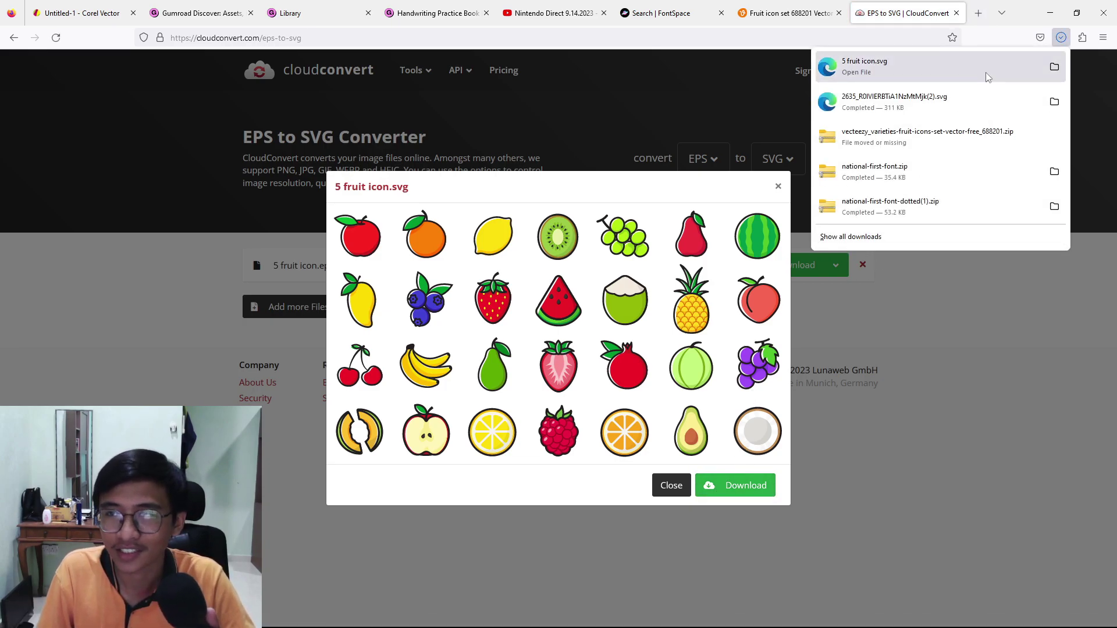
Switch to Corel Vector, add a second page and place the "5 fruit icon" SVG from the Downloads folder on it
click(55, 5)
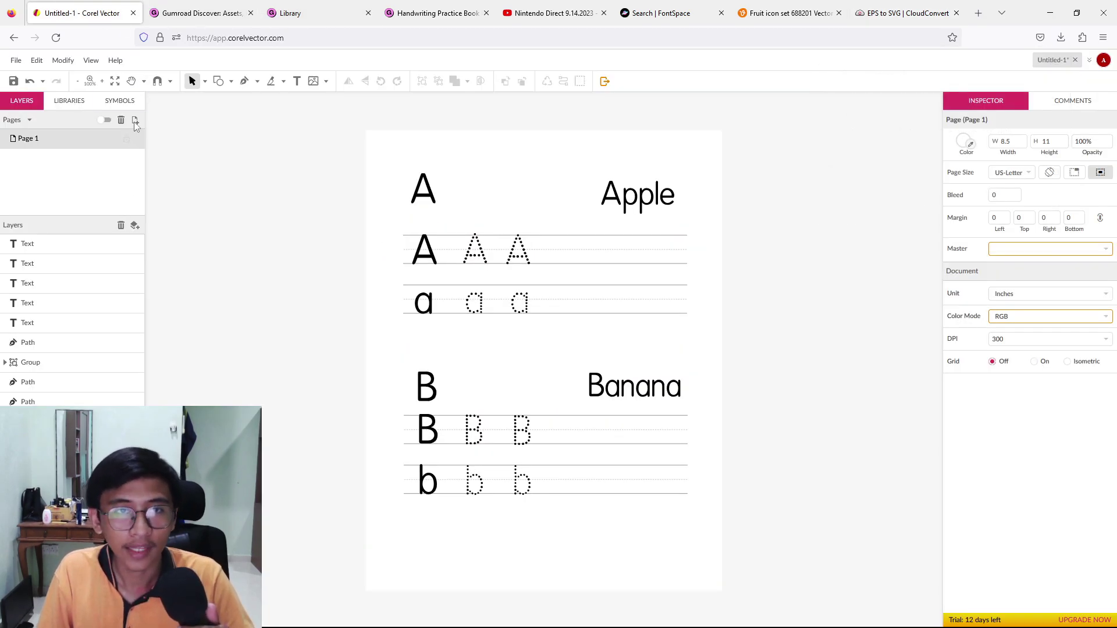
click(135, 122)
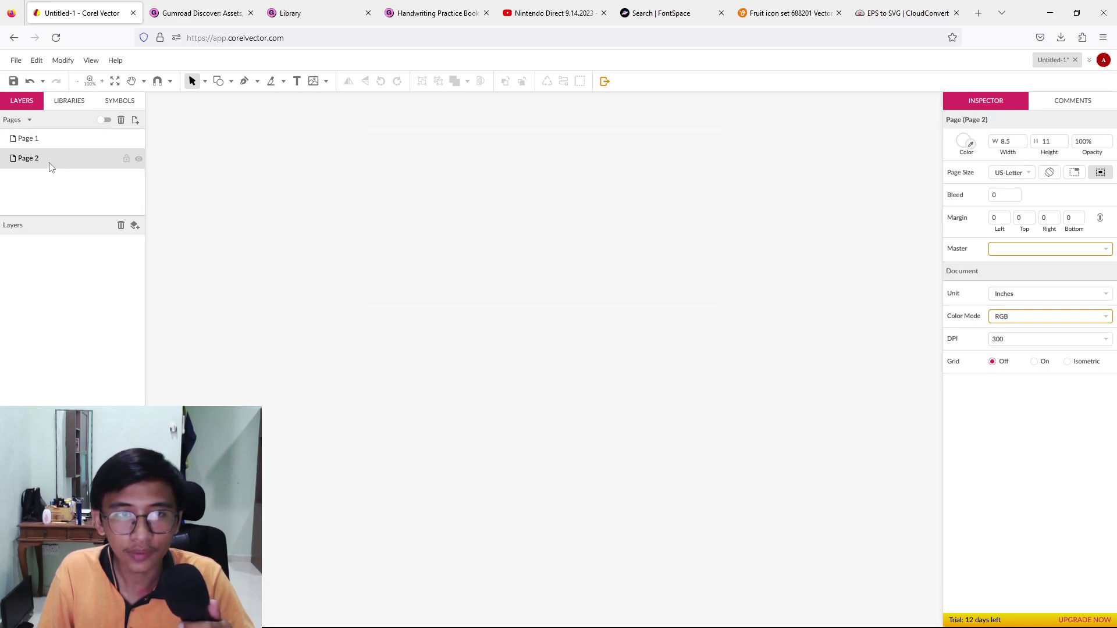
mouse_move(580, 621)
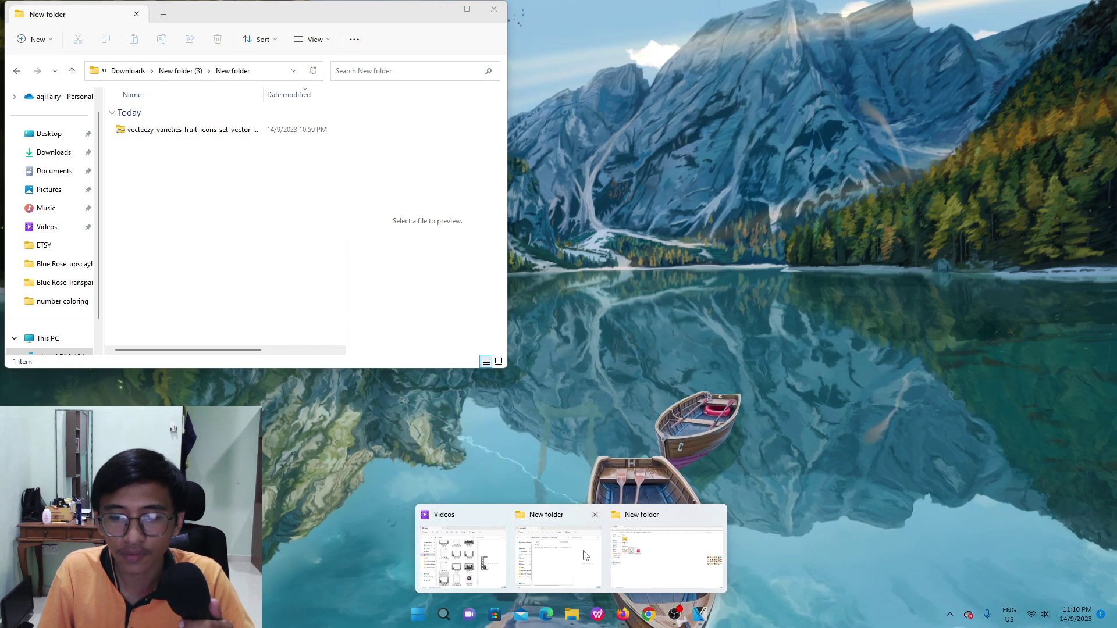
click(654, 556)
drag(194, 15, 952, 51)
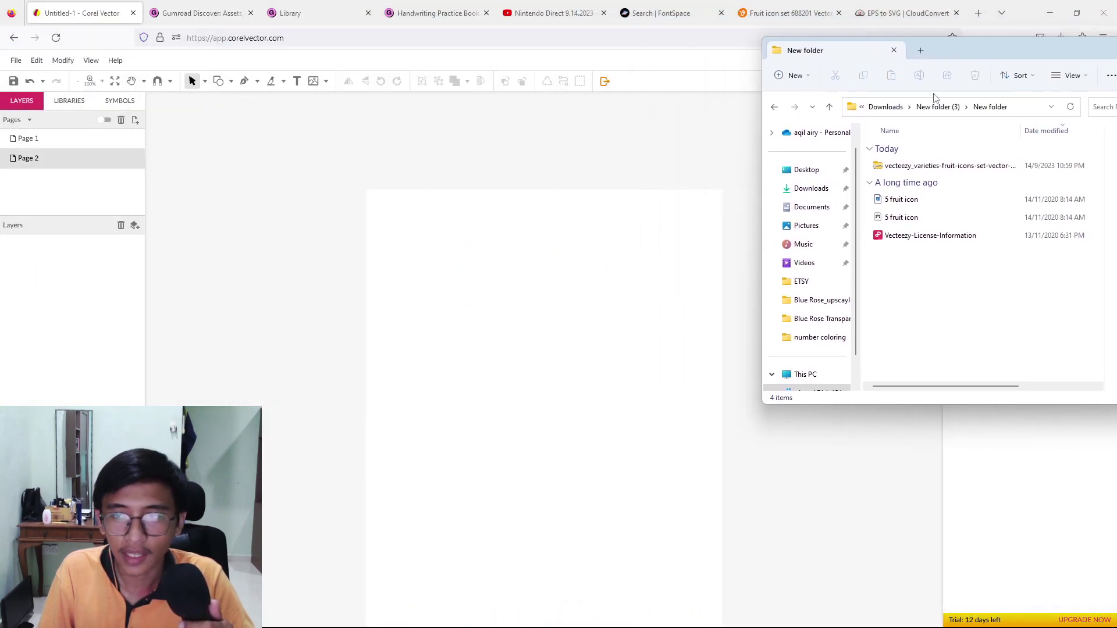
click(811, 188)
click(909, 198)
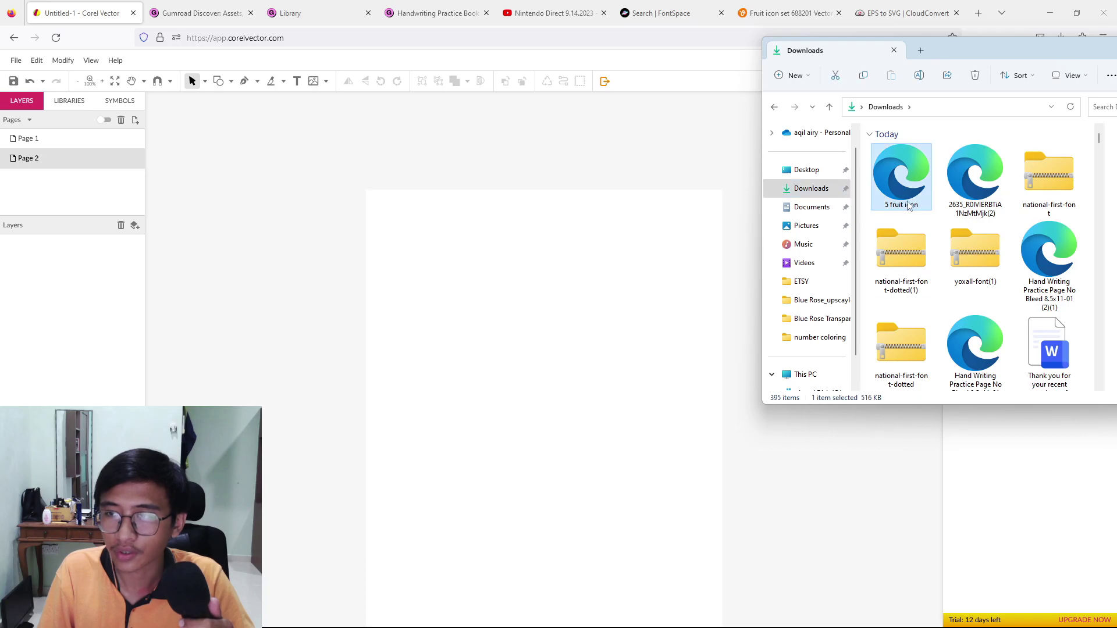
drag(904, 170, 557, 346)
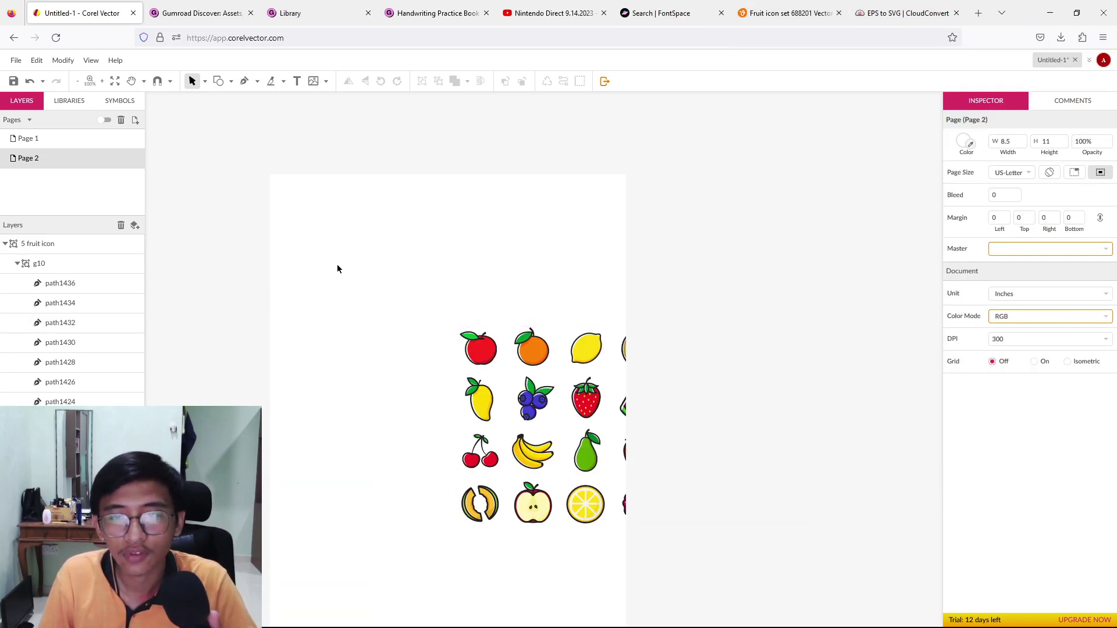
Move the imported fruit icon set toward the upper left of page 2 and ungroup its outer group
drag(322, 255, 923, 551)
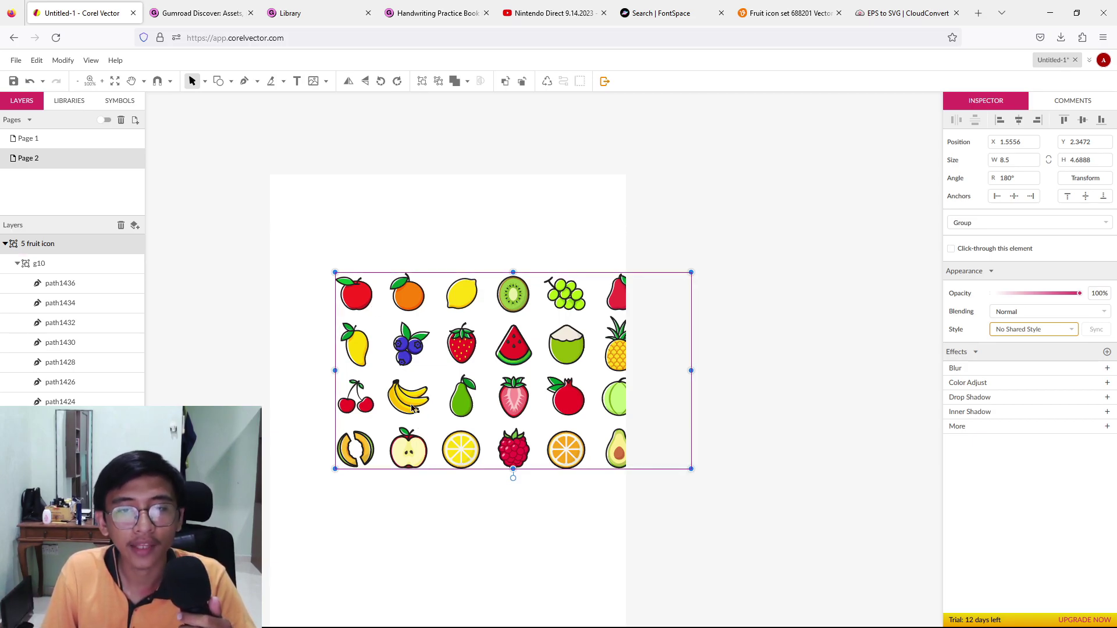
click(390, 238)
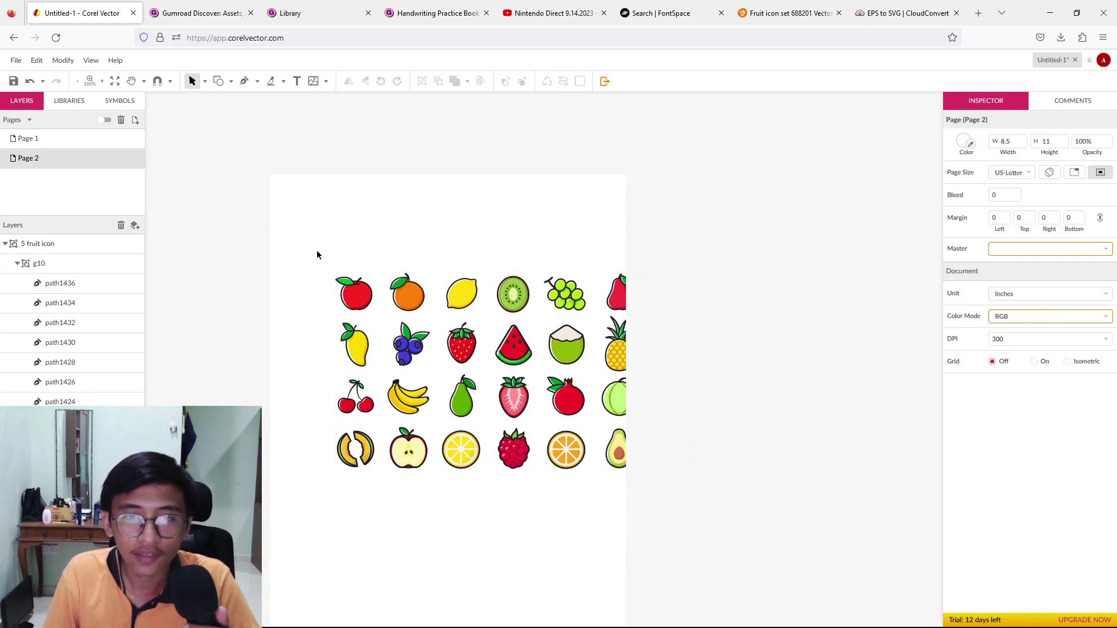
drag(317, 255, 769, 509)
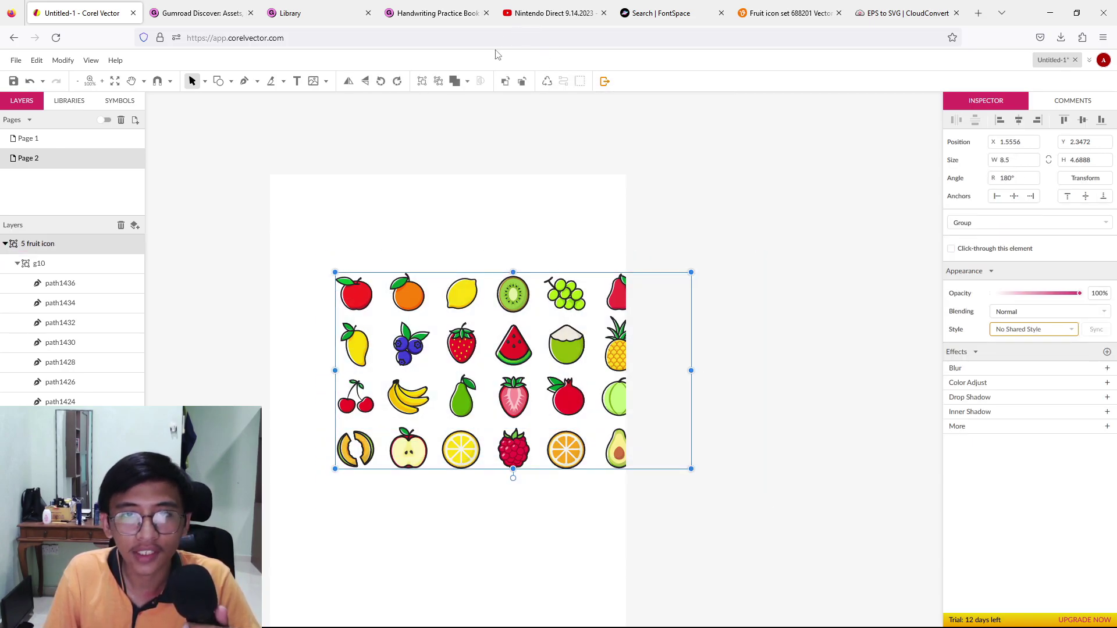
click(438, 82)
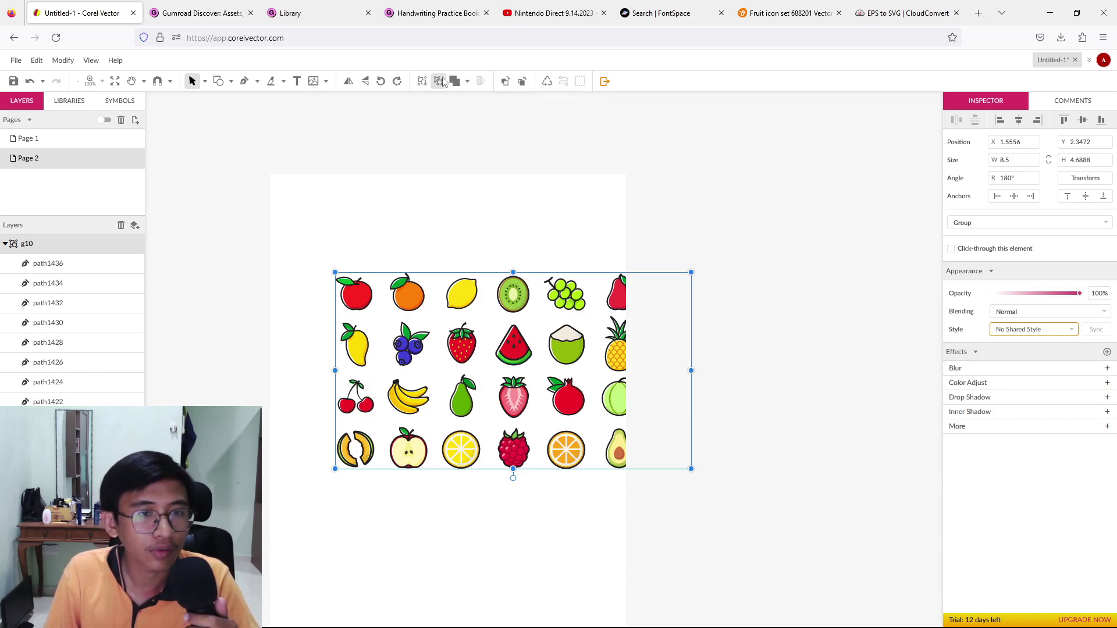
Subselect all paths of the red apple in the first row and move it to the empty area below the fruit grid
click(365, 302)
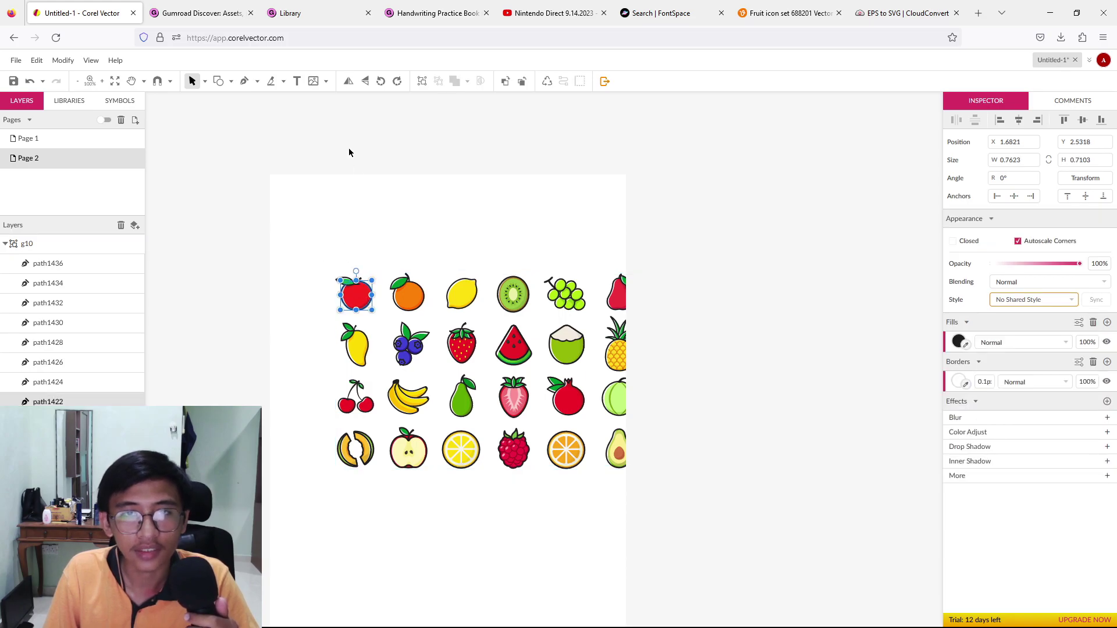
click(320, 264)
drag(321, 264, 385, 323)
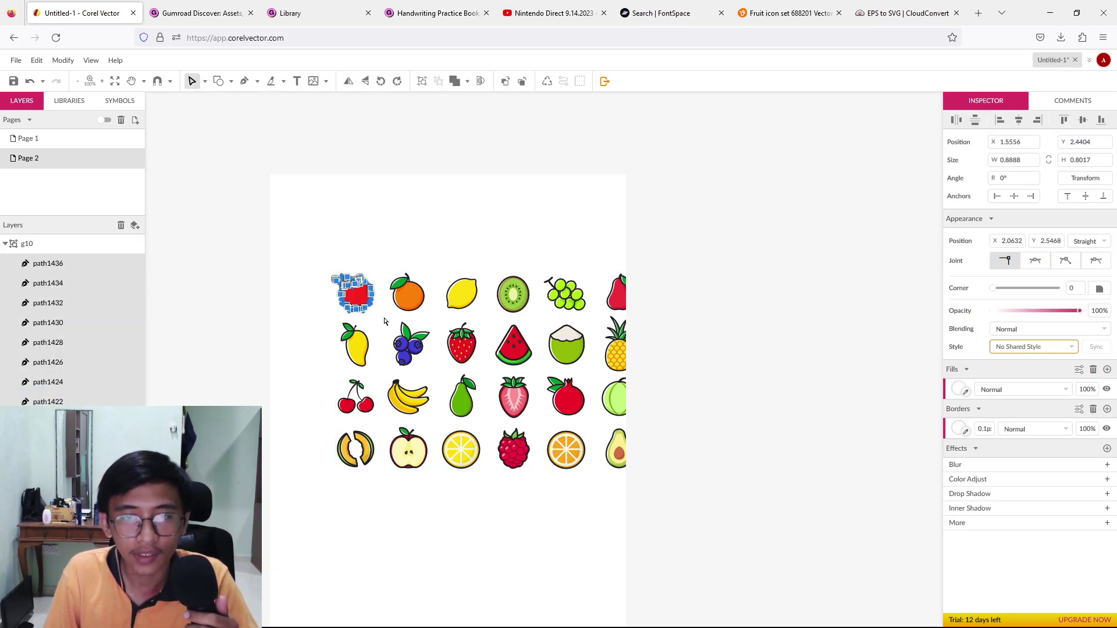
click(424, 266)
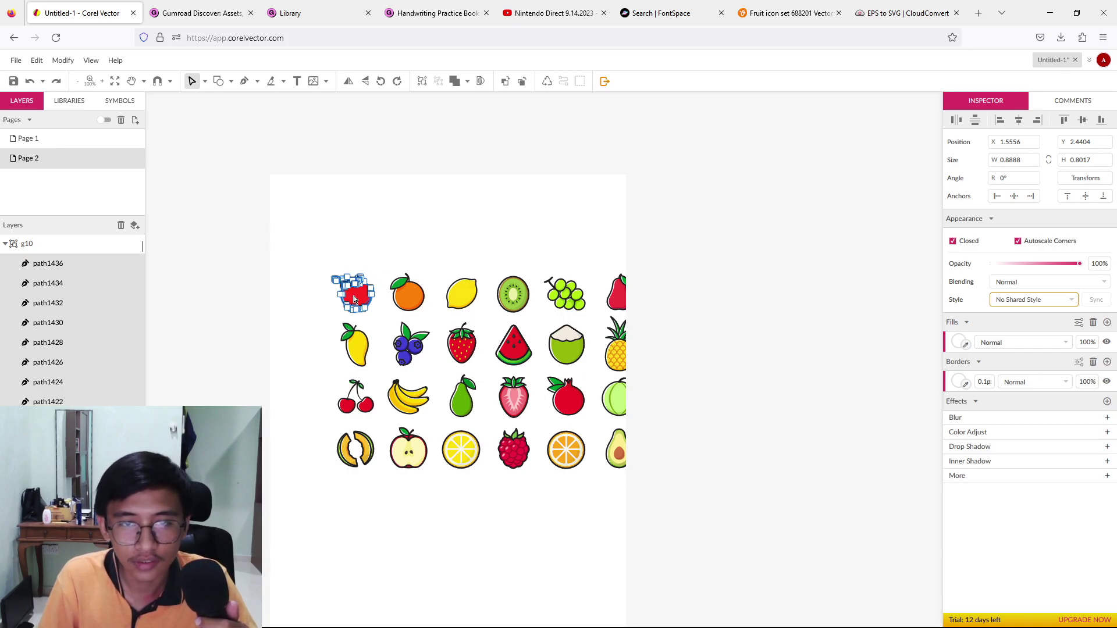
click(204, 81)
click(229, 100)
drag(359, 300, 367, 554)
click(410, 507)
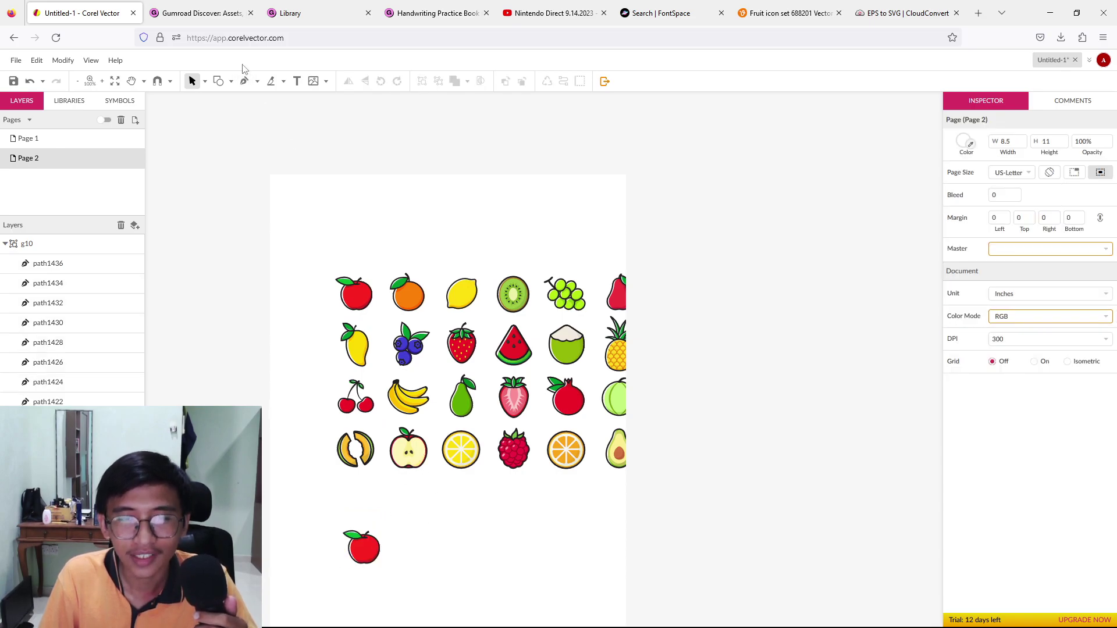
Subselect all paths of the banana bunch and move it below the fruit grid, beside the apple
click(204, 82)
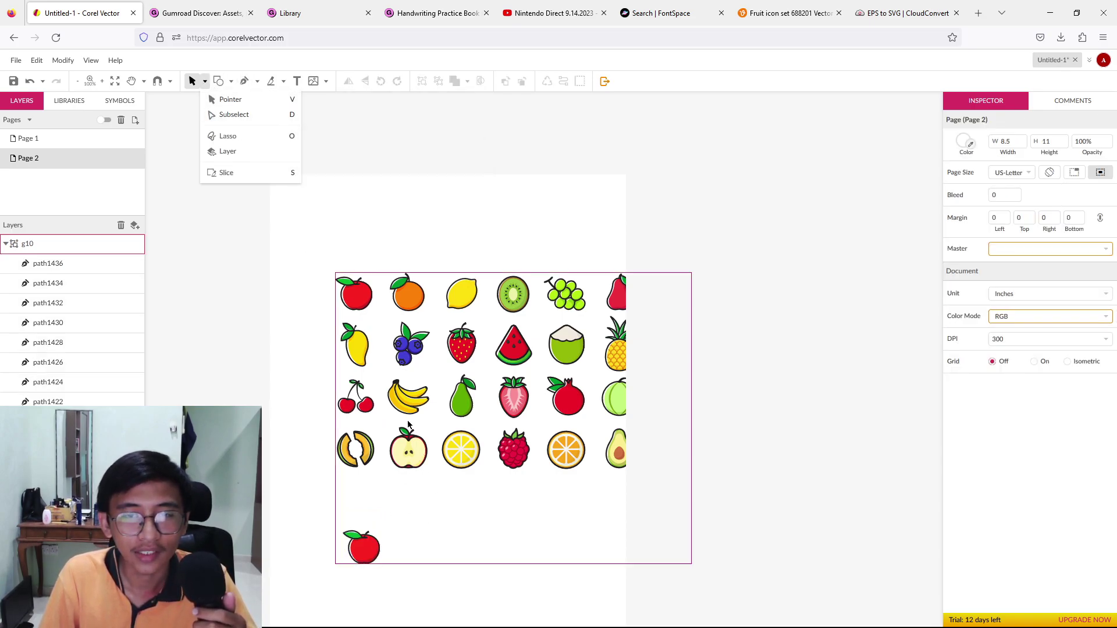
click(250, 115)
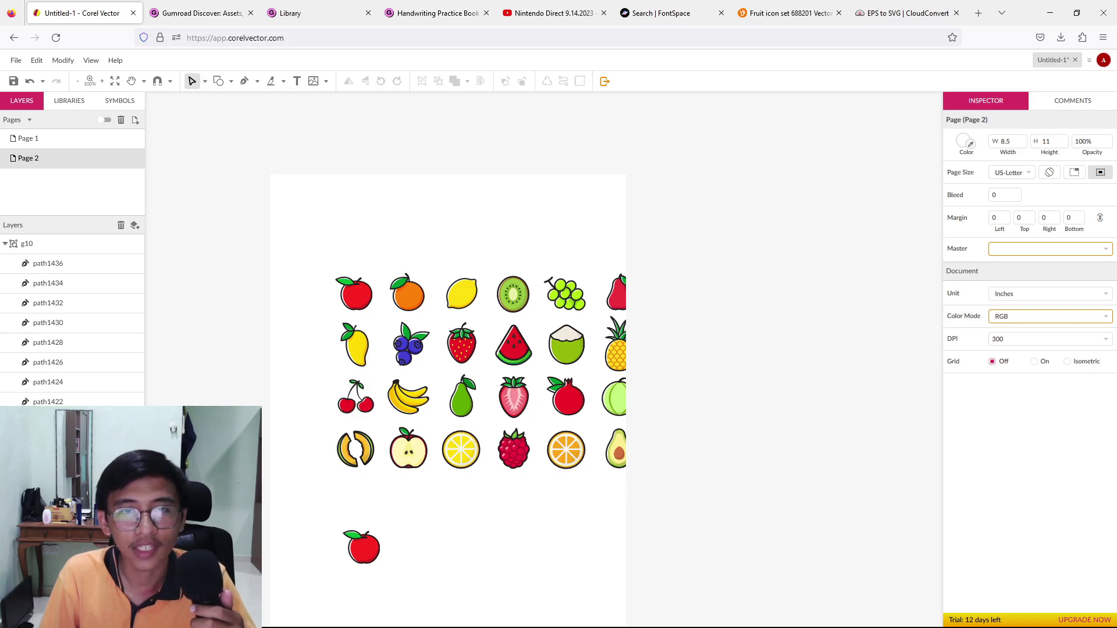
mouse_move(663, 614)
drag(377, 373, 442, 427)
click(205, 82)
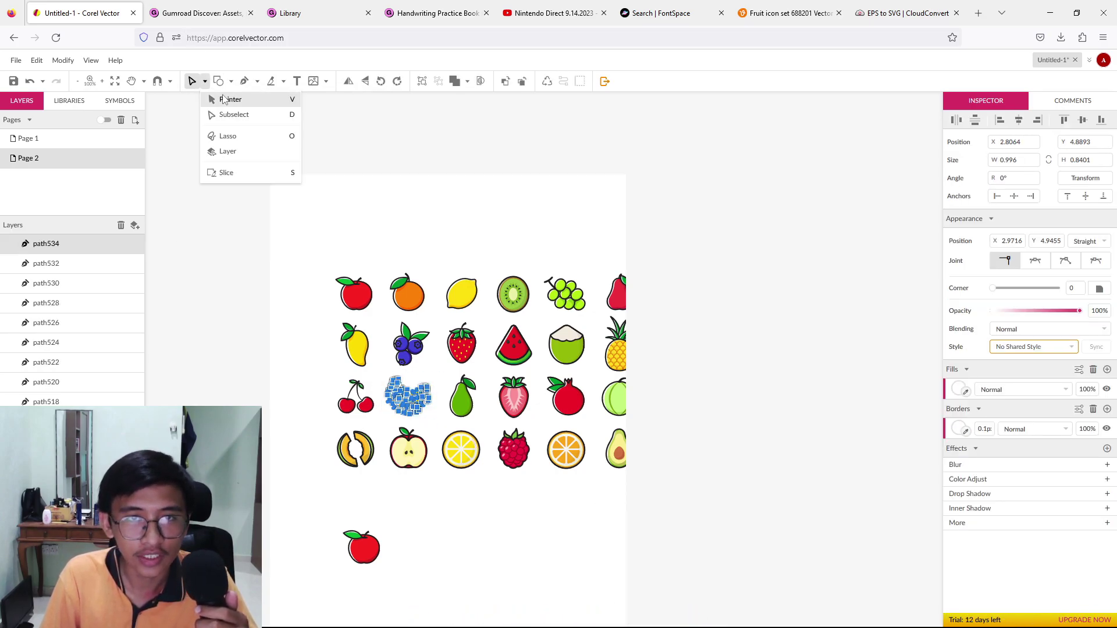
click(228, 100)
drag(406, 397, 438, 547)
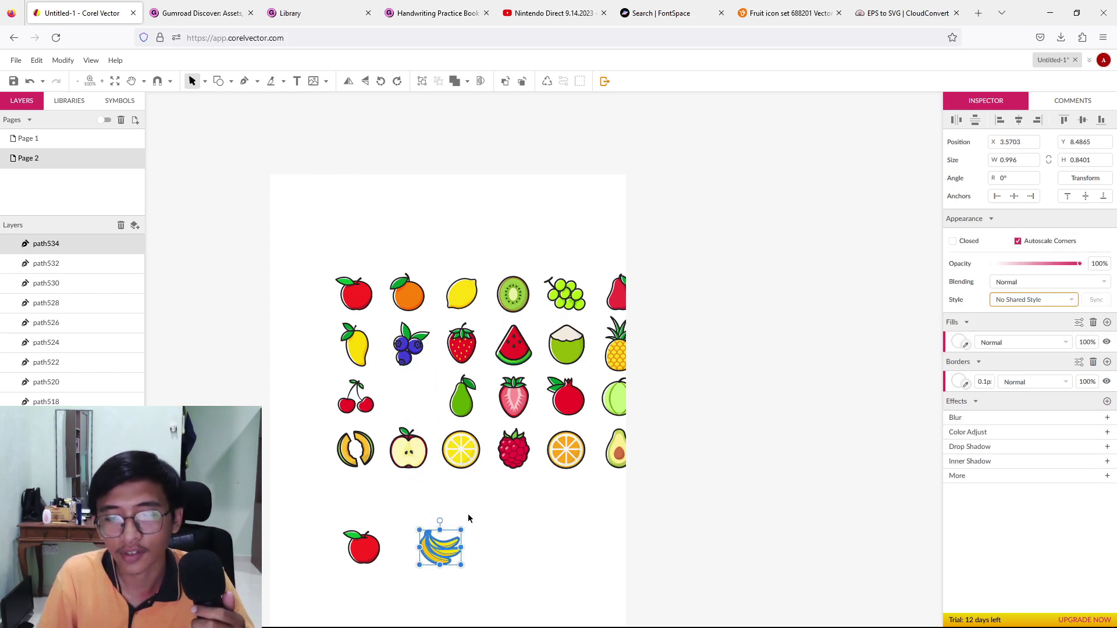
click(781, 398)
Delete the unused fruit icons from page 2, keeping only one apple and the banana bunch
drag(292, 249, 678, 480)
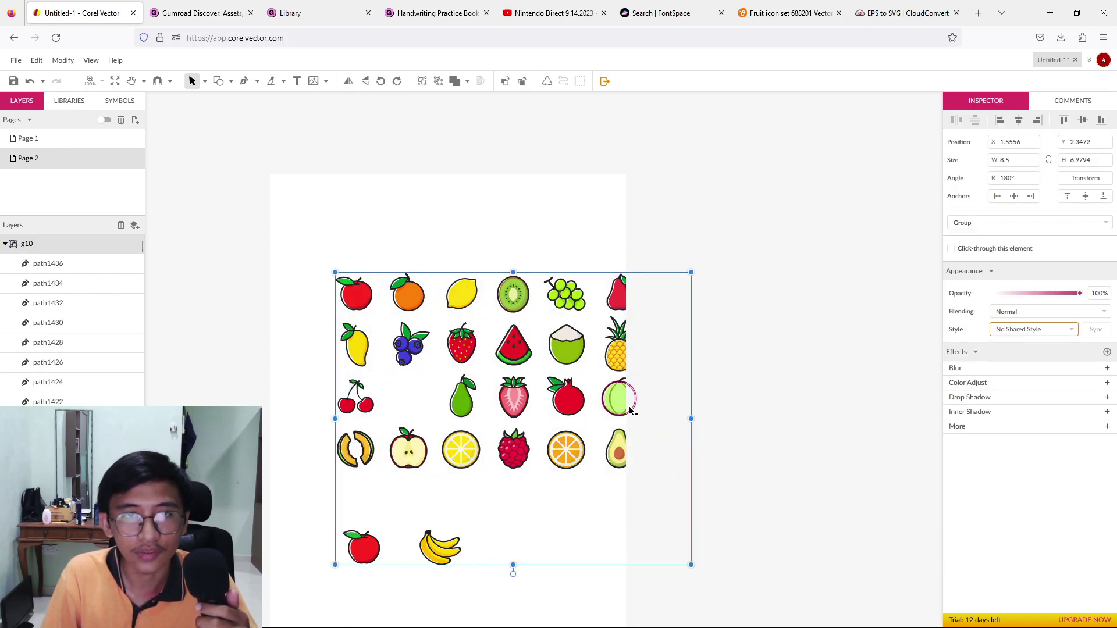
key(Delete)
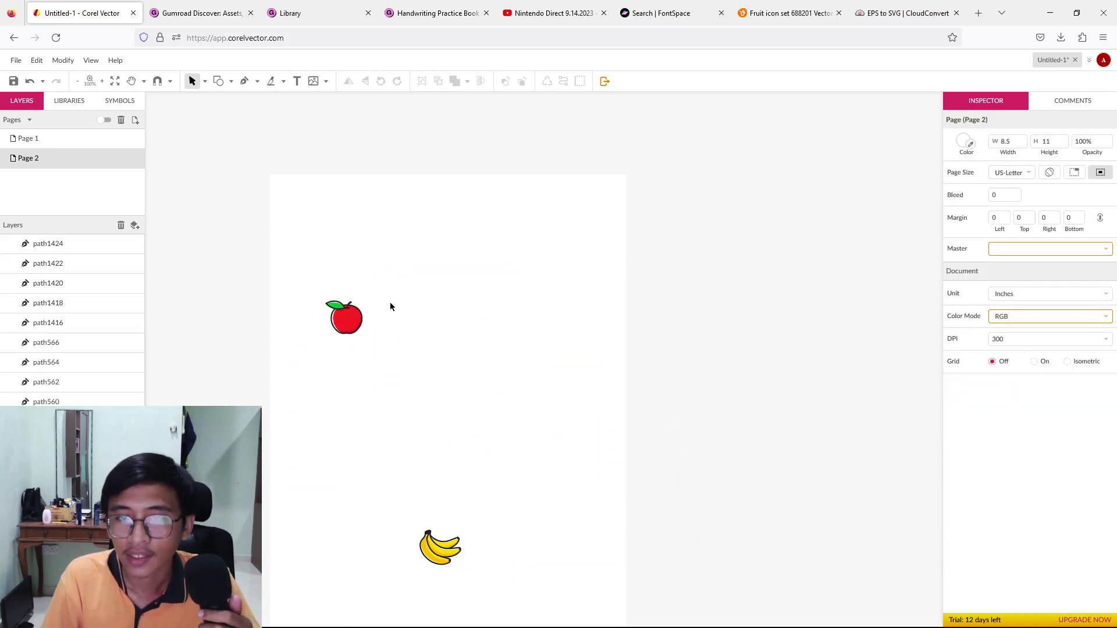
Subselect all of the apple's paths and set their border to a solid black color fill, #000000
click(351, 325)
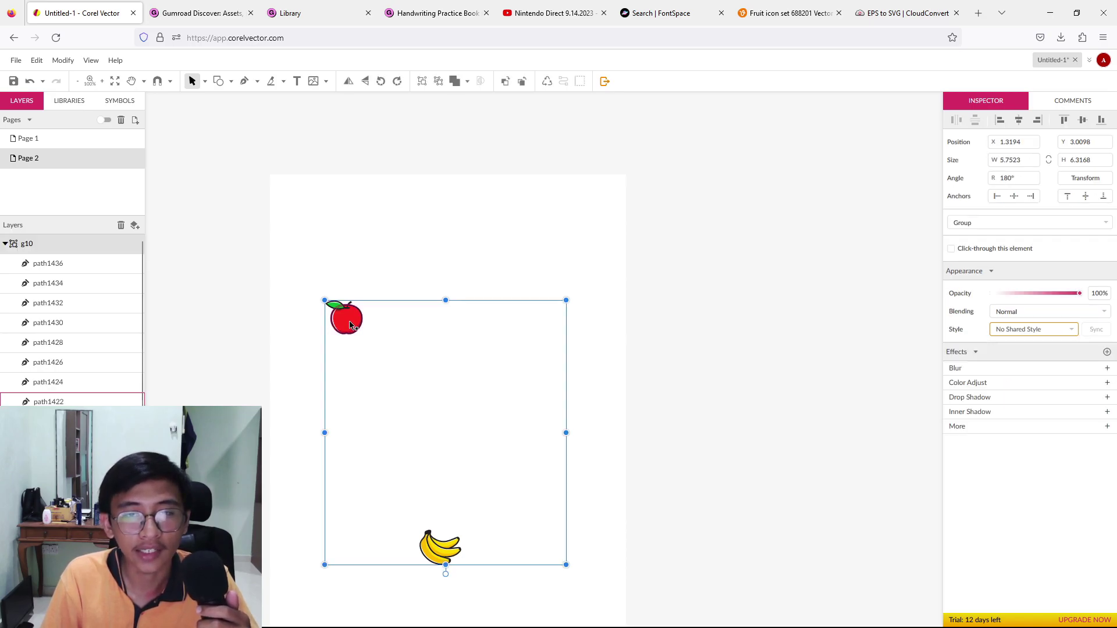
click(284, 306)
drag(284, 264, 410, 349)
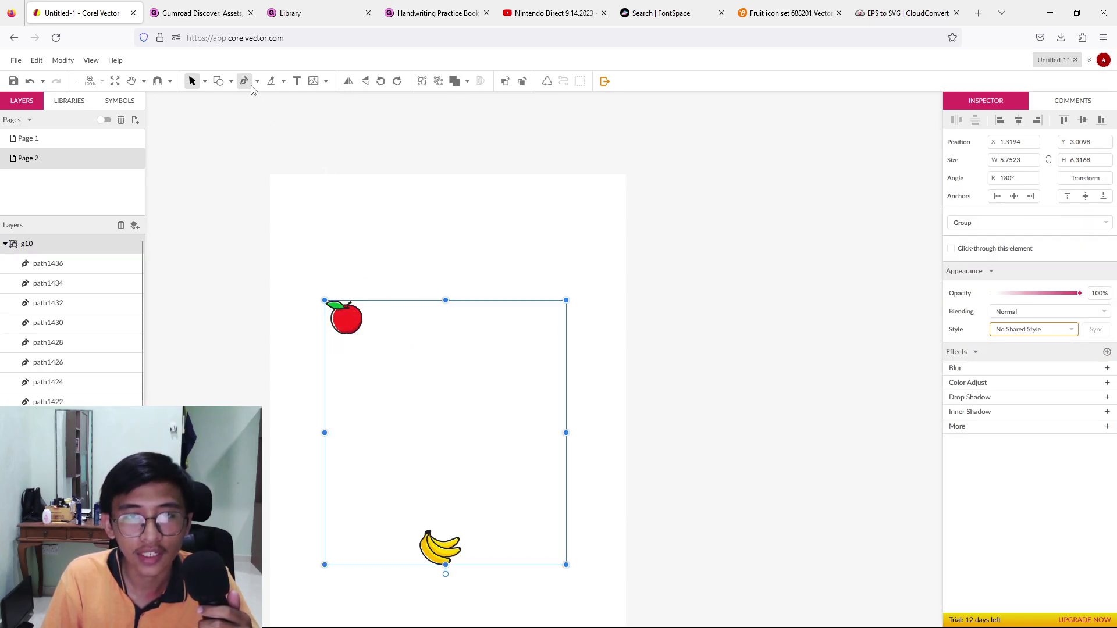
click(204, 82)
click(230, 113)
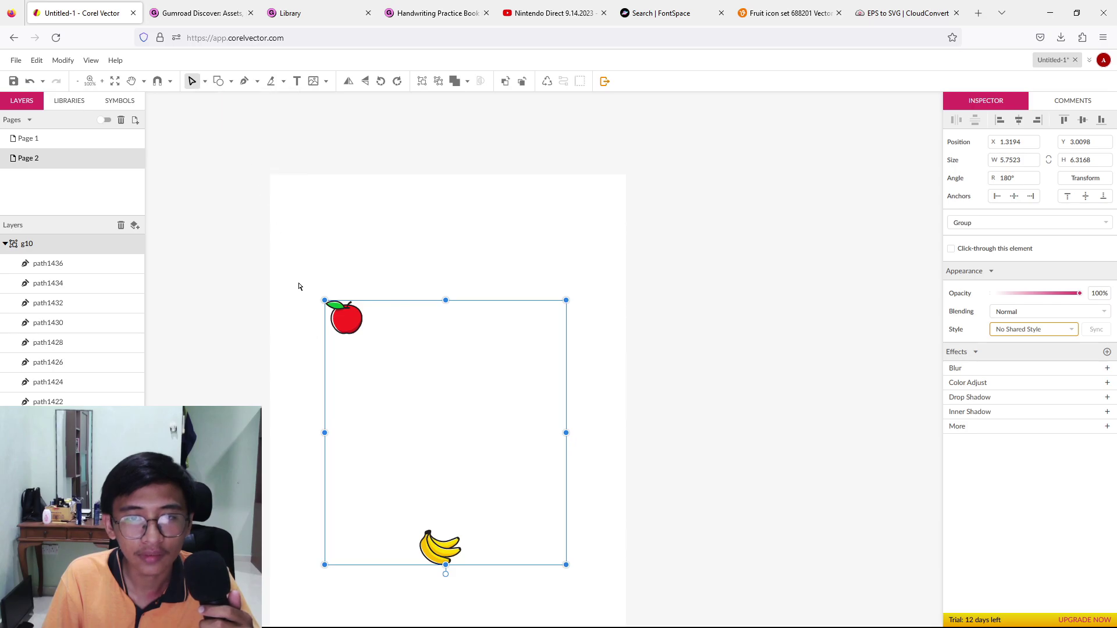
click(289, 287)
drag(296, 271, 404, 371)
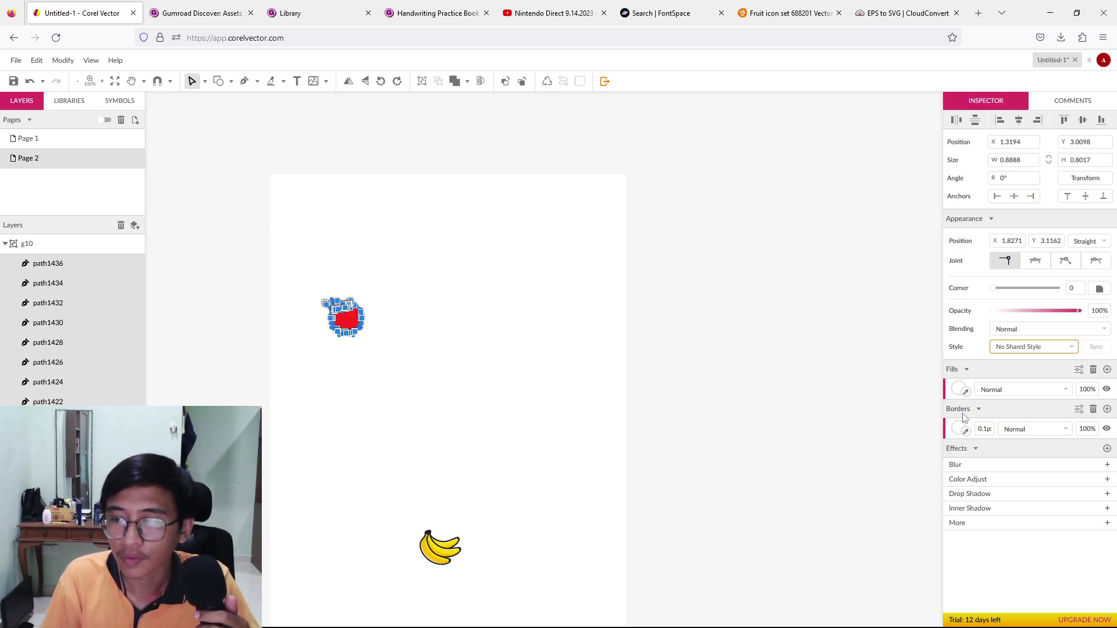
click(960, 430)
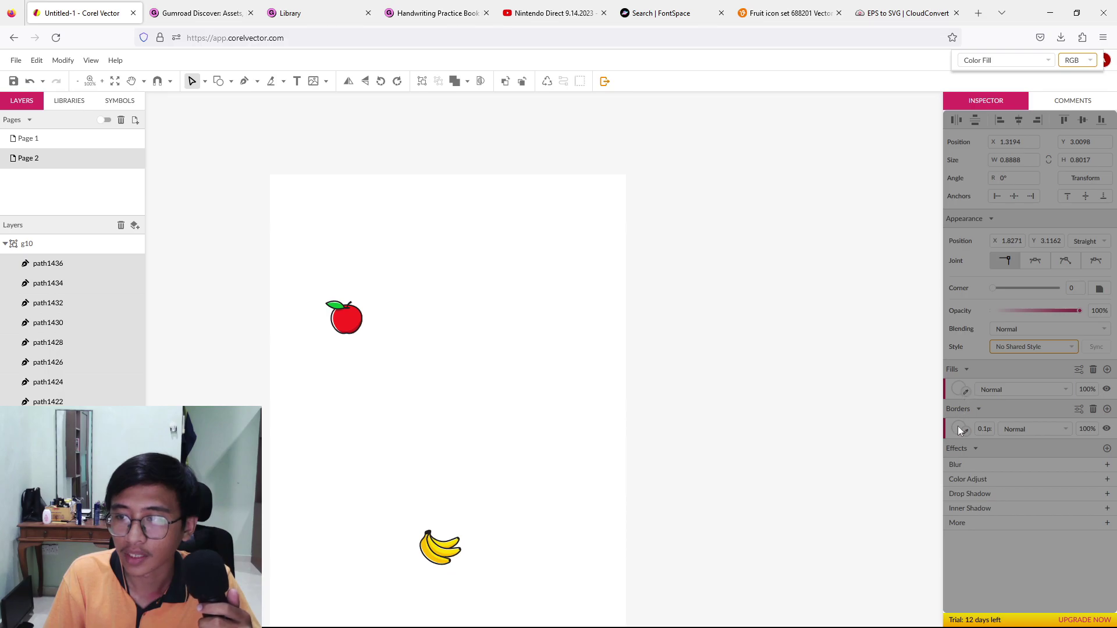
click(960, 429)
click(959, 429)
click(959, 429)
click(960, 430)
click(975, 449)
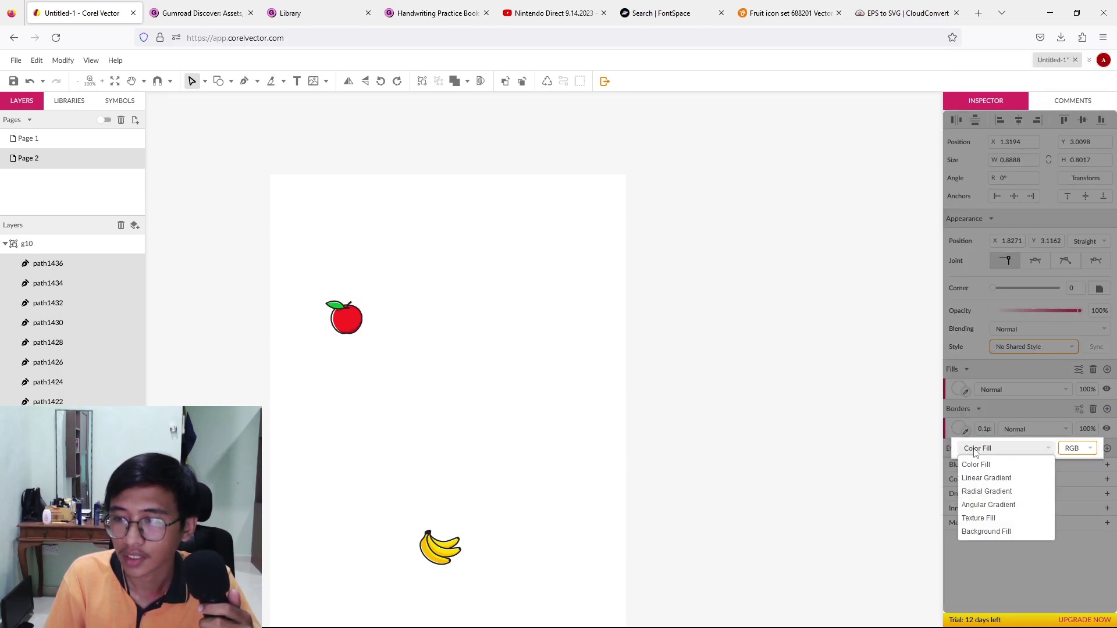
key(Down)
key(Return)
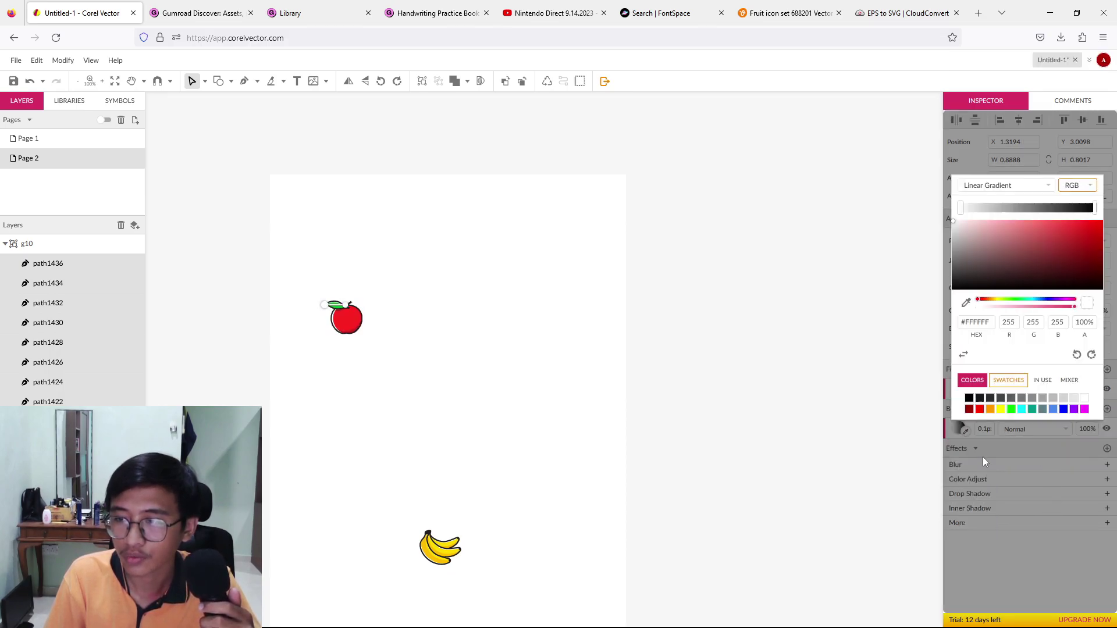
click(992, 186)
click(983, 197)
click(957, 259)
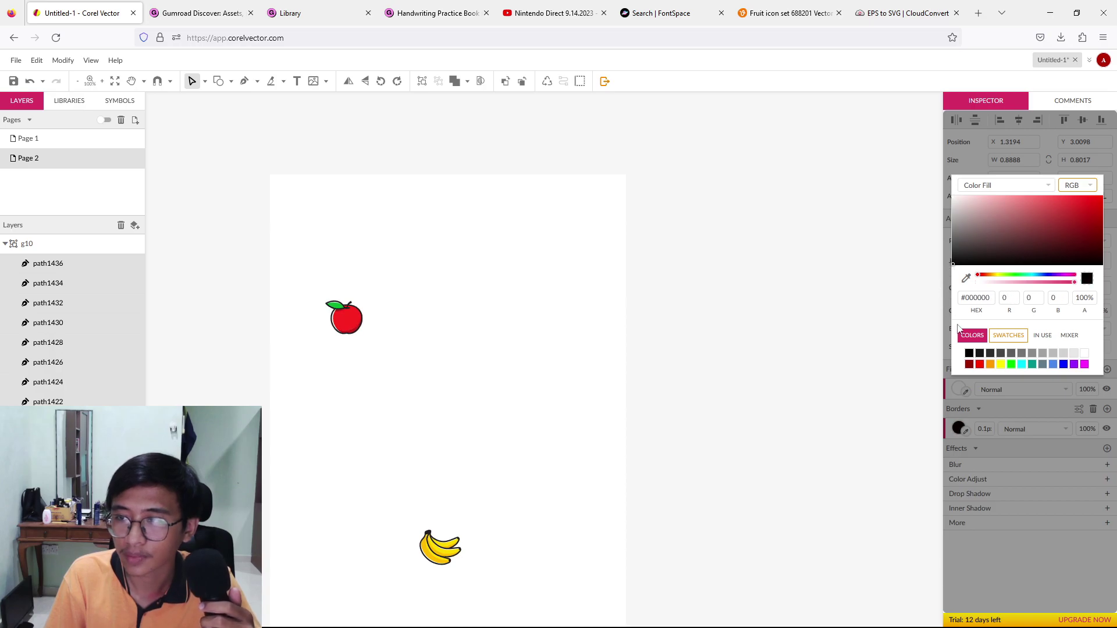
Set the border width of the apple's paths to 3 px and their fill to white, #FFFFFF
click(966, 425)
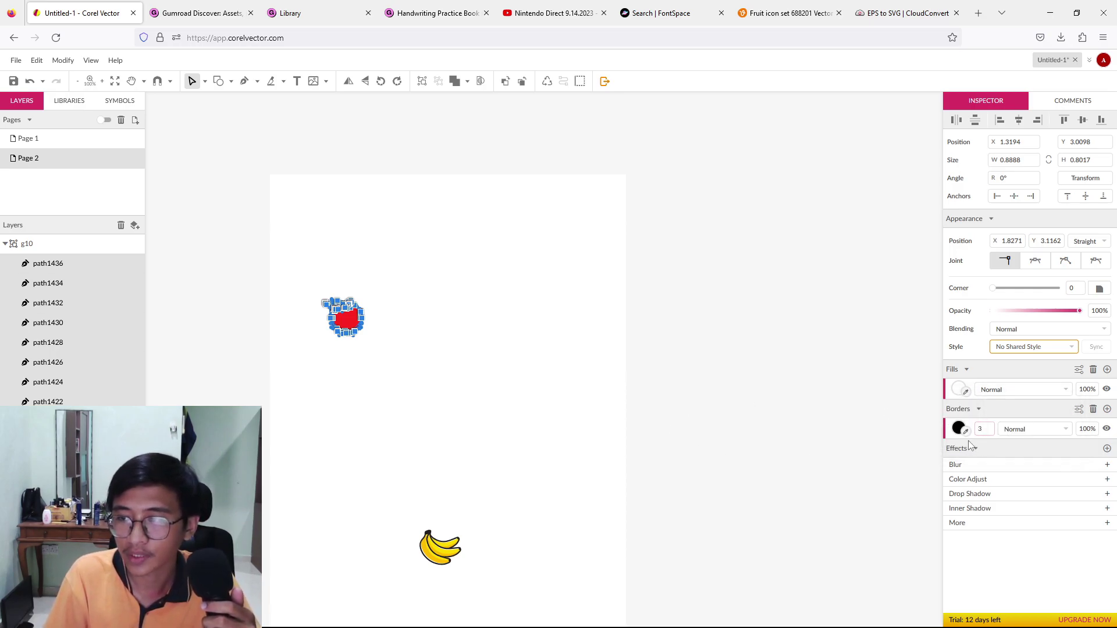
click(405, 383)
drag(293, 262, 388, 368)
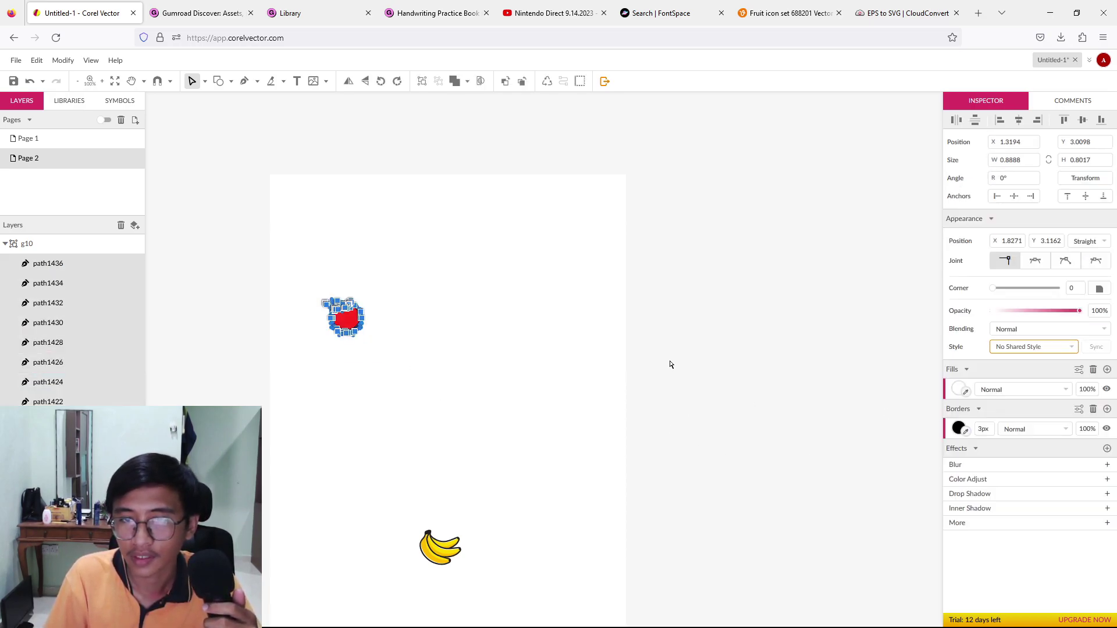
click(964, 392)
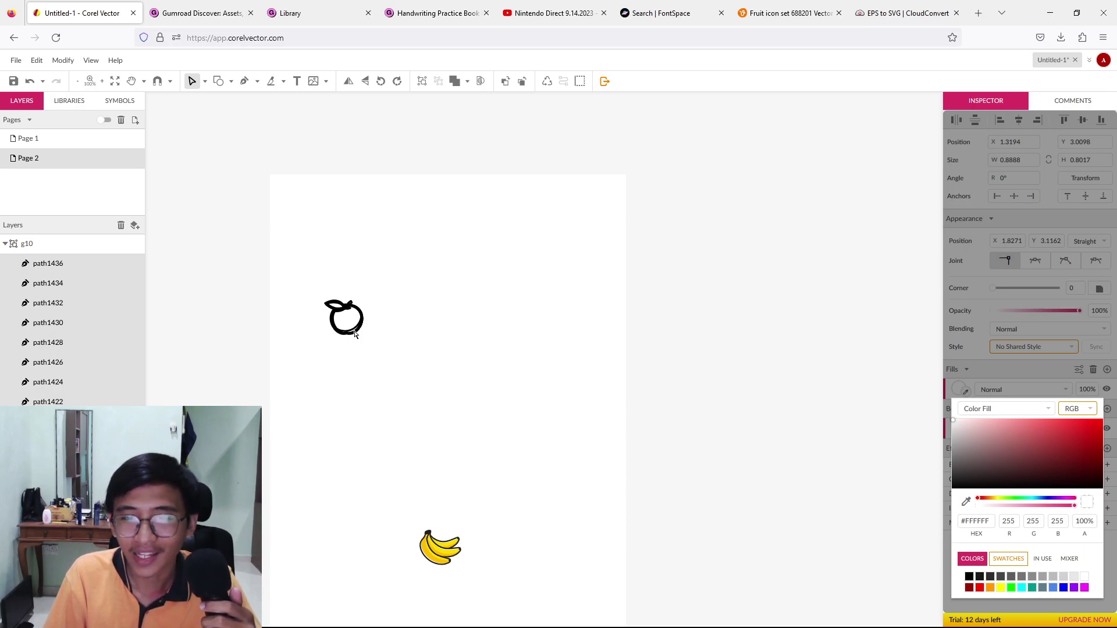
Move the banana bunch up beside the apple on page 2 and style both fruits with white fill and 2 px black borders
click(938, 399)
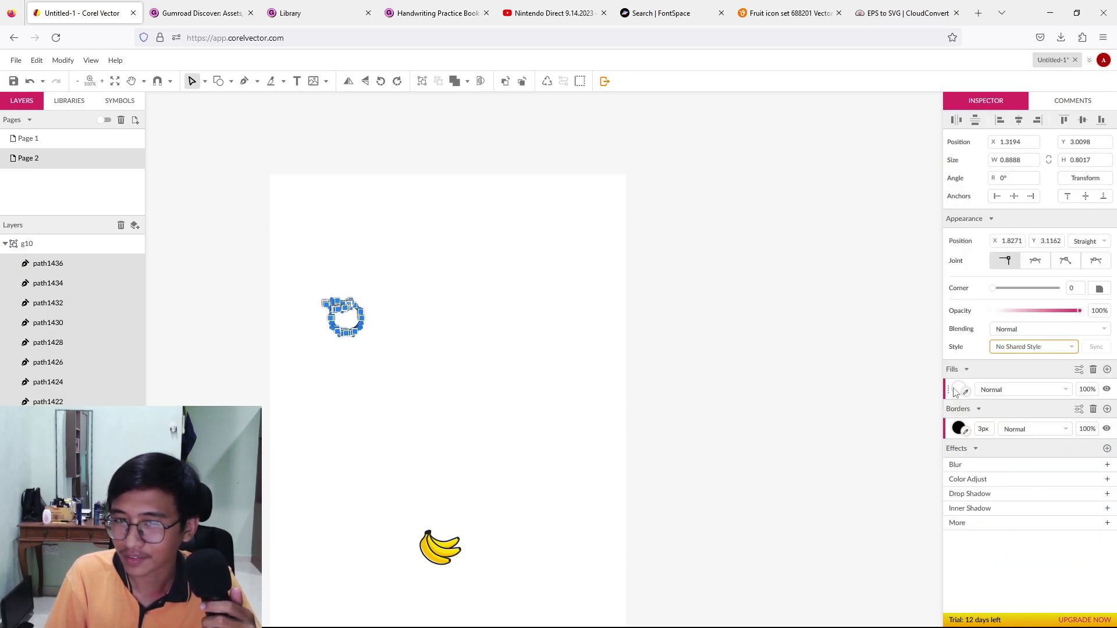
click(639, 370)
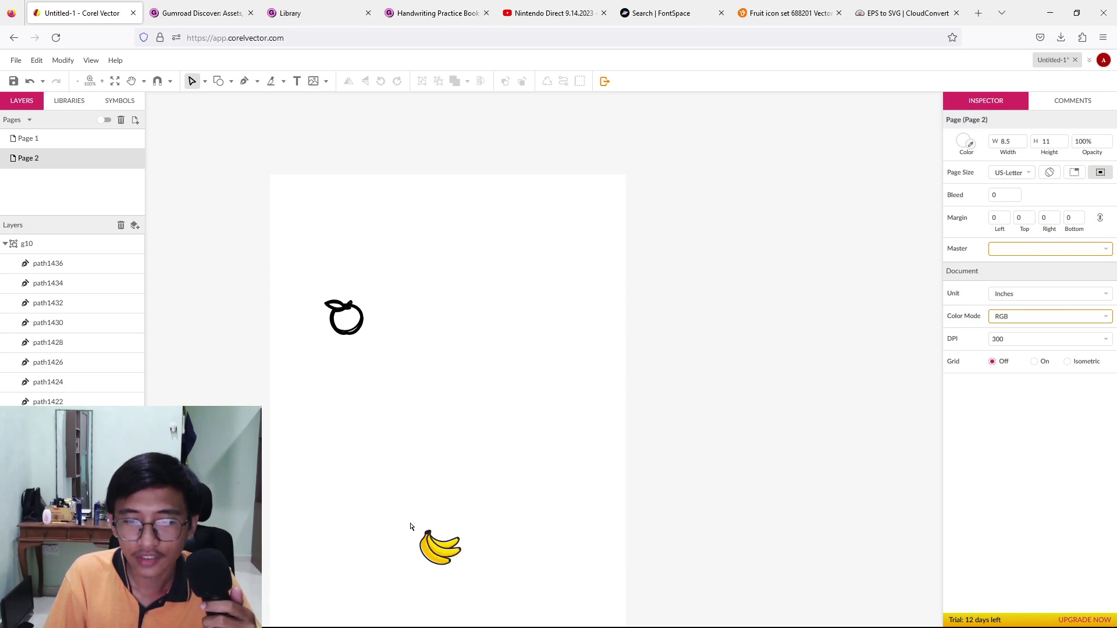
drag(411, 524, 490, 361)
click(205, 81)
click(218, 96)
click(395, 289)
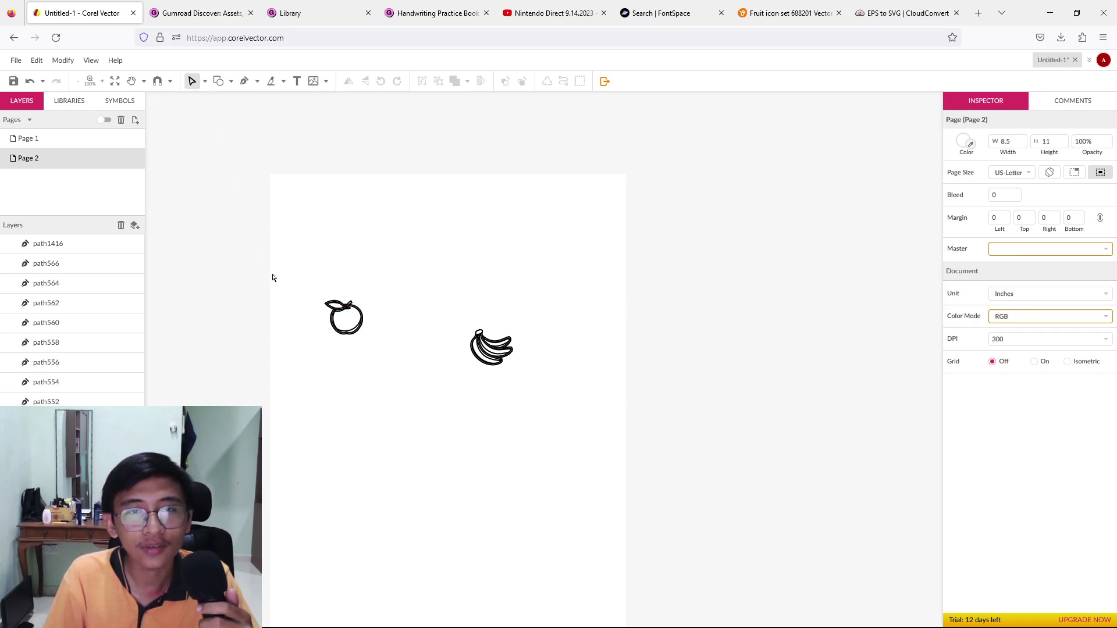
Copy all of the apple's paths from page 2 onto page 1 and place the enlarged apple just before the word Apple
drag(314, 269, 399, 391)
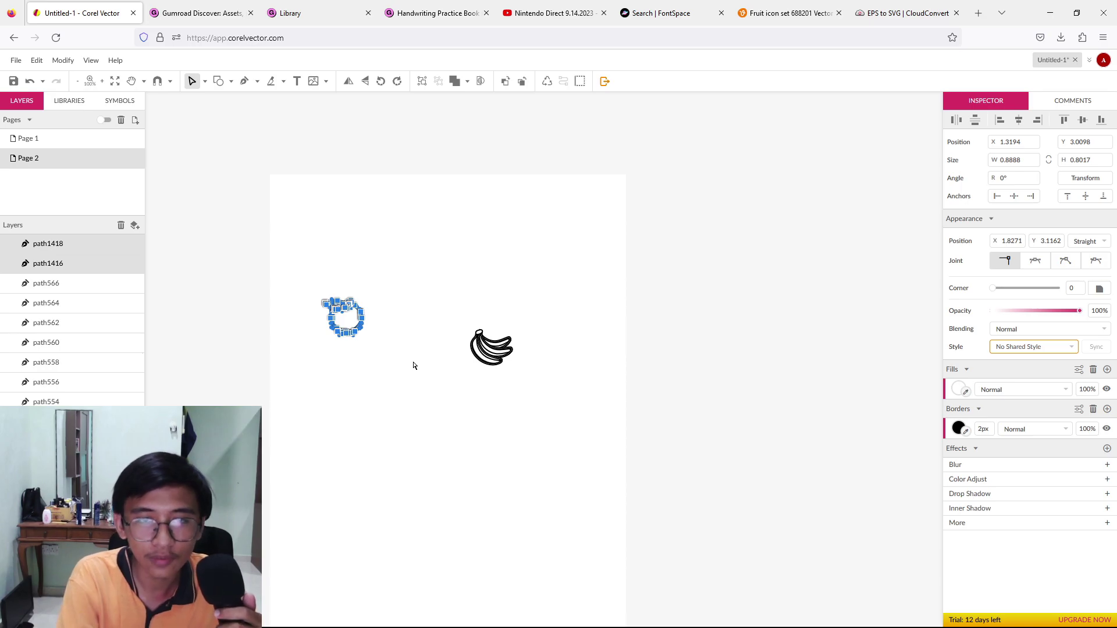
click(61, 140)
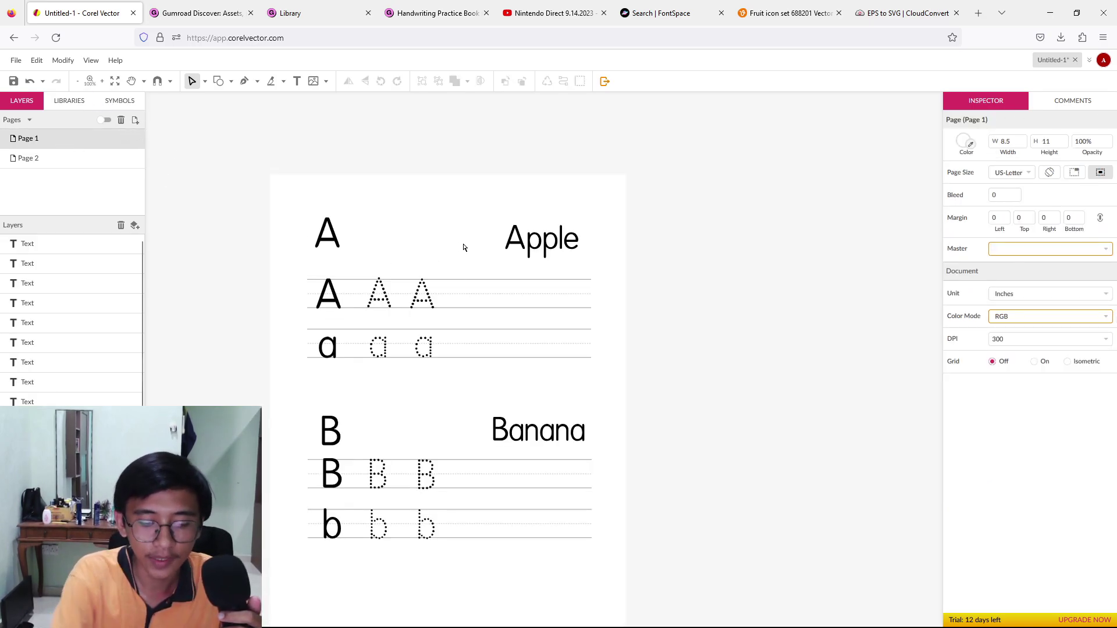
key(ctrl+v)
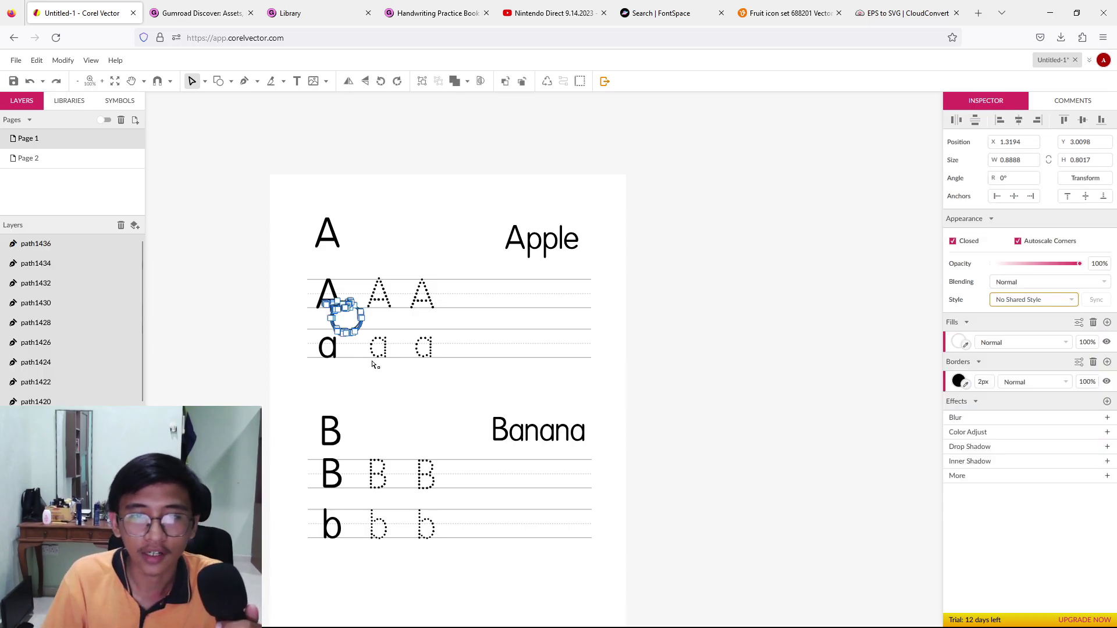
drag(348, 319, 483, 196)
drag(466, 234, 471, 238)
click(733, 266)
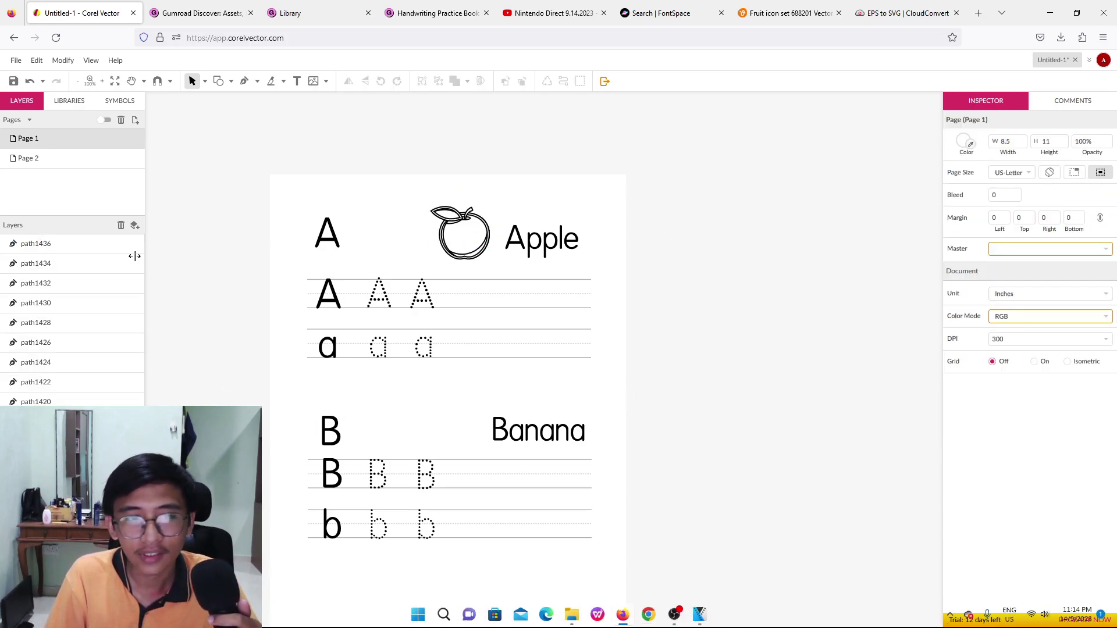
Subselect all paths of the banana bunch on page 2 and copy them
click(58, 158)
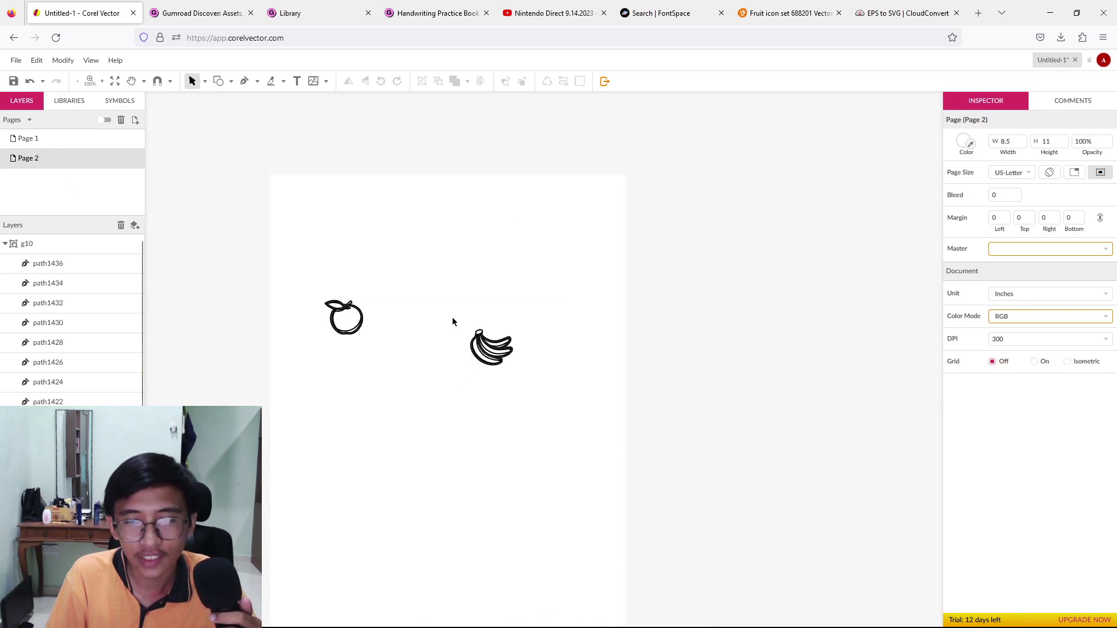
click(510, 368)
click(204, 82)
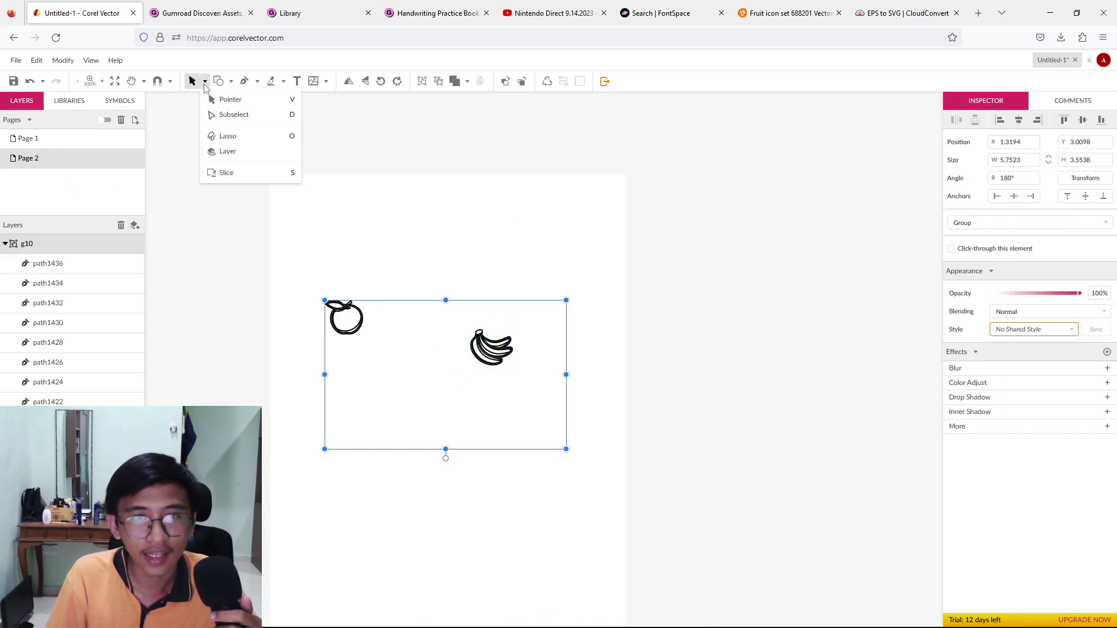
click(233, 114)
drag(464, 322, 541, 406)
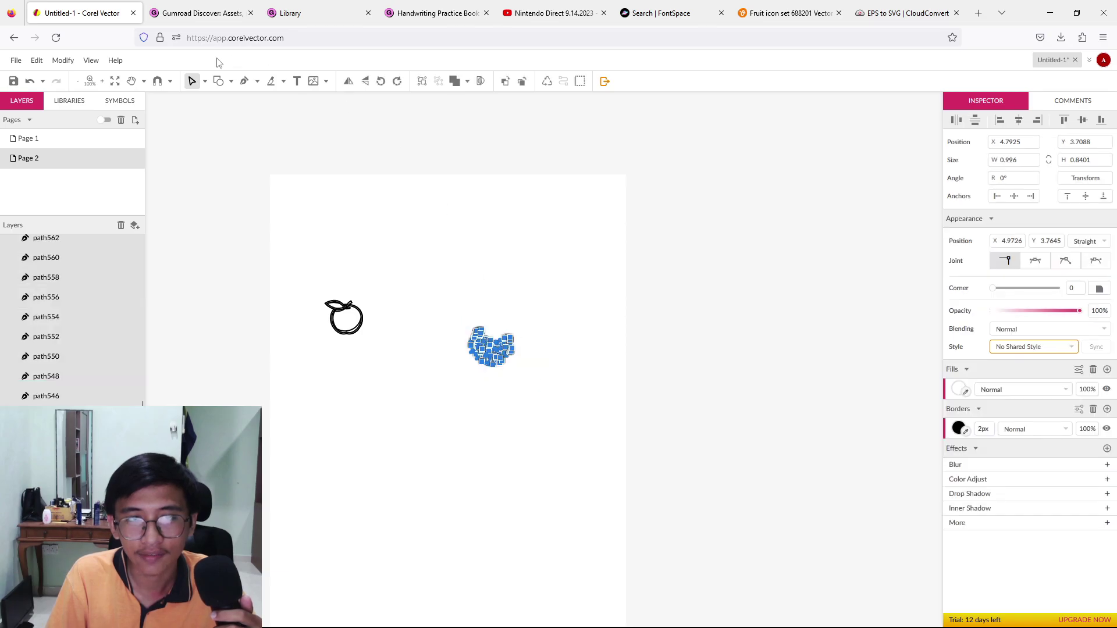
click(205, 81)
click(211, 103)
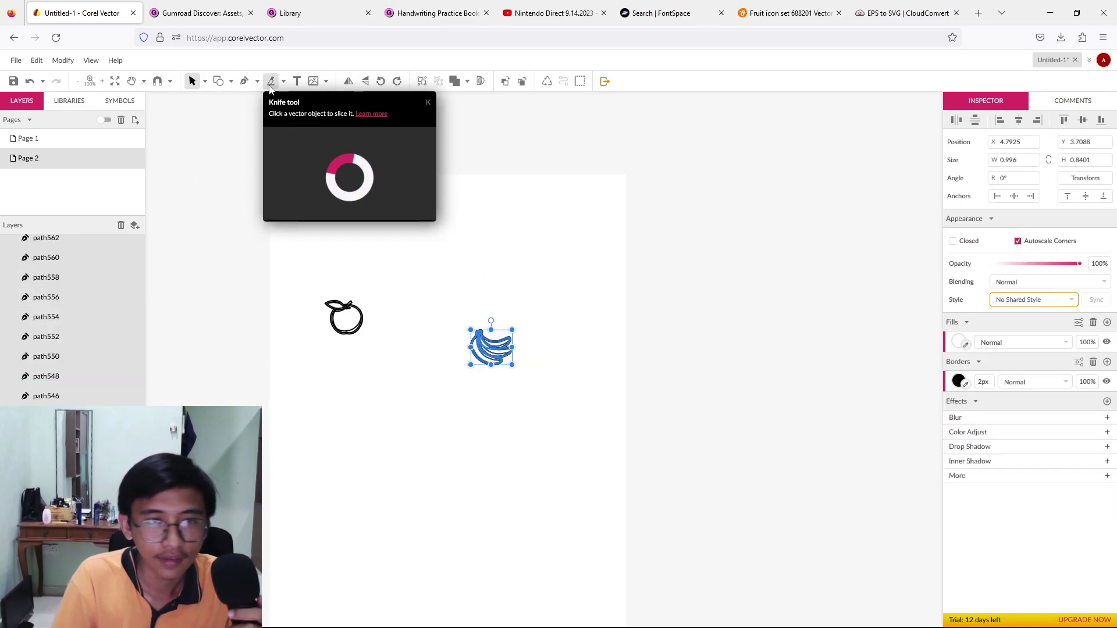
Paste the banana bunch onto page 1, enlarge it to about 1.59 × 1.34 in and place it just before the word Banana
click(82, 138)
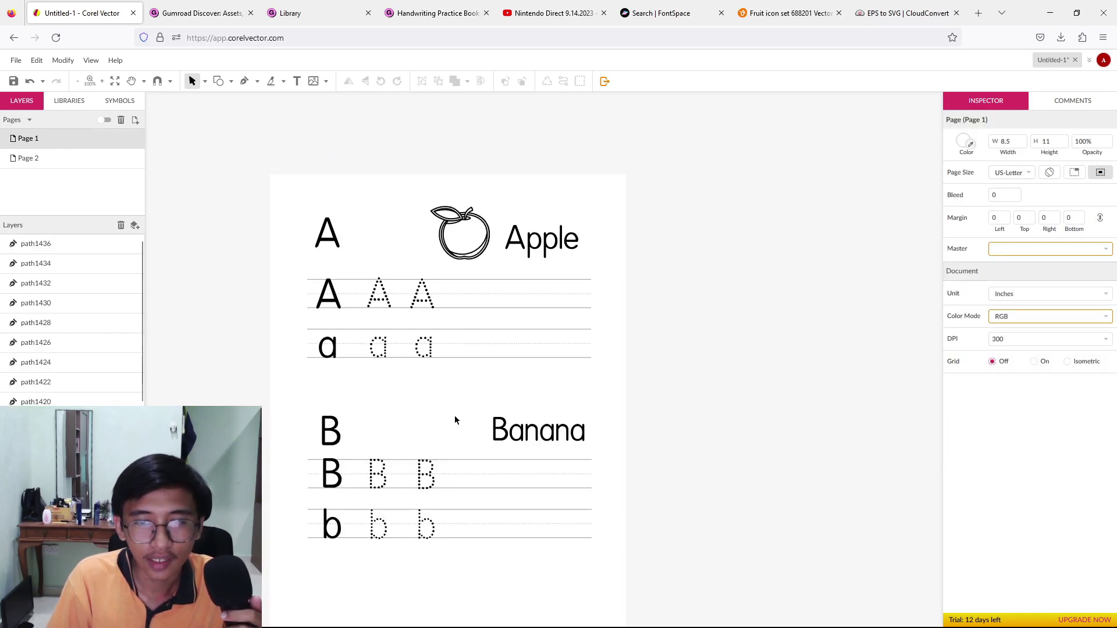
key(ctrl+v)
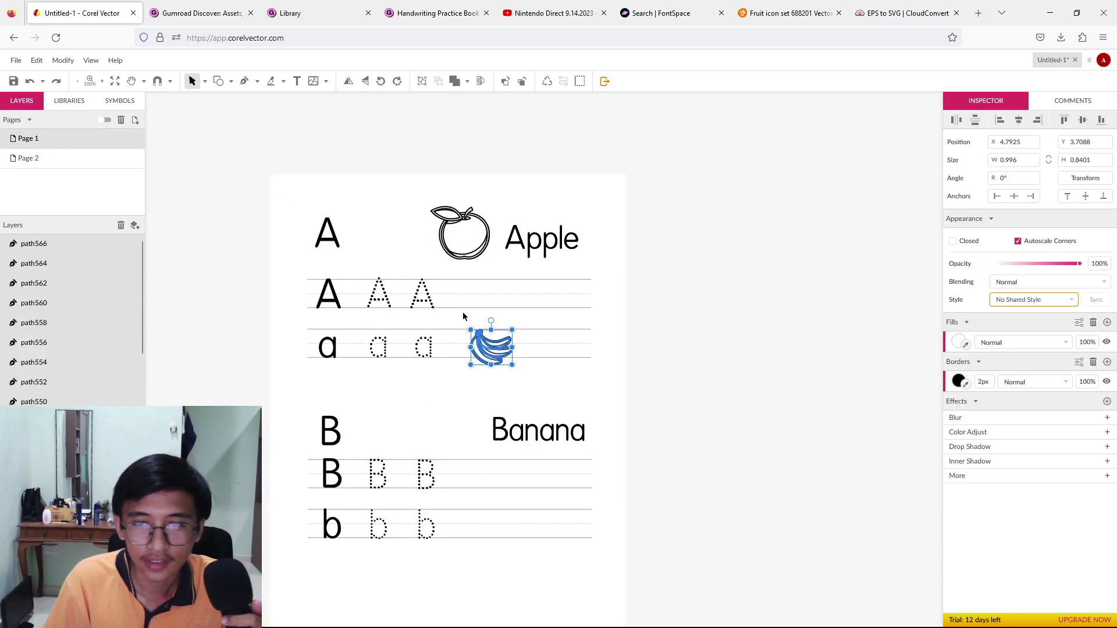
drag(483, 355, 494, 390)
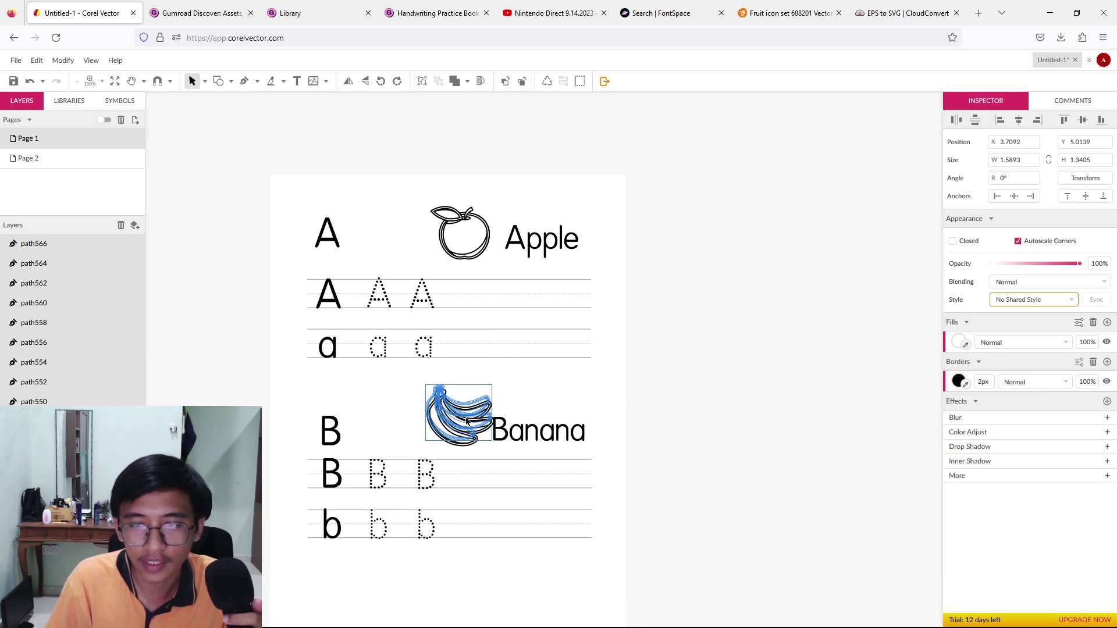
drag(467, 428, 455, 422)
click(654, 385)
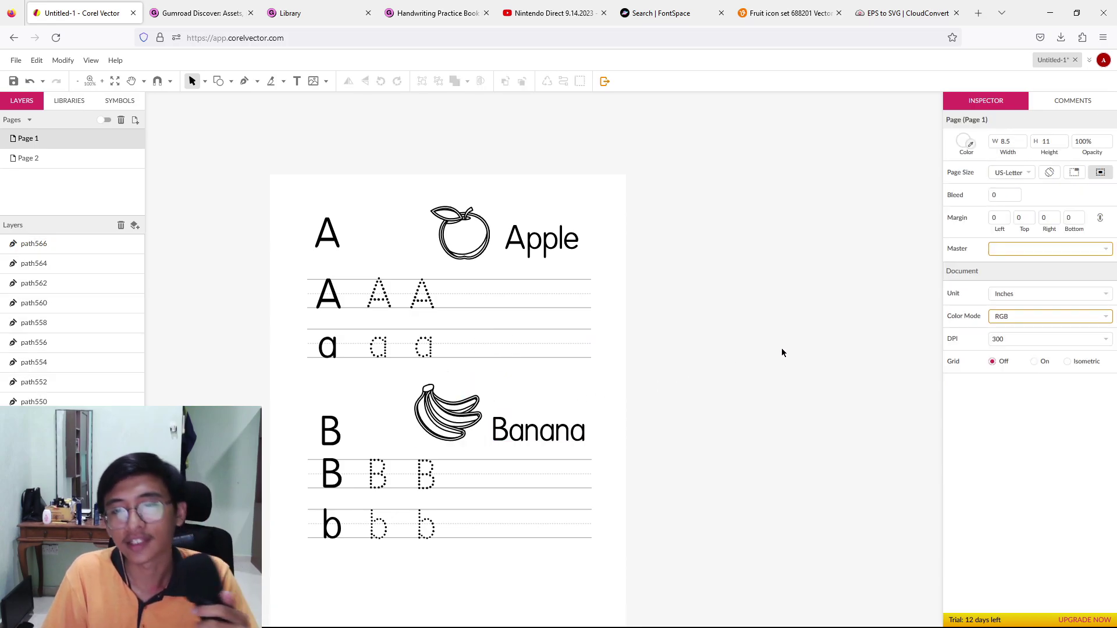
scroll(782, 350, down, 3)
scroll(778, 356, up, 4)
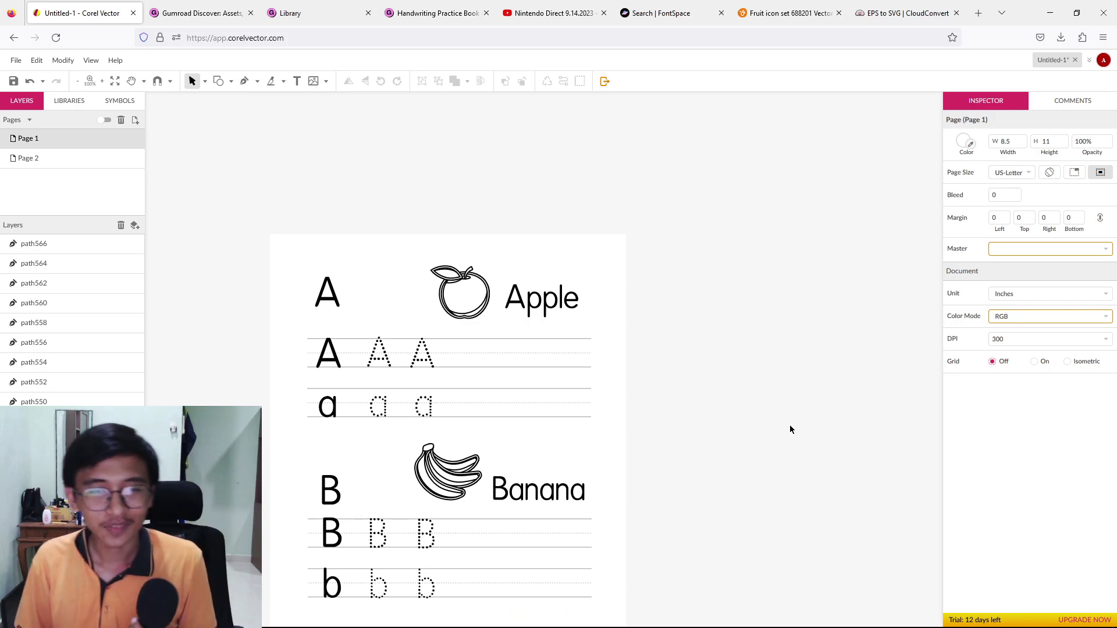
click(72, 166)
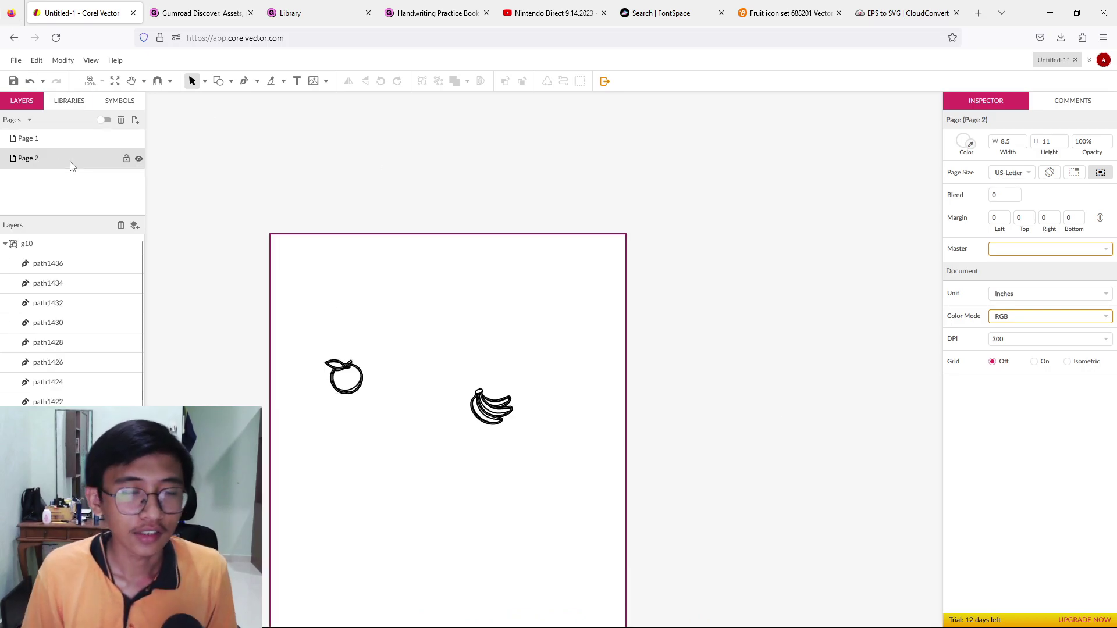
click(60, 139)
scroll(821, 256, down, 2)
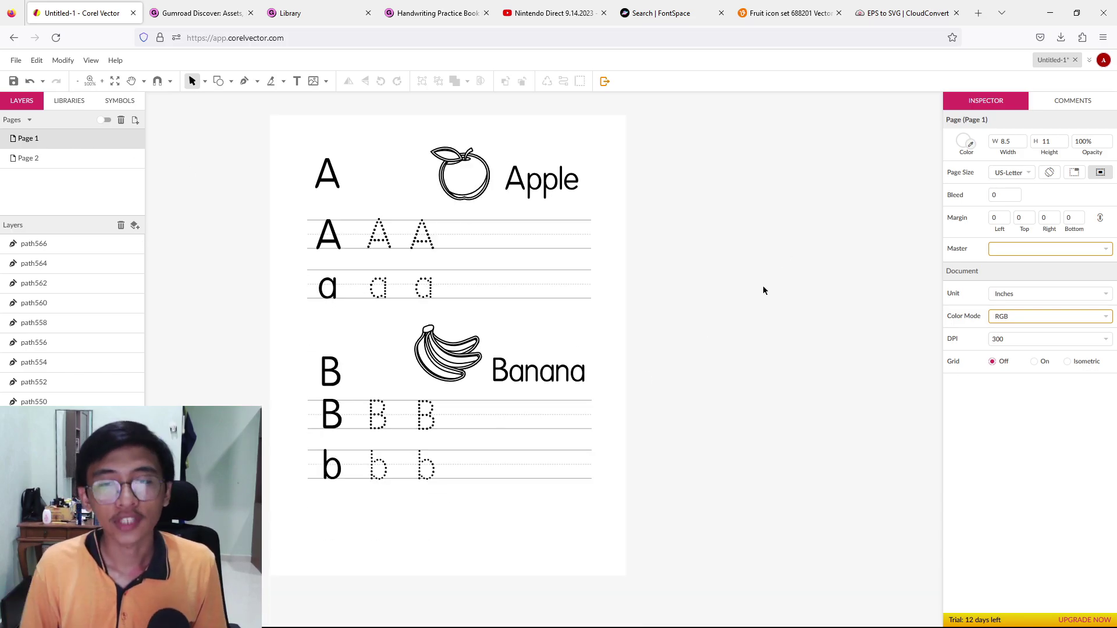
scroll(570, 258, up, 2)
scroll(349, 198, down, 2)
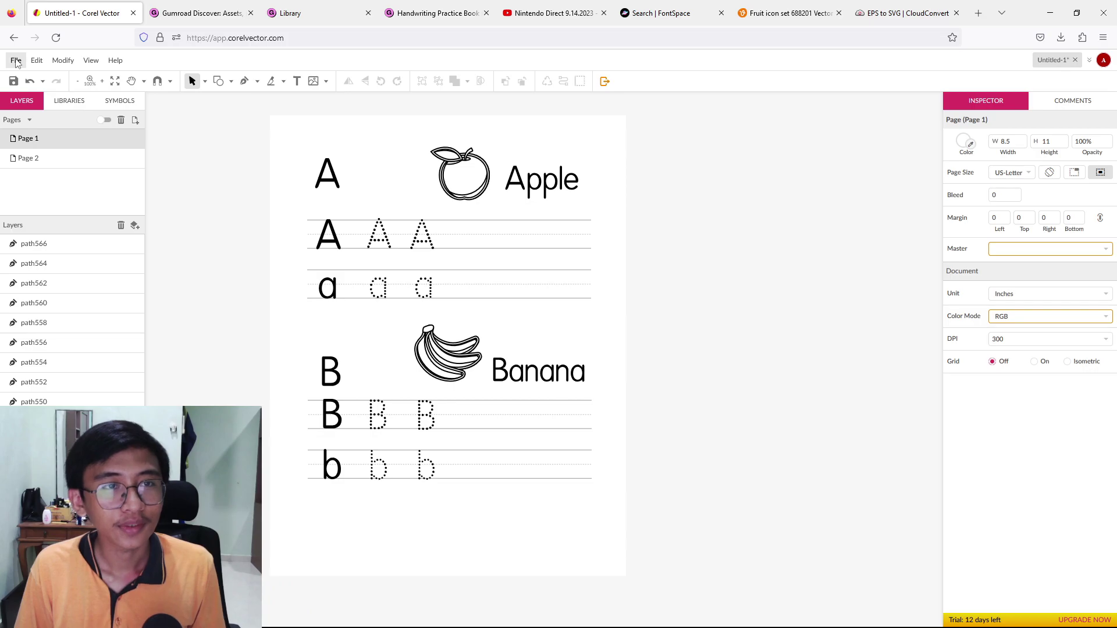
Export the document as a PDF at 300 dpi
click(16, 61)
mouse_move(123, 292)
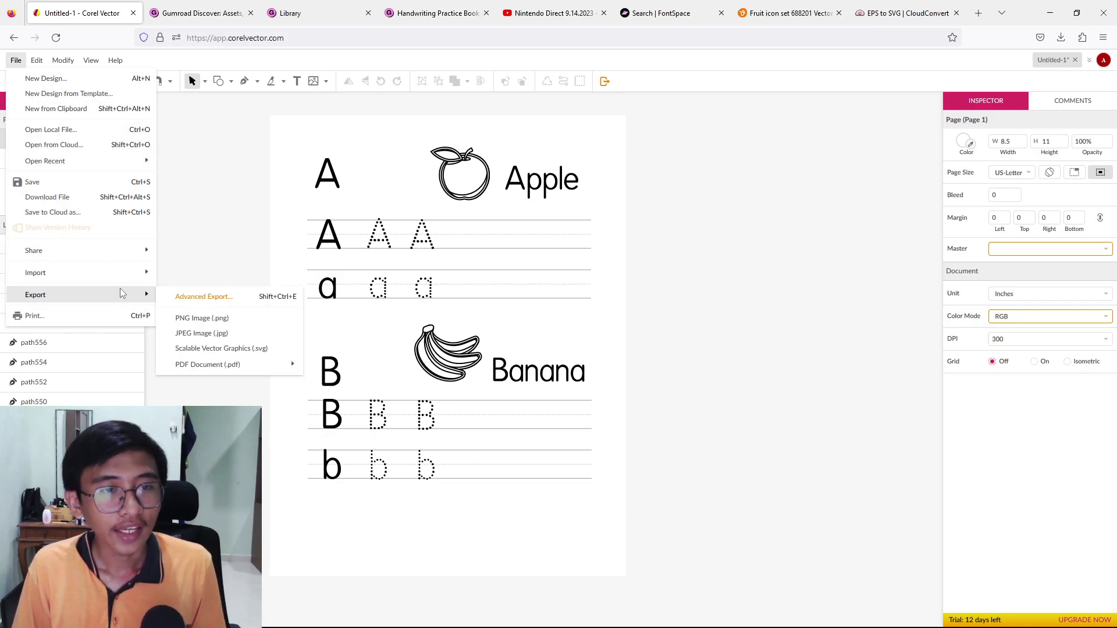
mouse_move(198, 364)
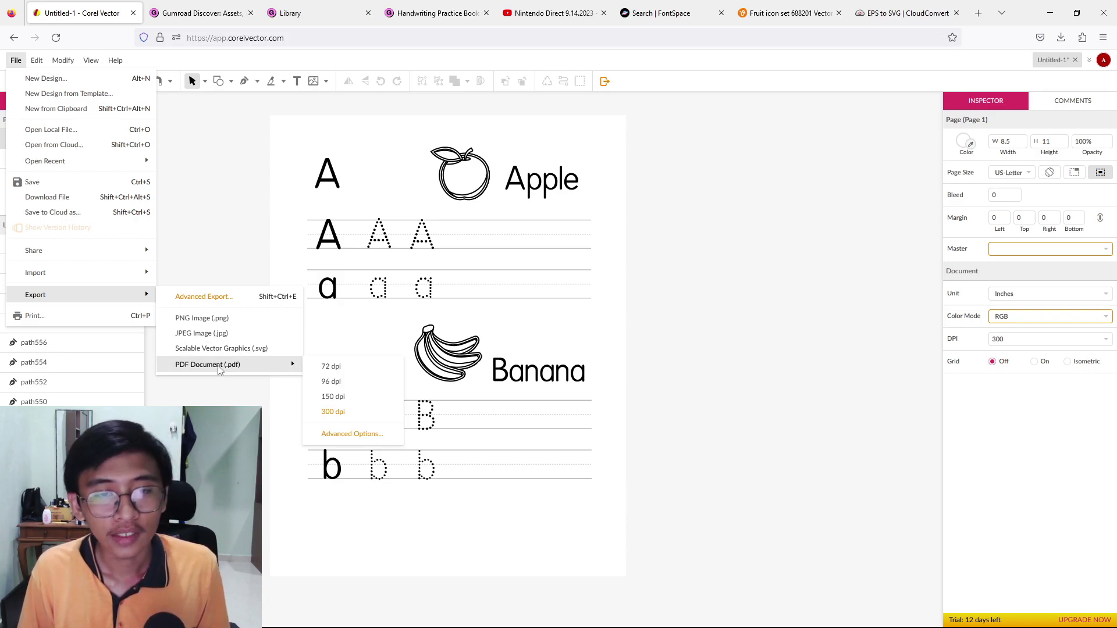
click(331, 412)
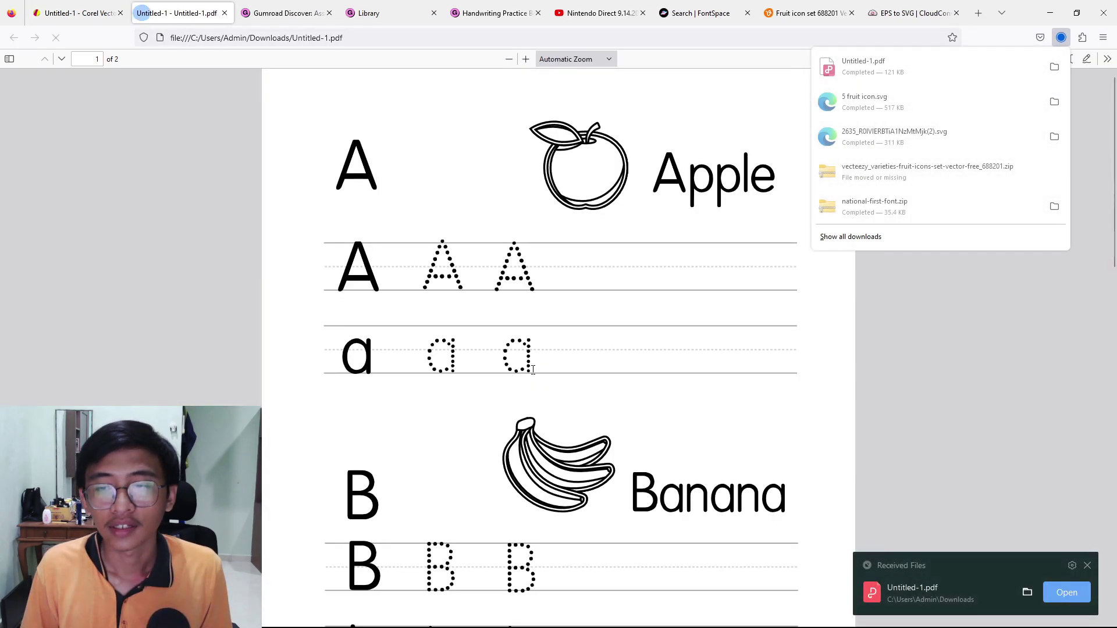
click(1034, 364)
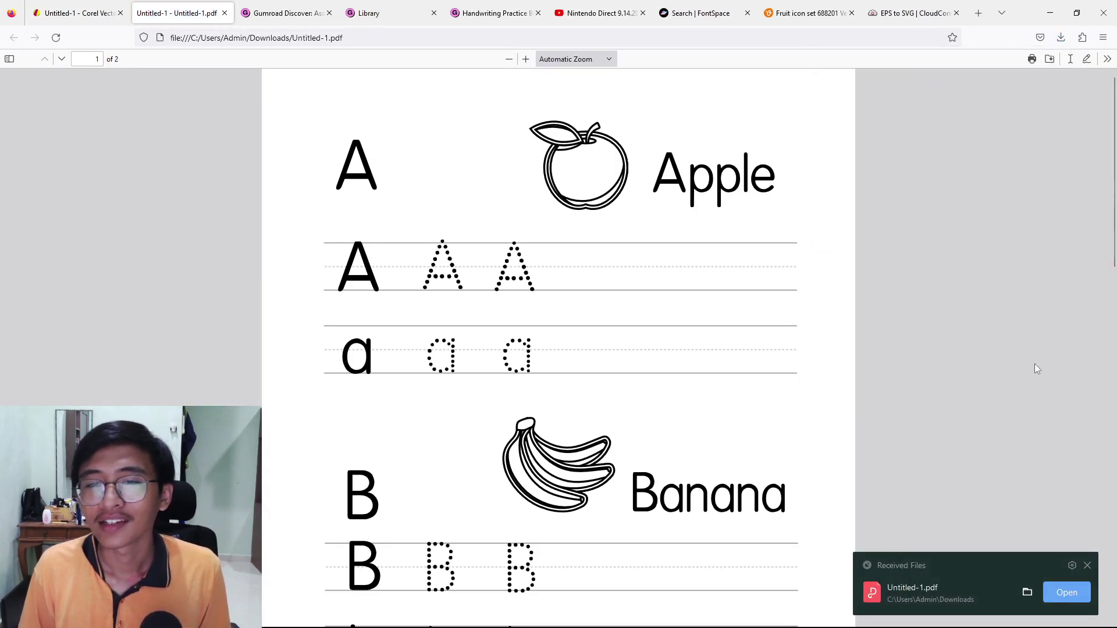
Look through the exported PDF to check the Apple and Banana tracing page
scroll(987, 274, up, 1)
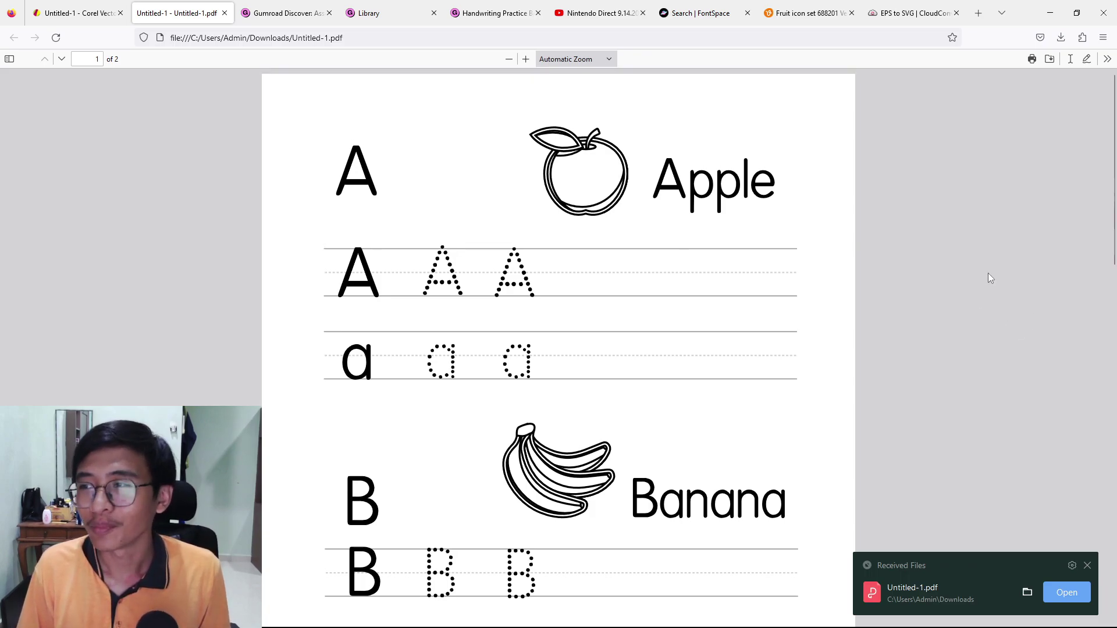
scroll(951, 250, down, 8)
scroll(950, 252, up, 7)
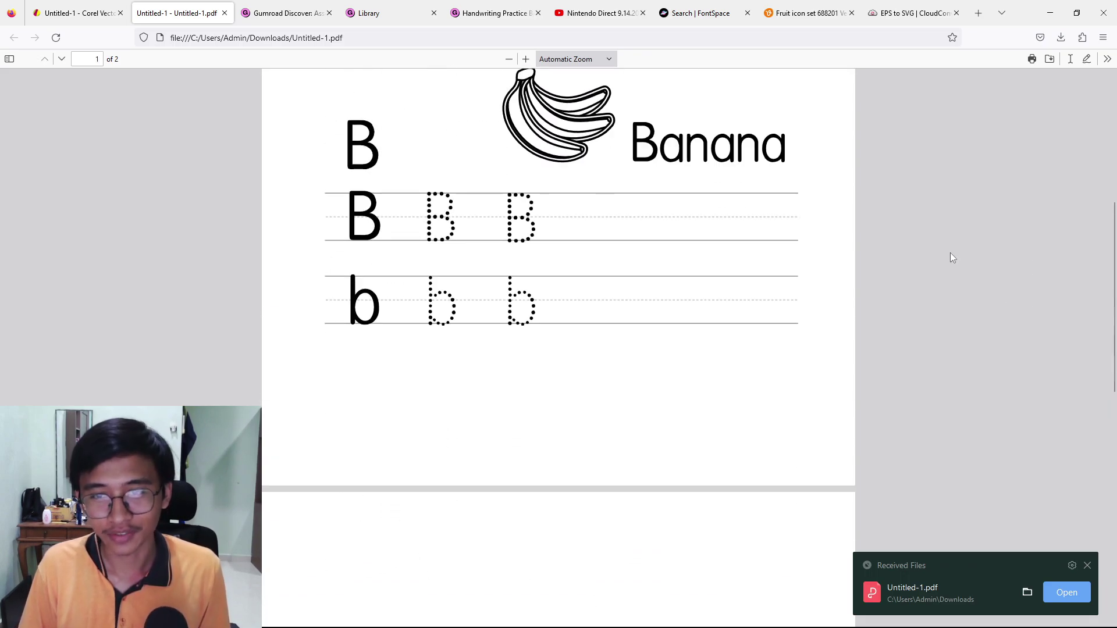
scroll(949, 253, up, 2)
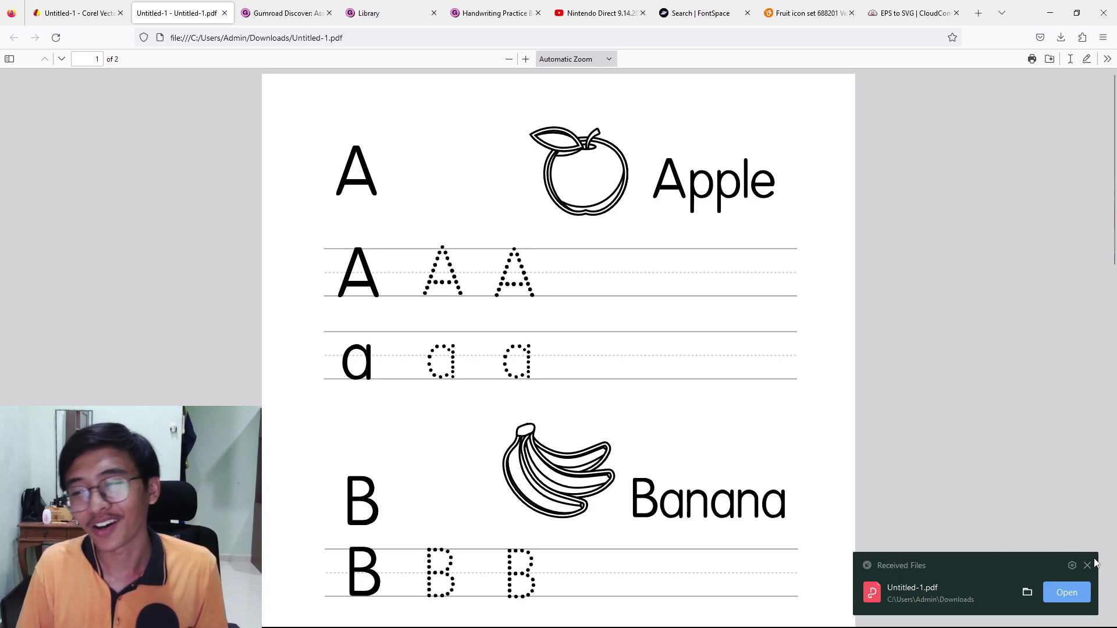